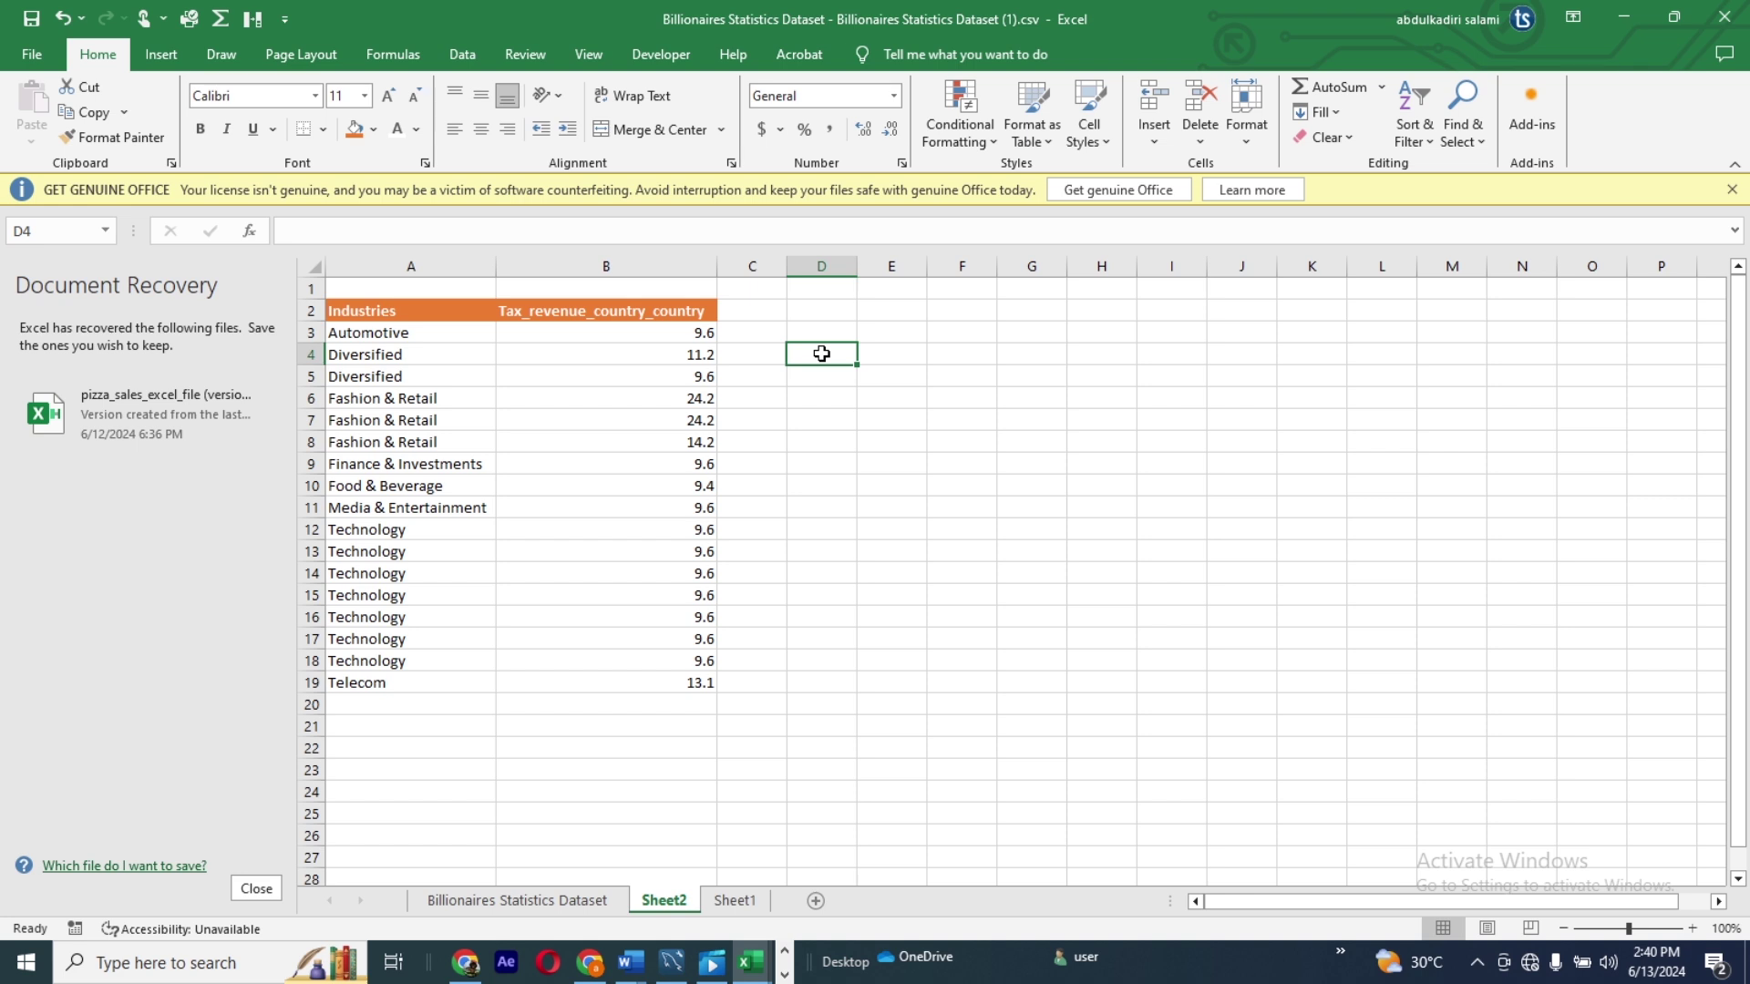
Step: Sort the industries and tax revenue table on Sheet2 from A to Z by Industries
click(396, 342)
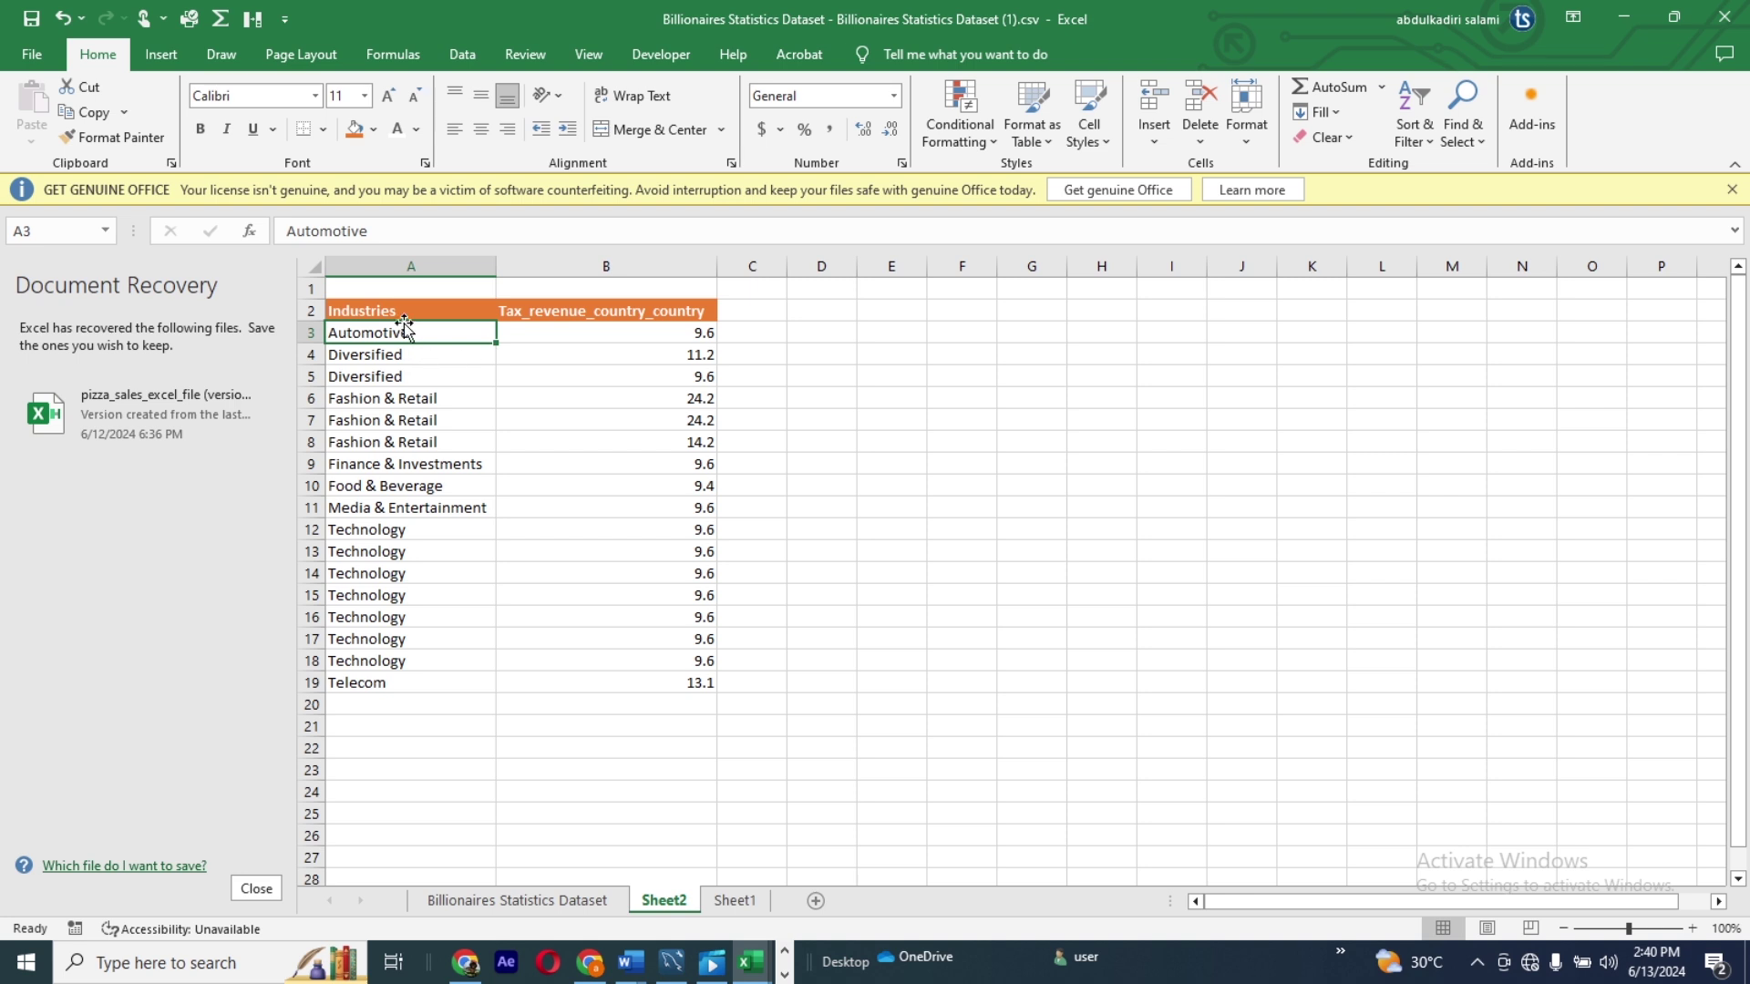
key(ctrl+a)
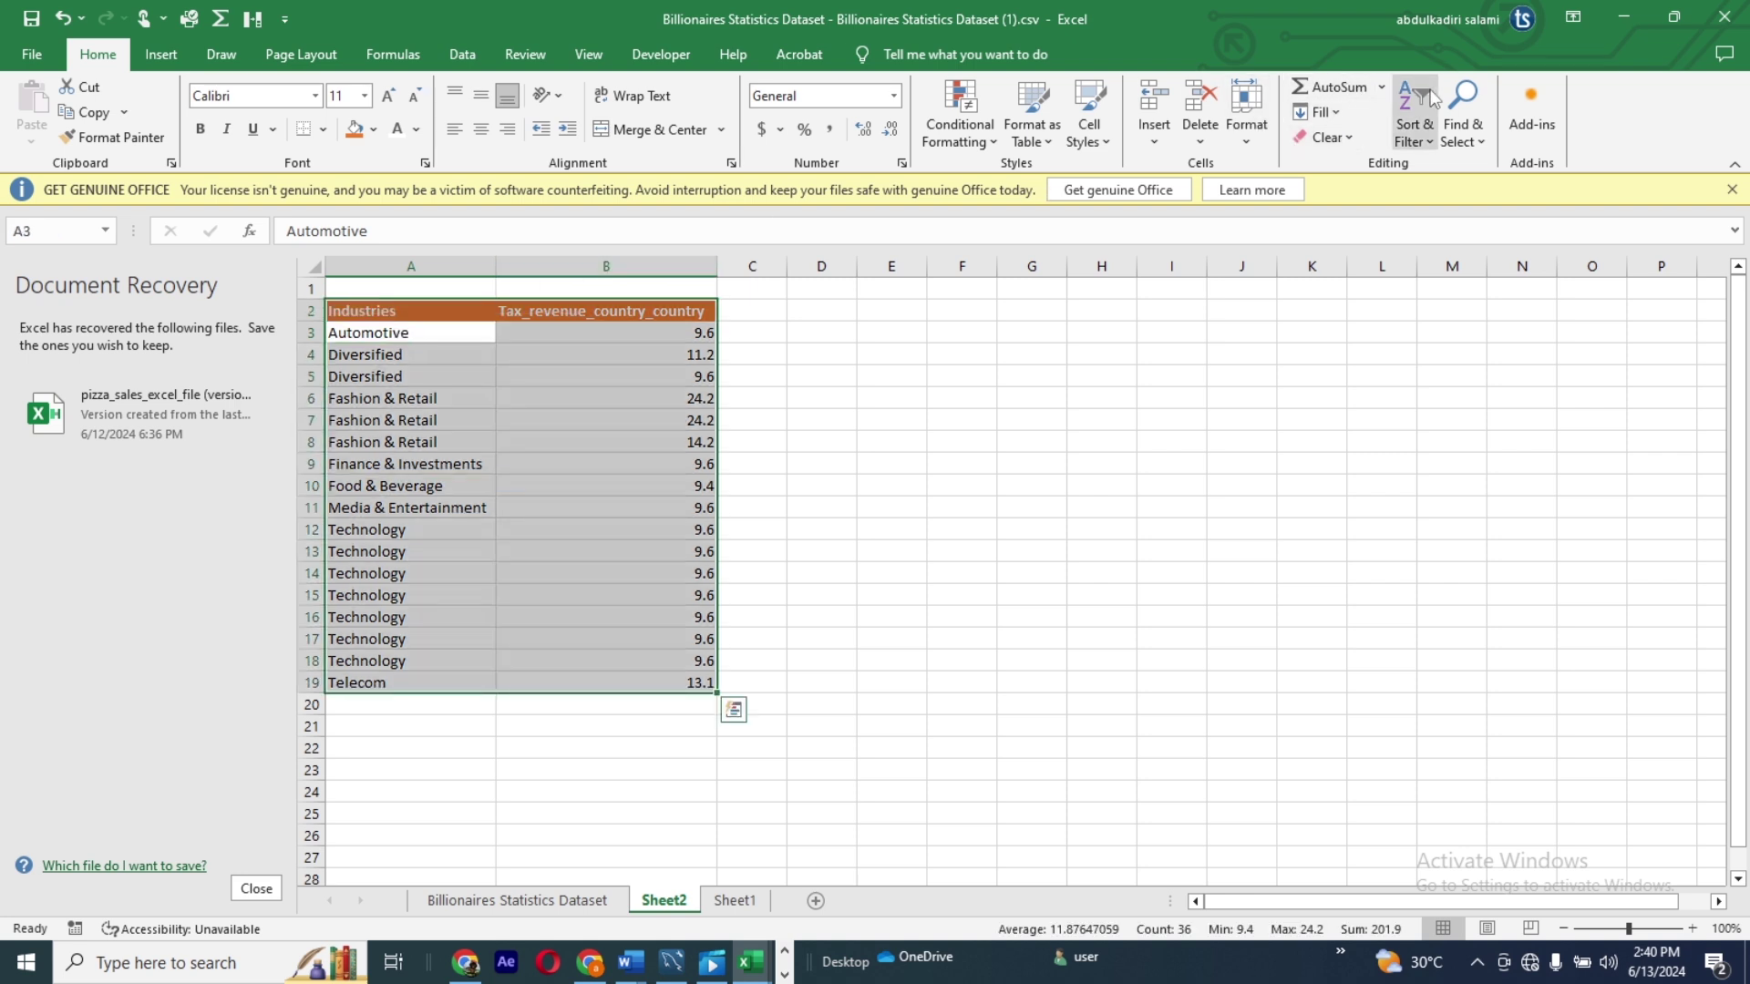
click(1428, 137)
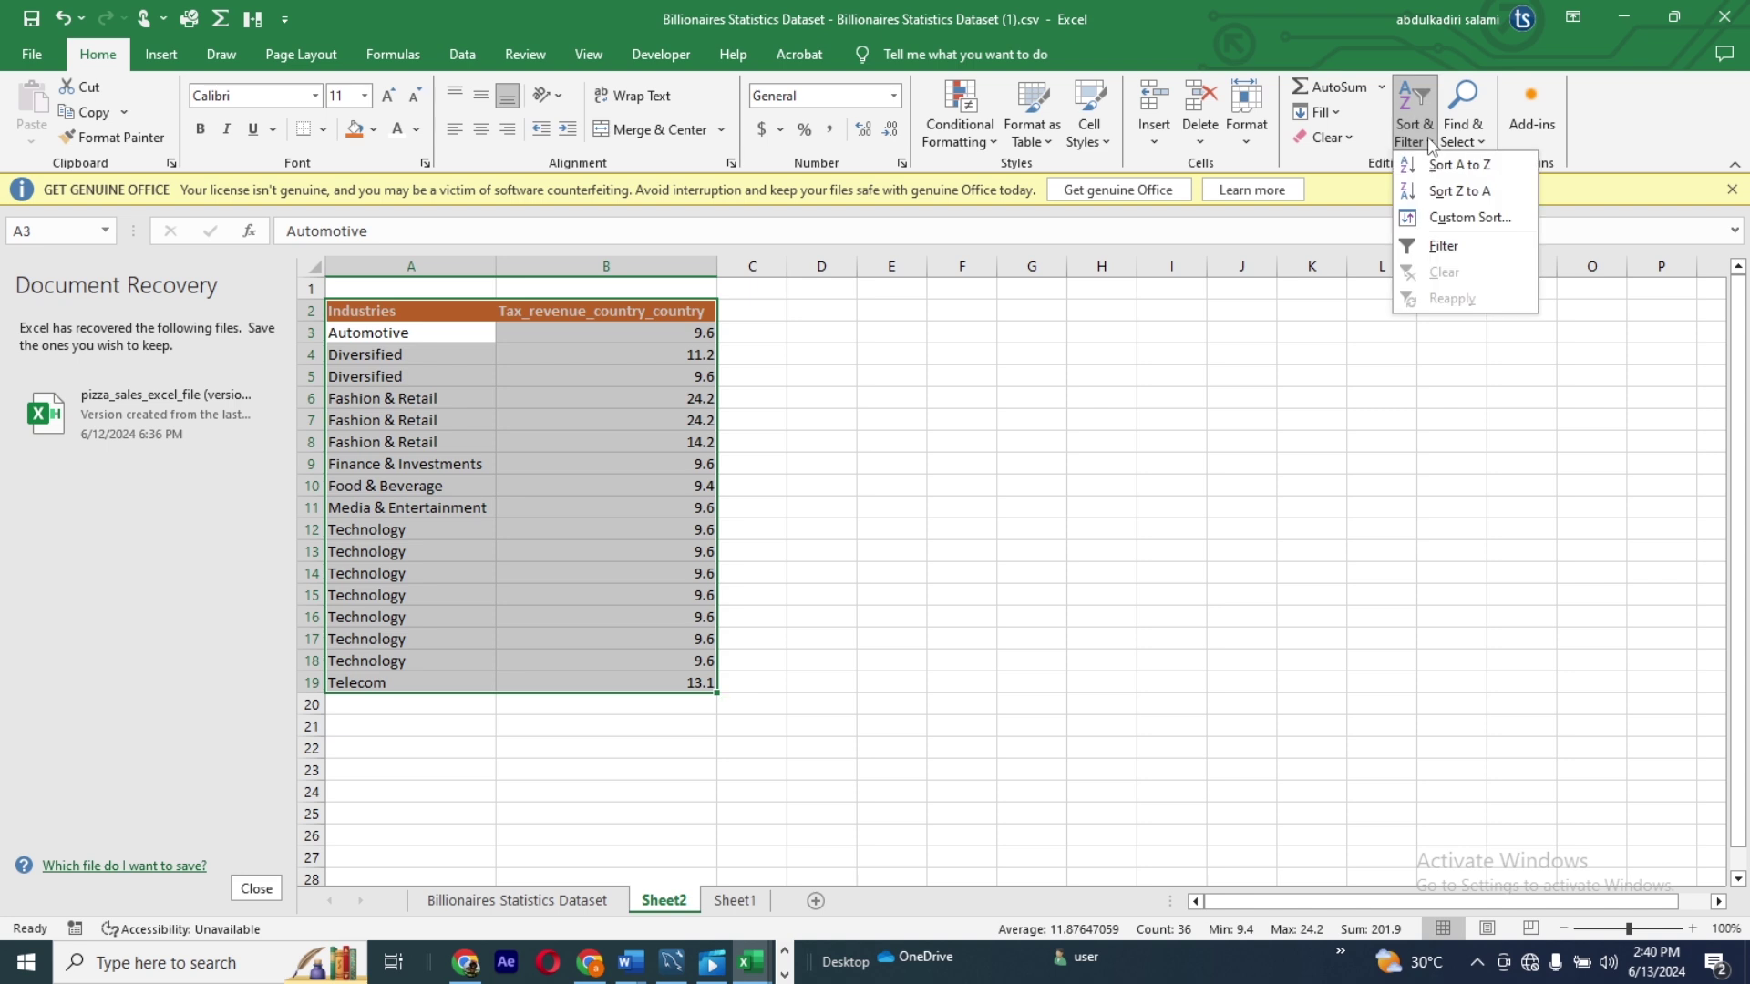
click(1440, 167)
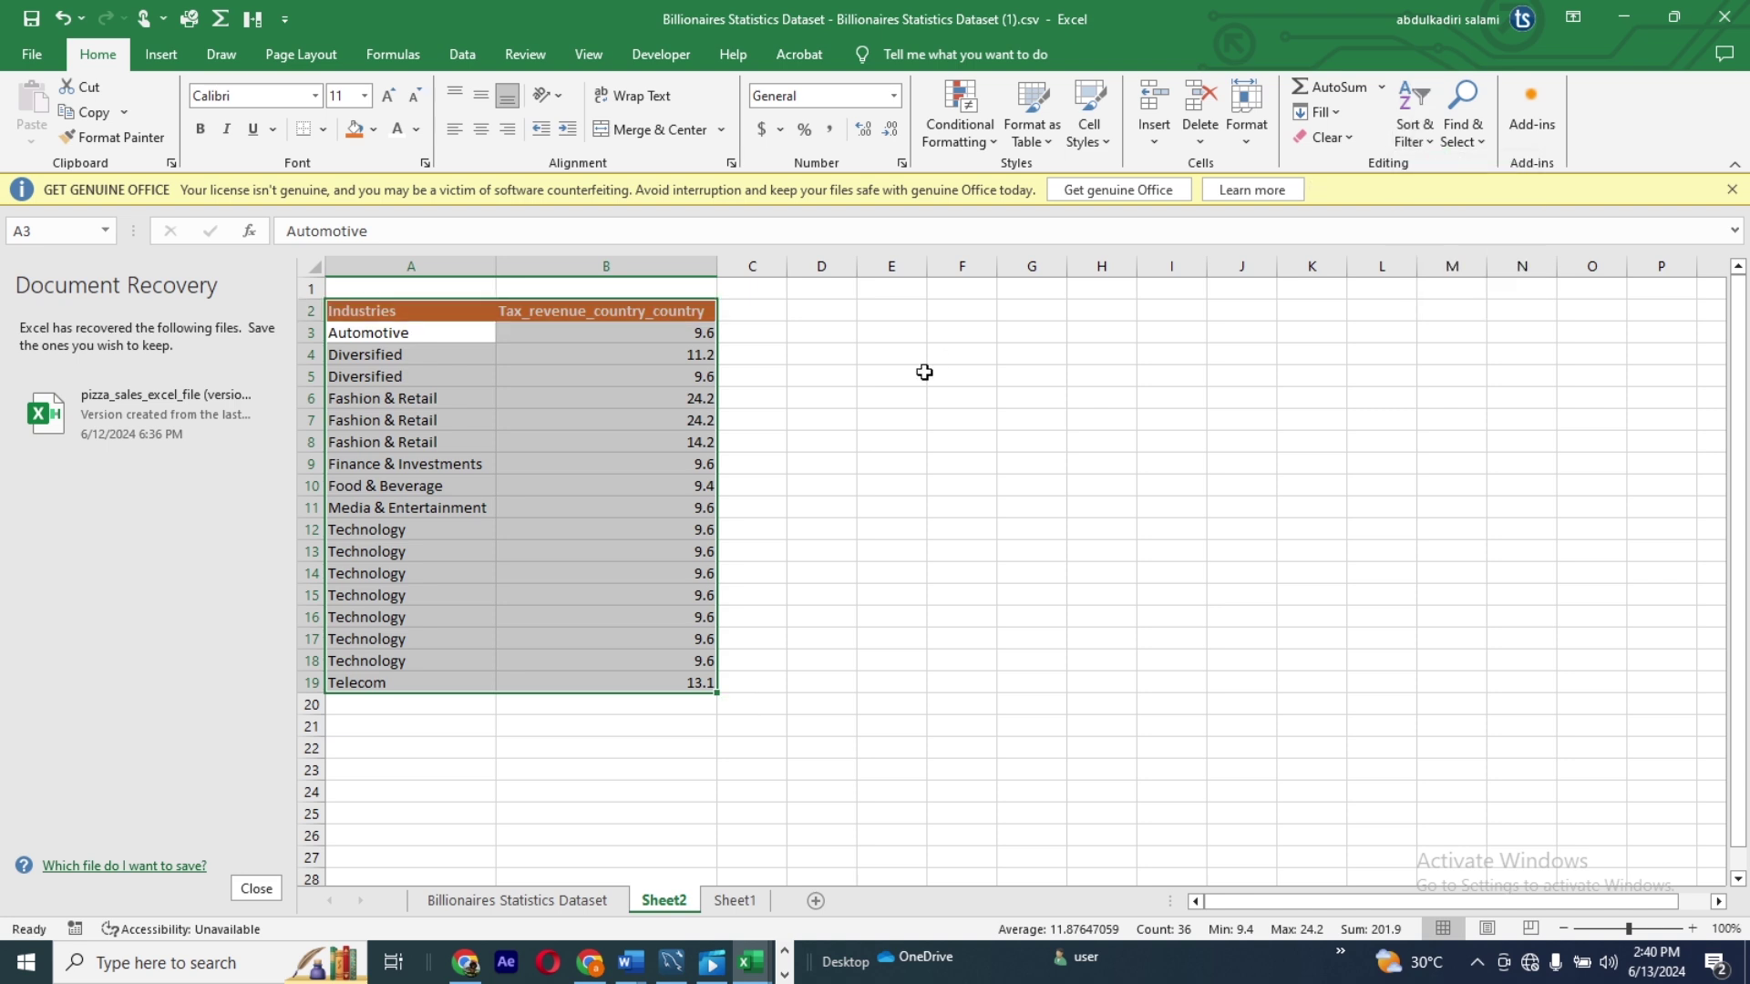
click(860, 466)
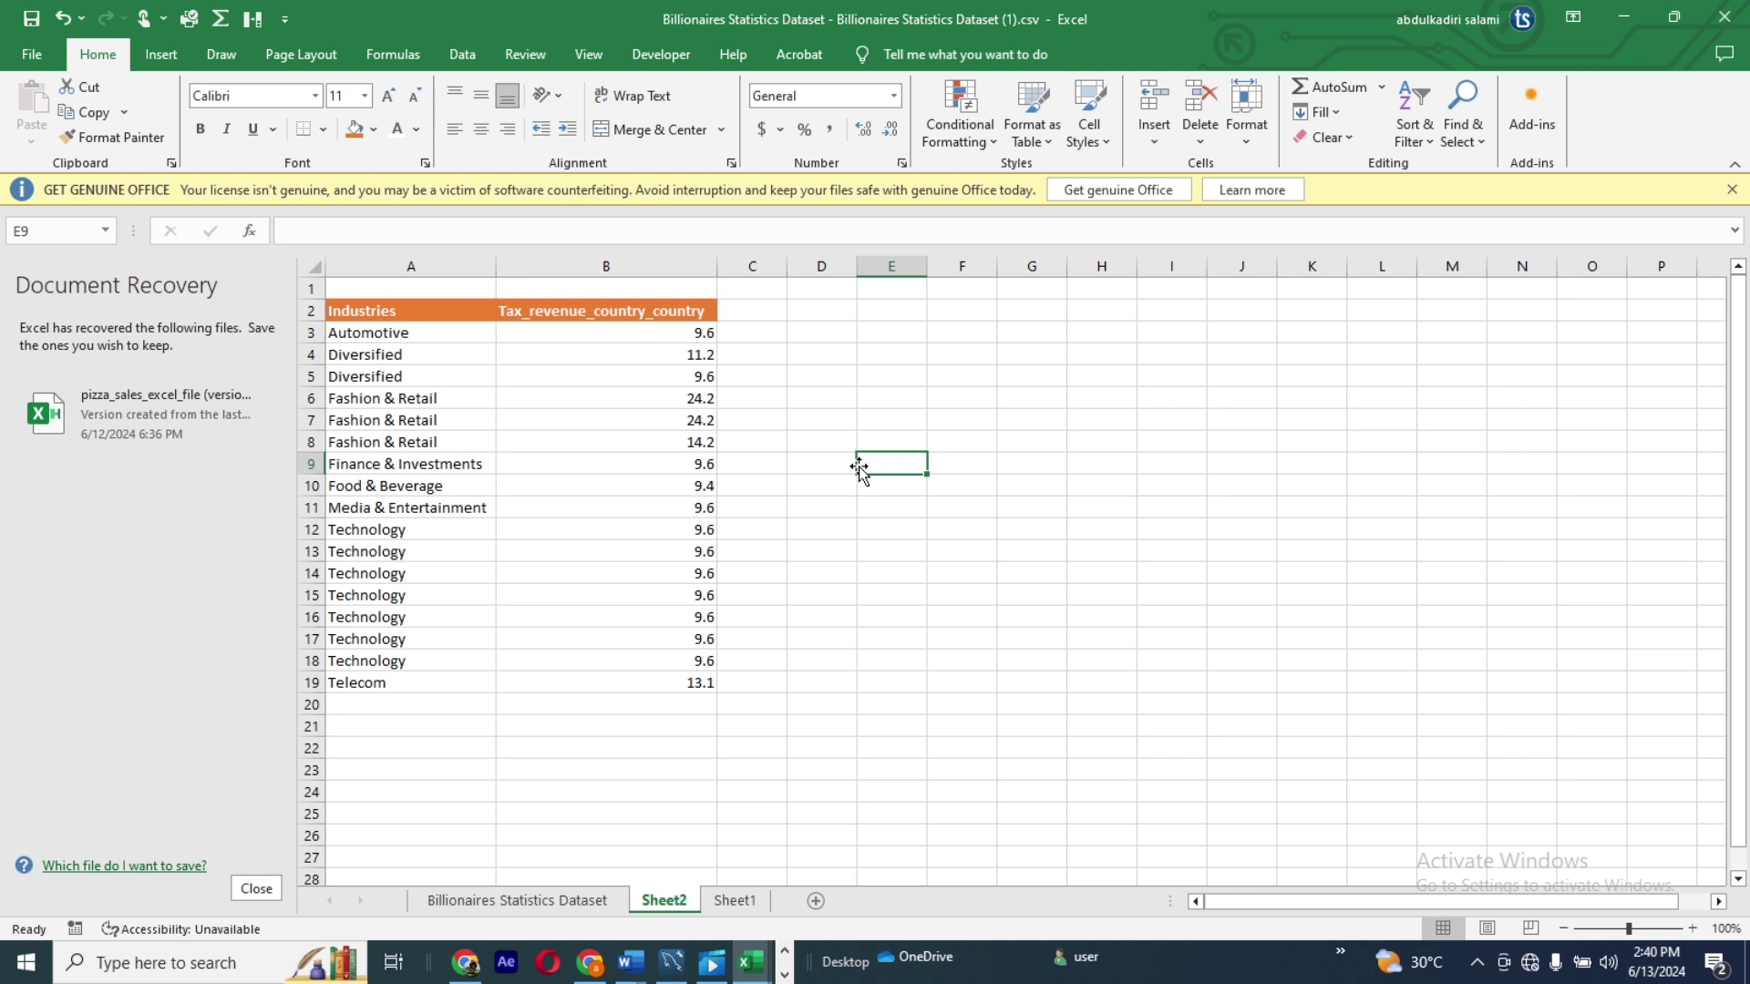
Step: Add Sum subtotals of Tax_revenue_country_country at each change in Industries, keeping the summary below the data
click(463, 57)
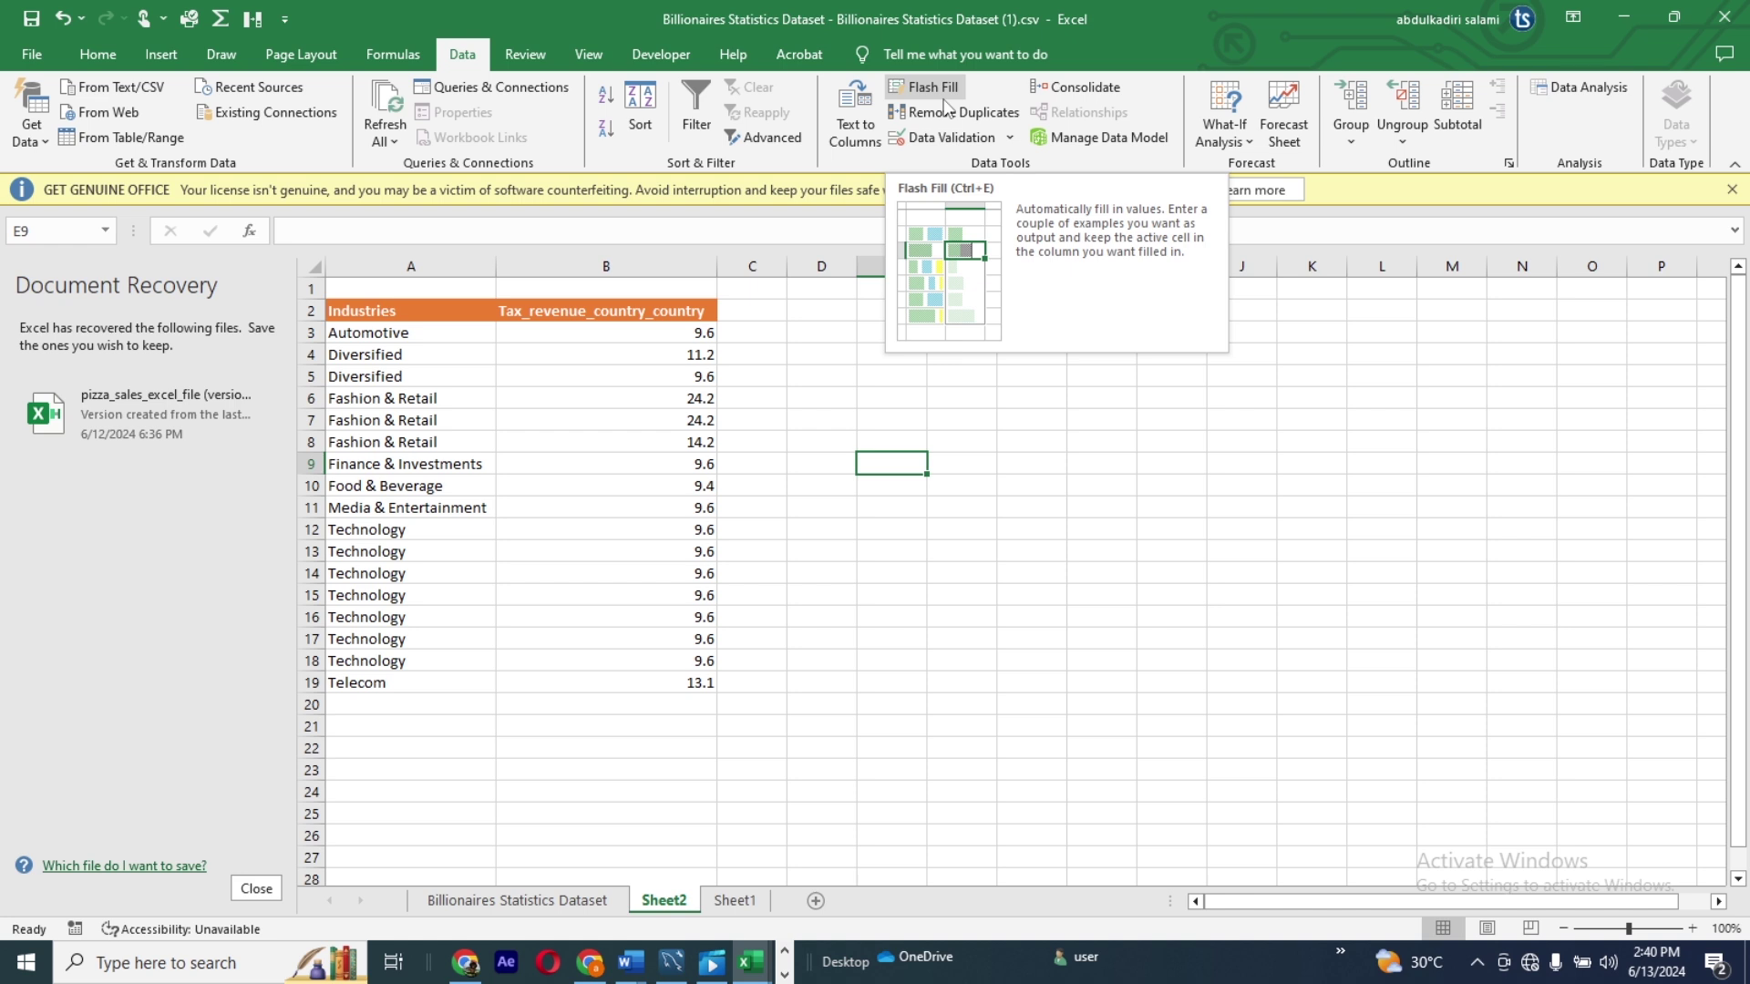
click(1459, 102)
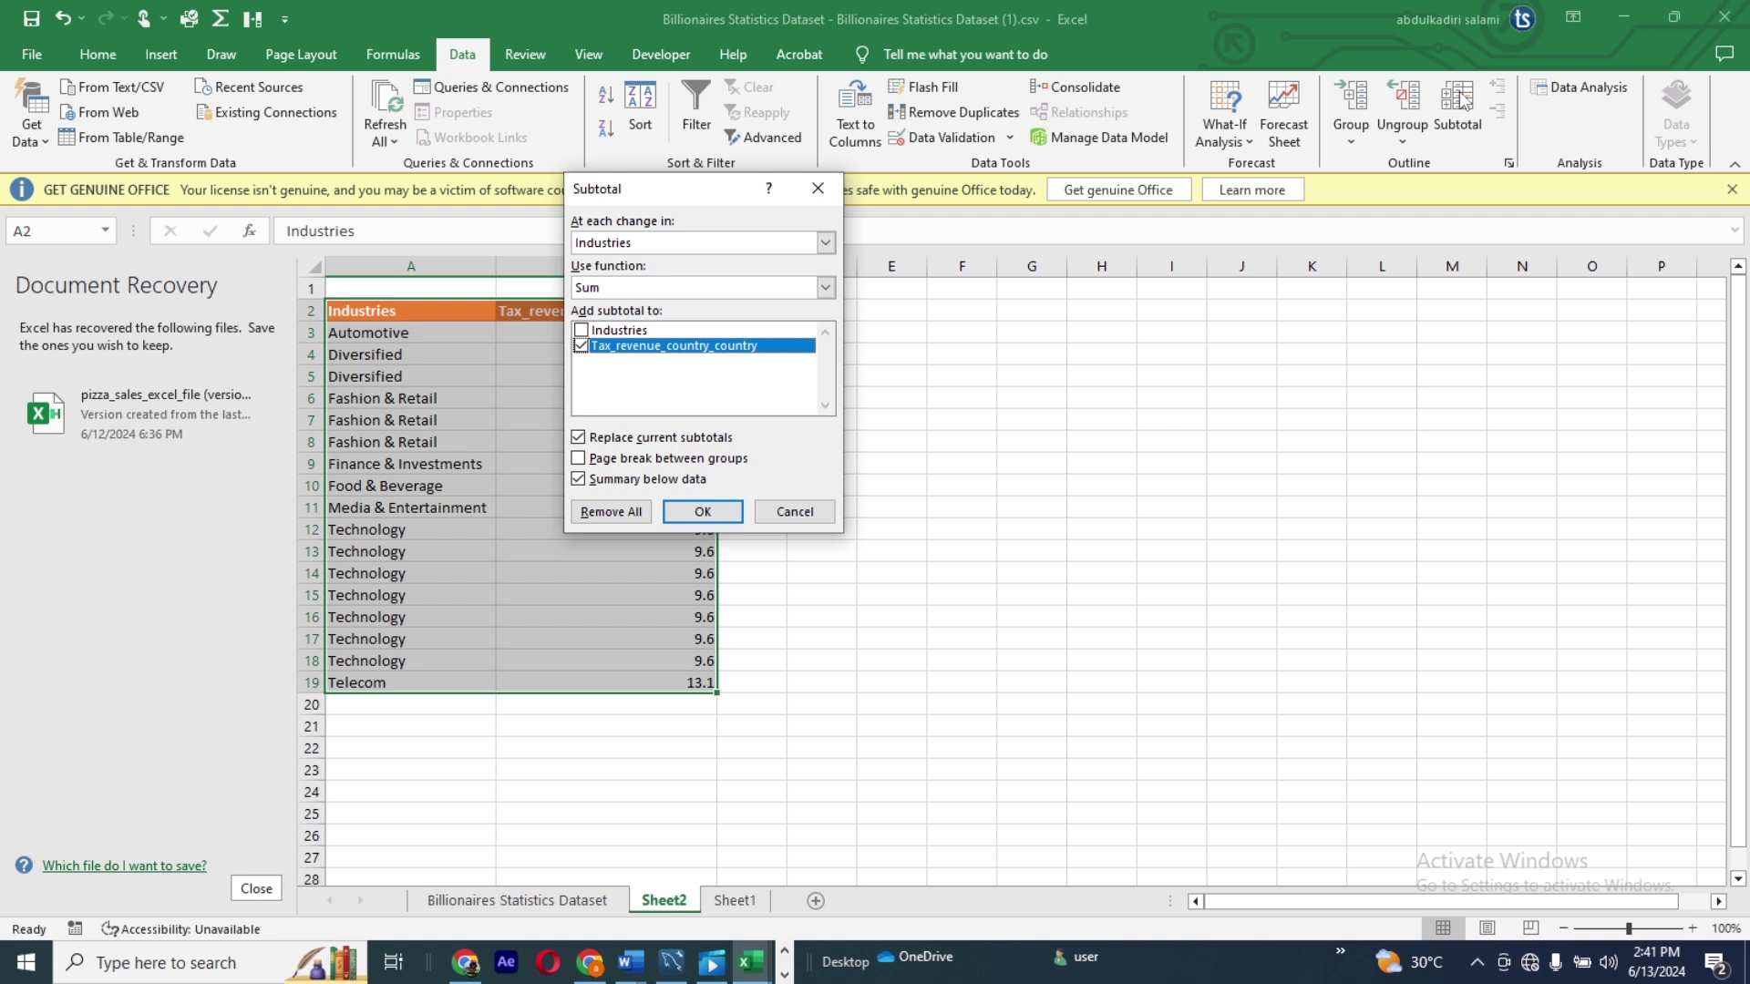
click(717, 240)
click(716, 240)
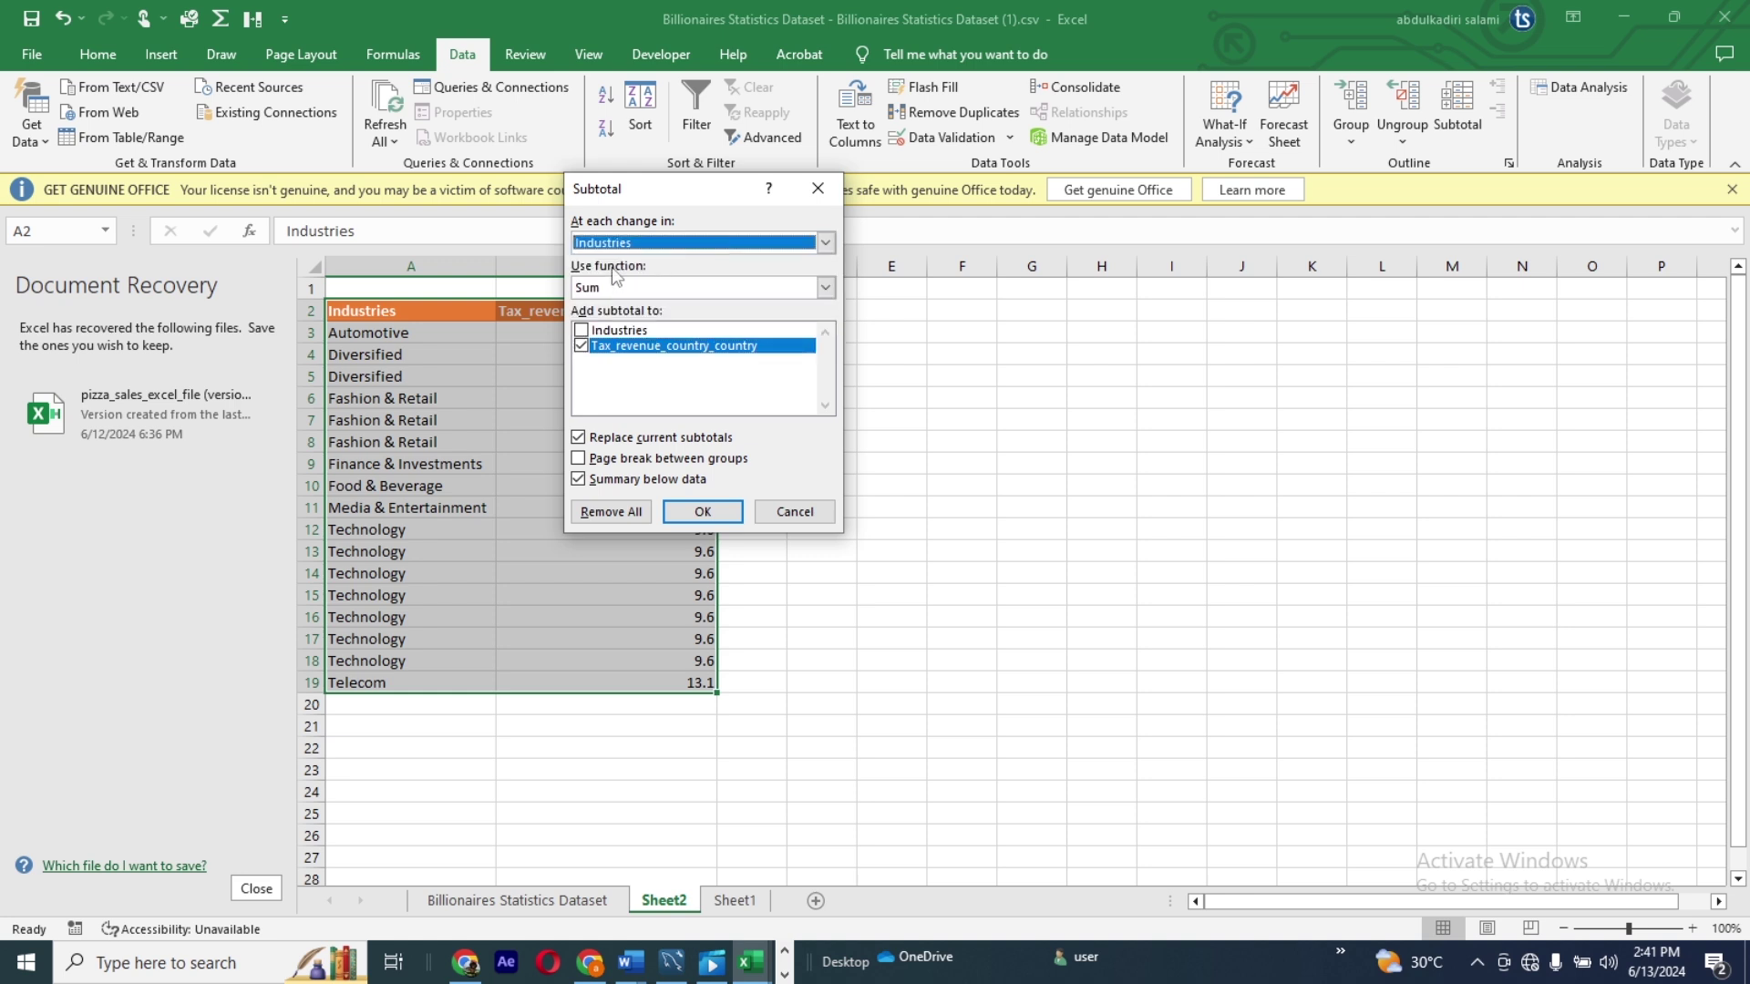
click(686, 288)
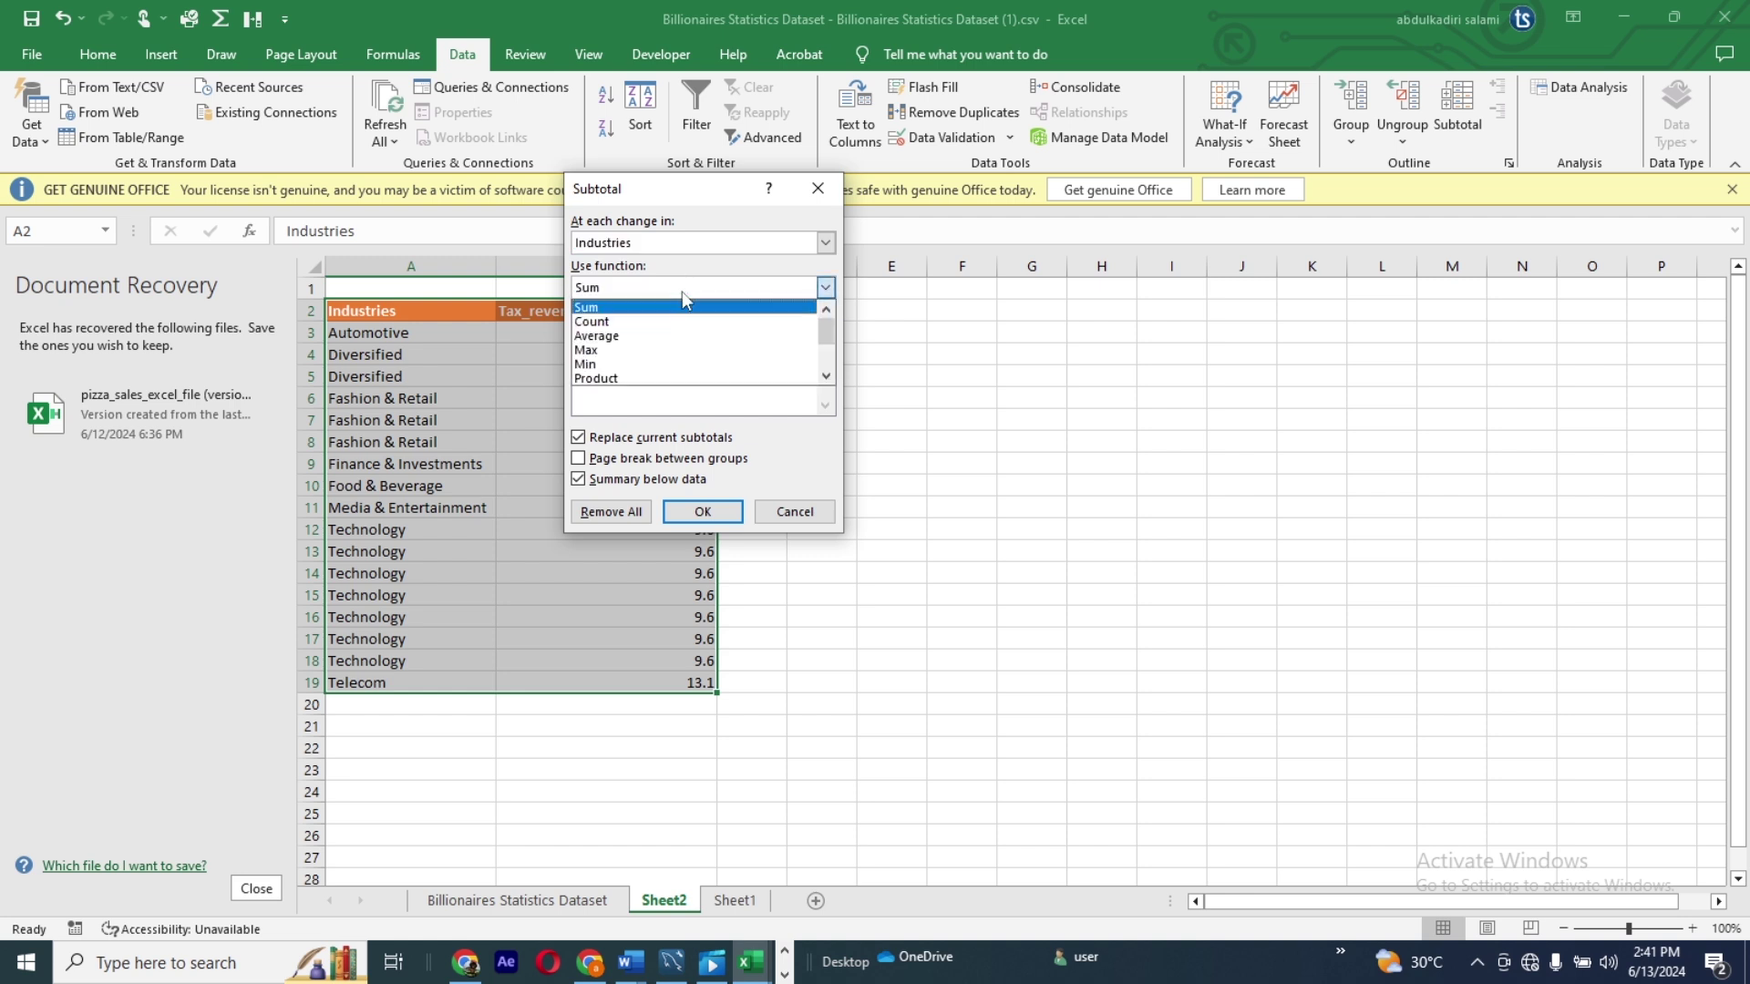
click(606, 310)
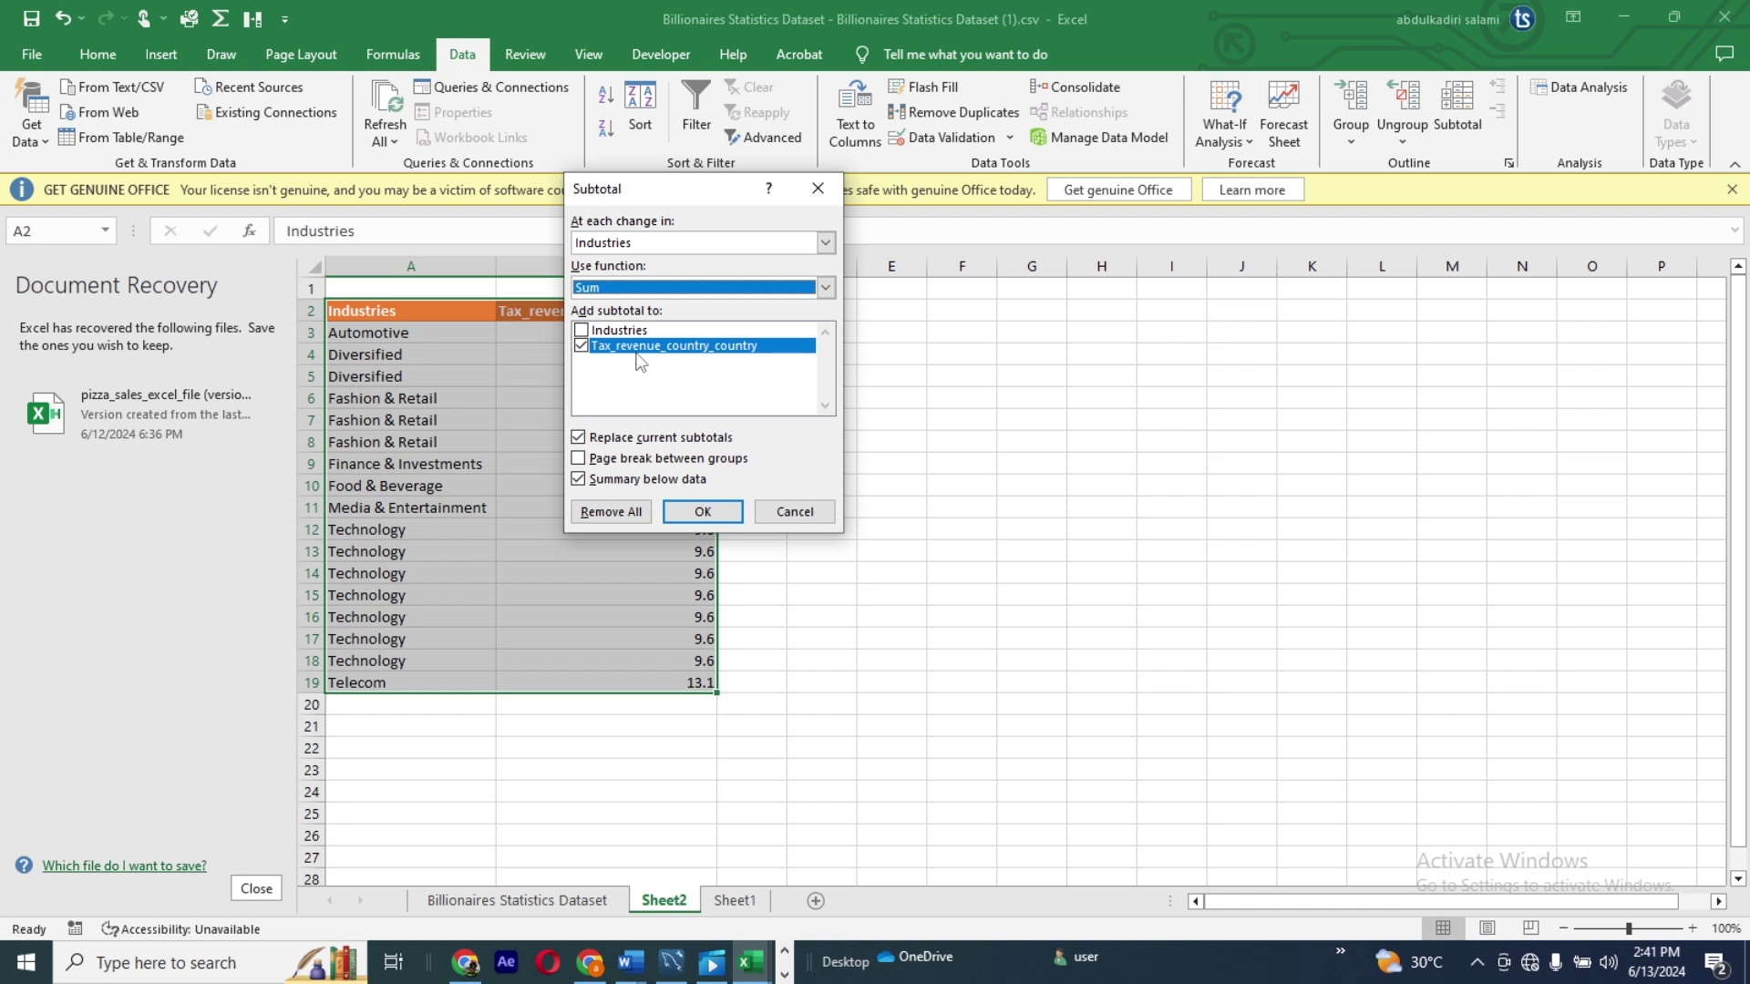
click(703, 512)
key(Down)
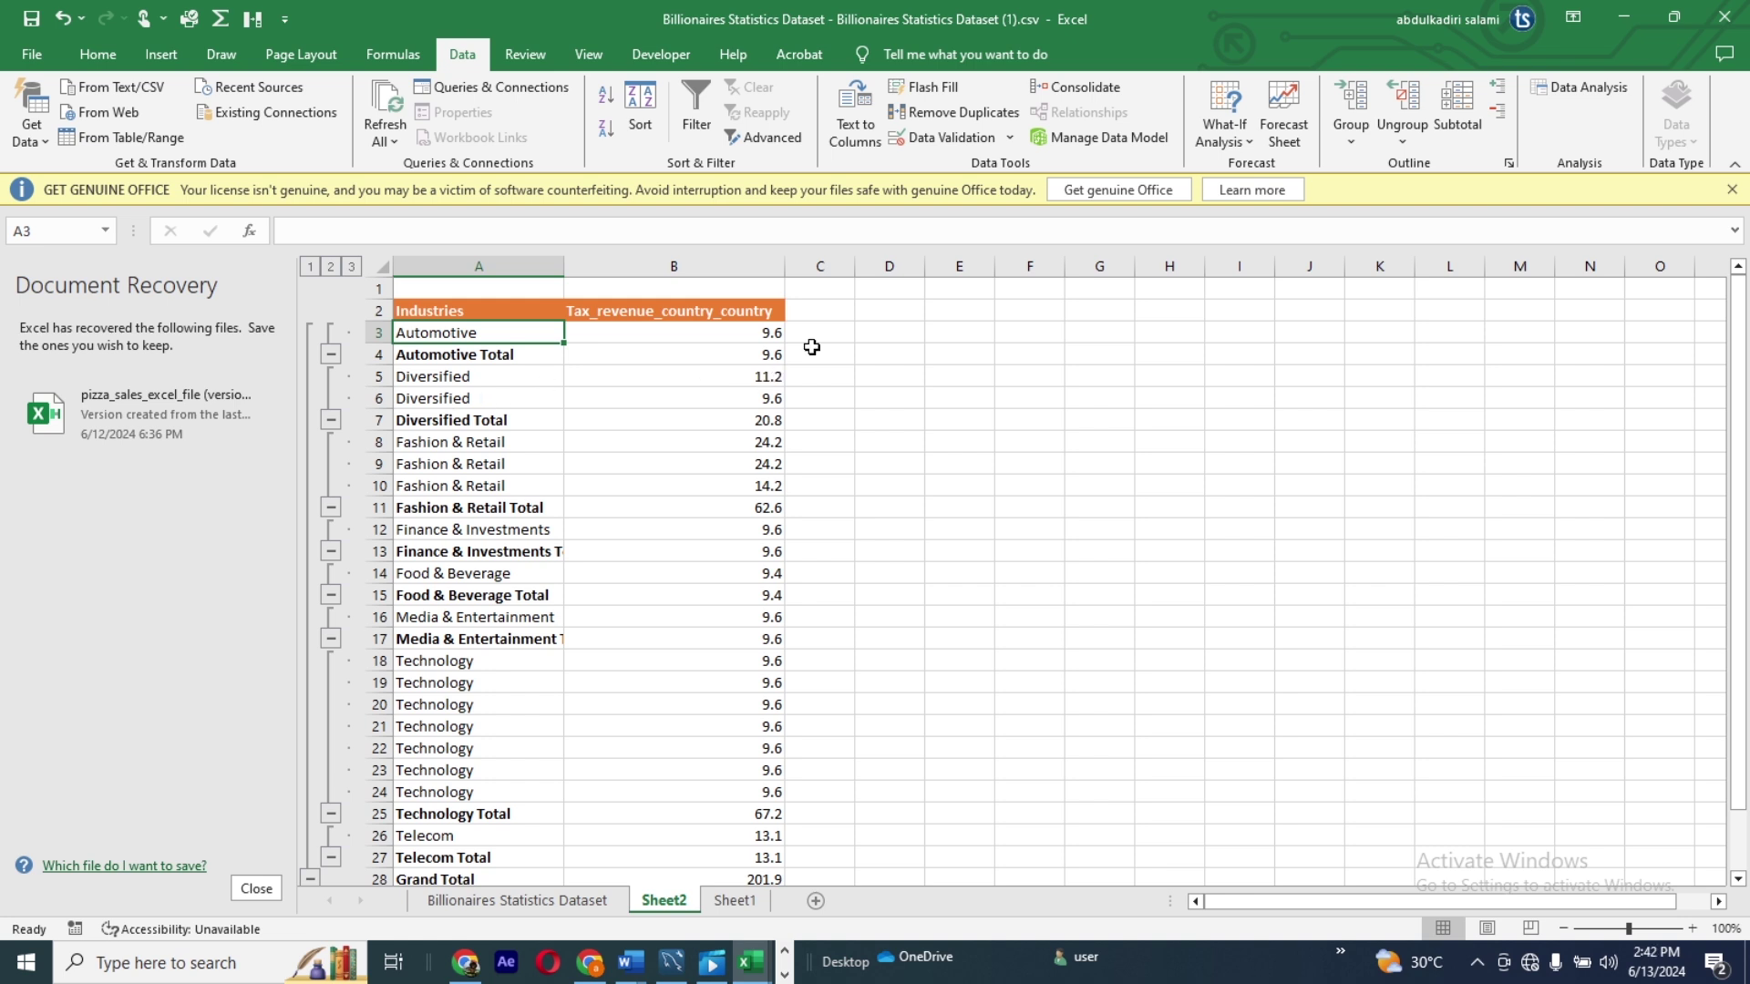
Step: Examine the Diversified subtotal formula and view the table at outline levels 1, 2 and 3
click(777, 437)
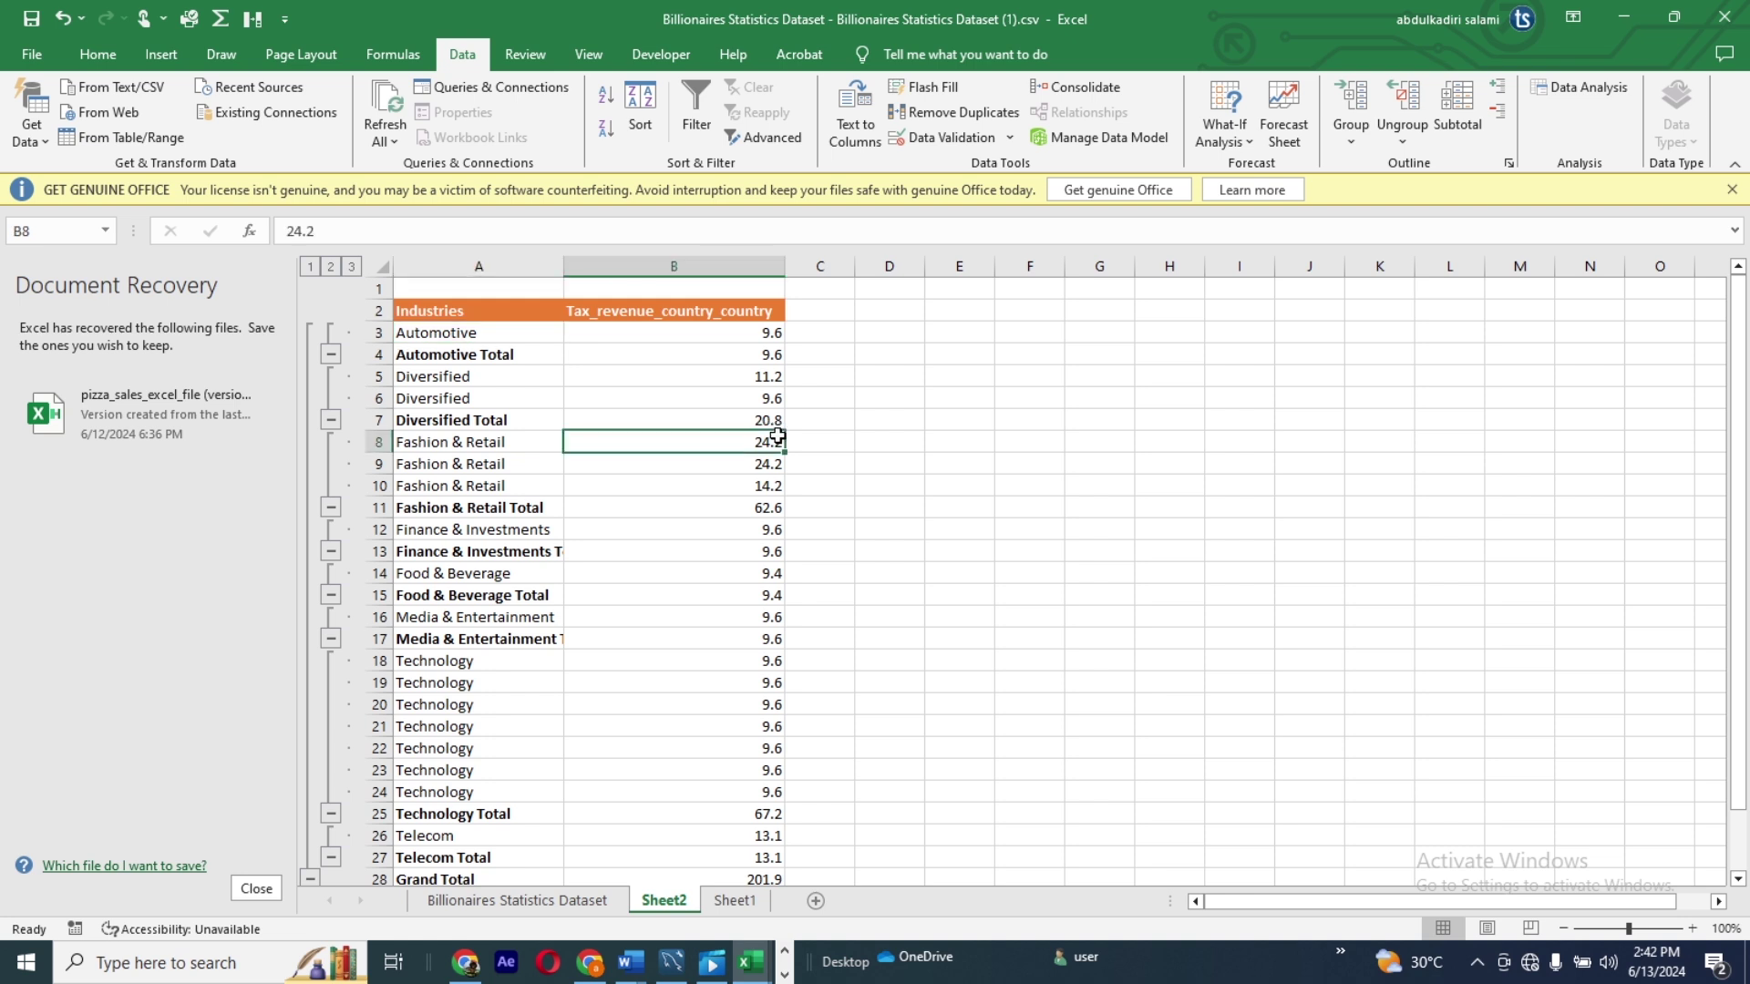
key(Up)
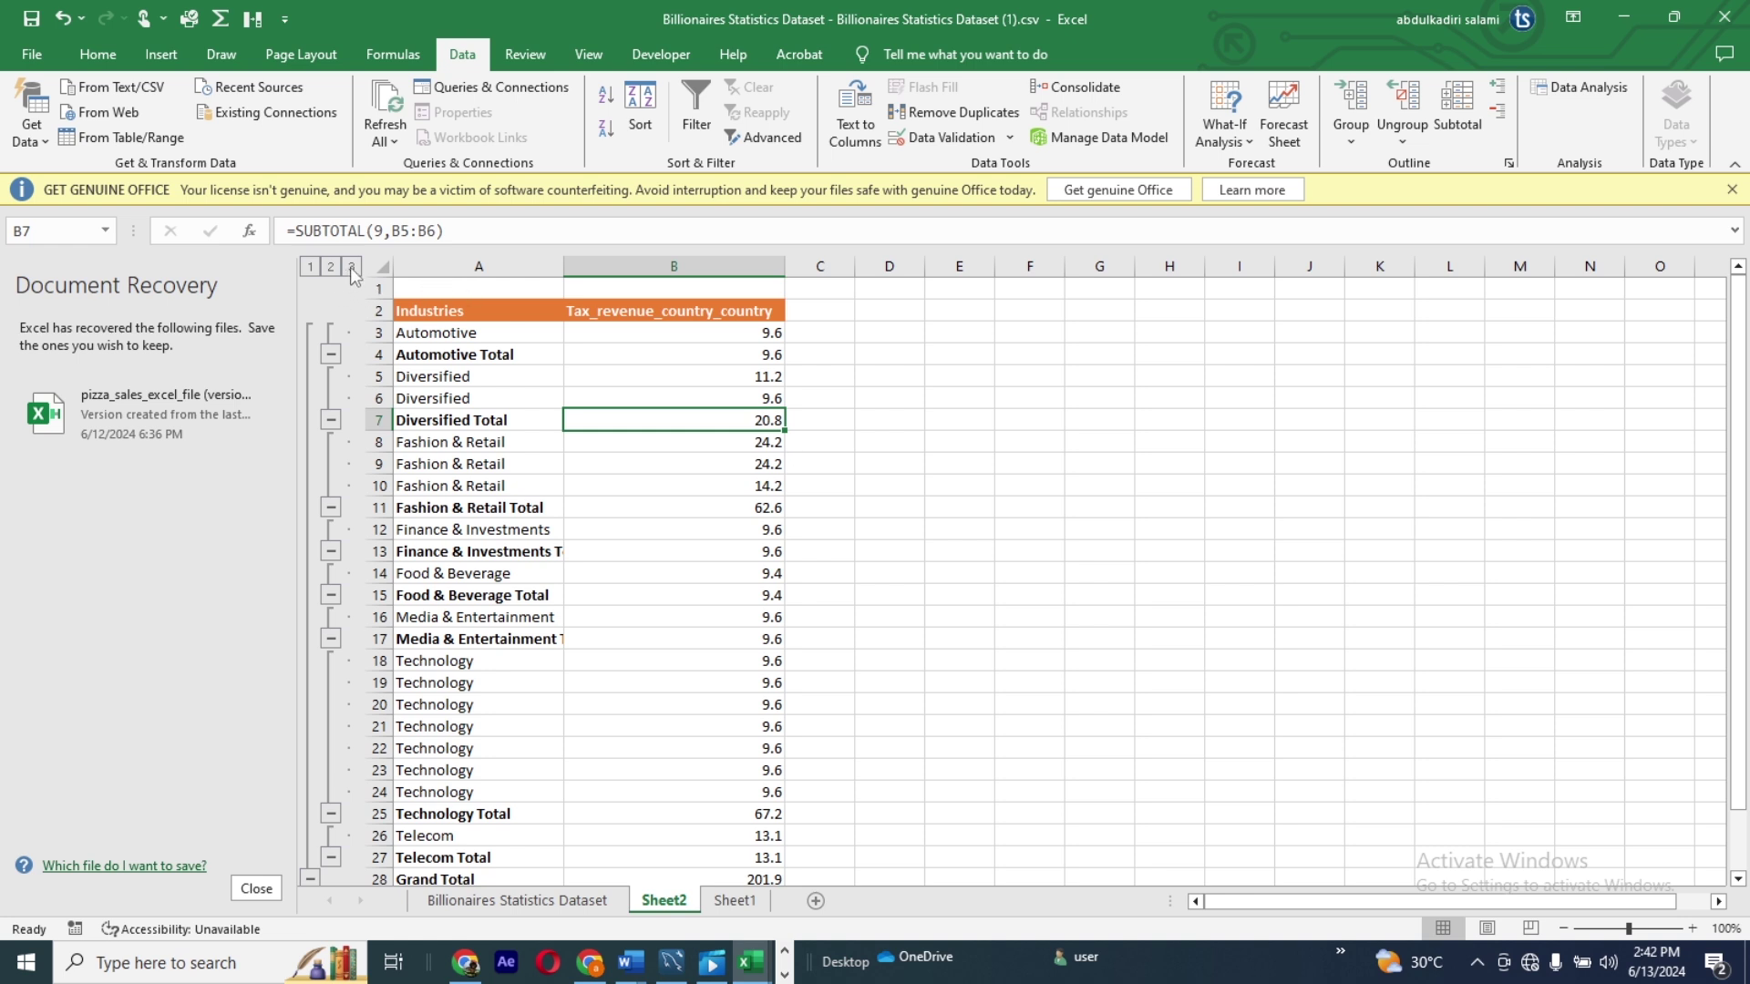
click(309, 267)
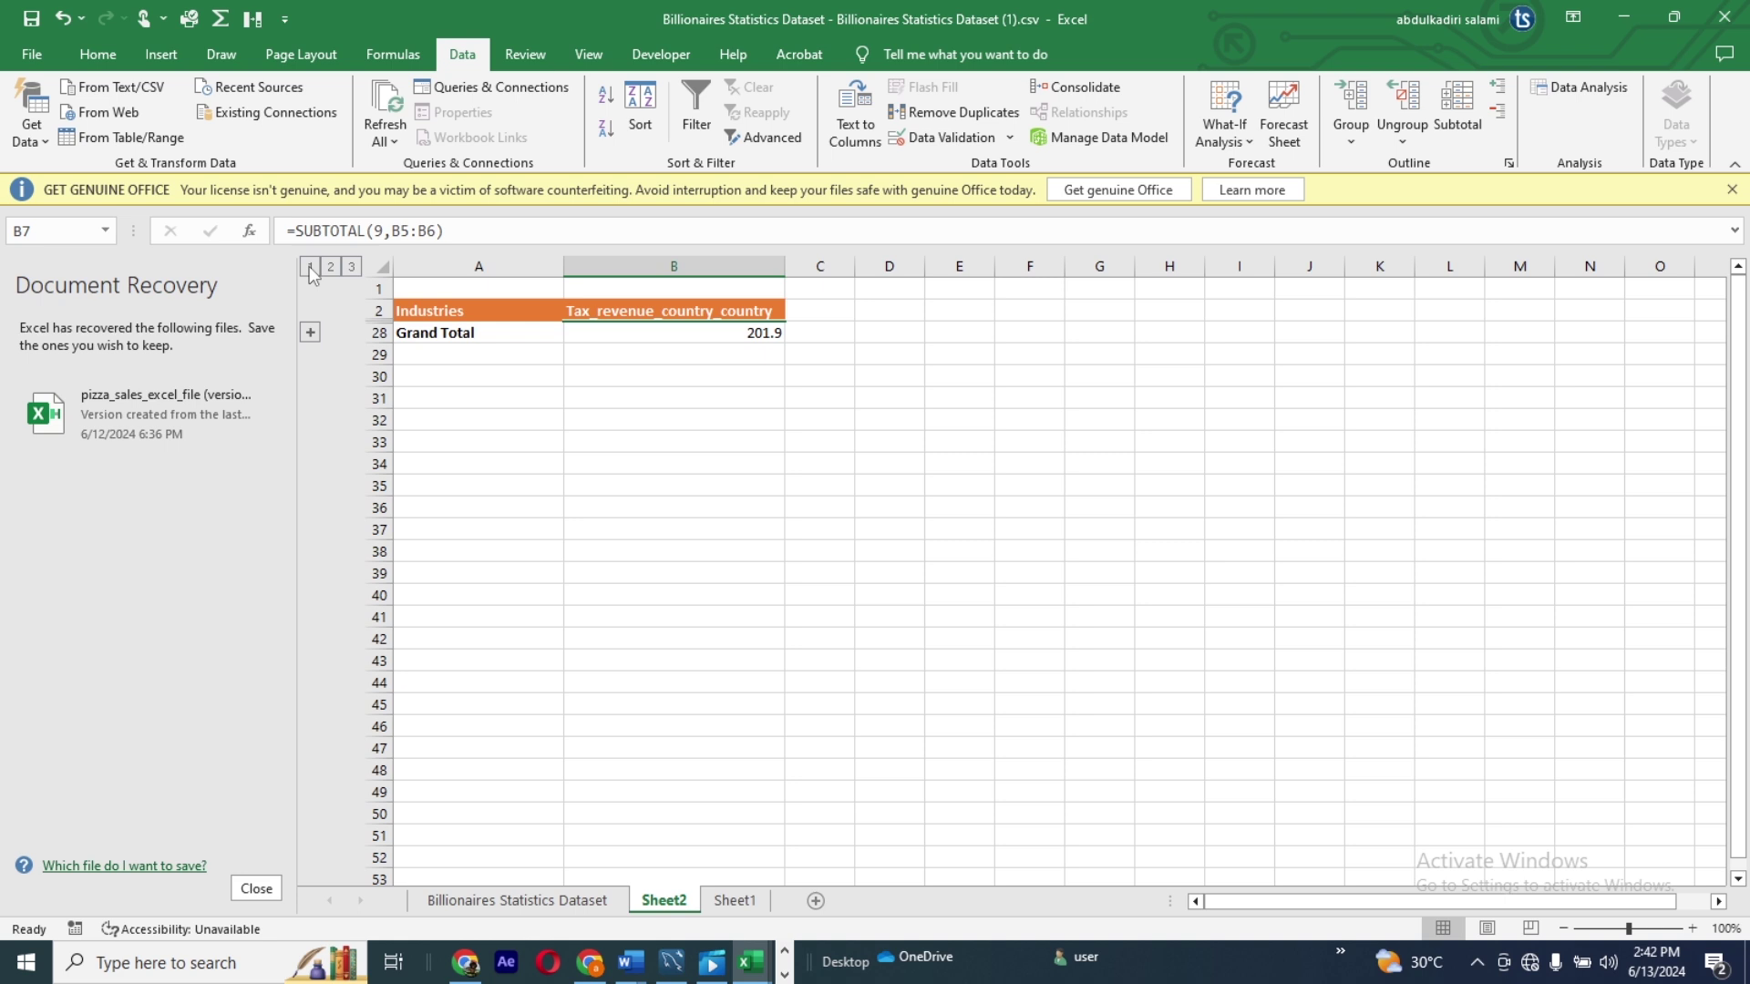
click(331, 267)
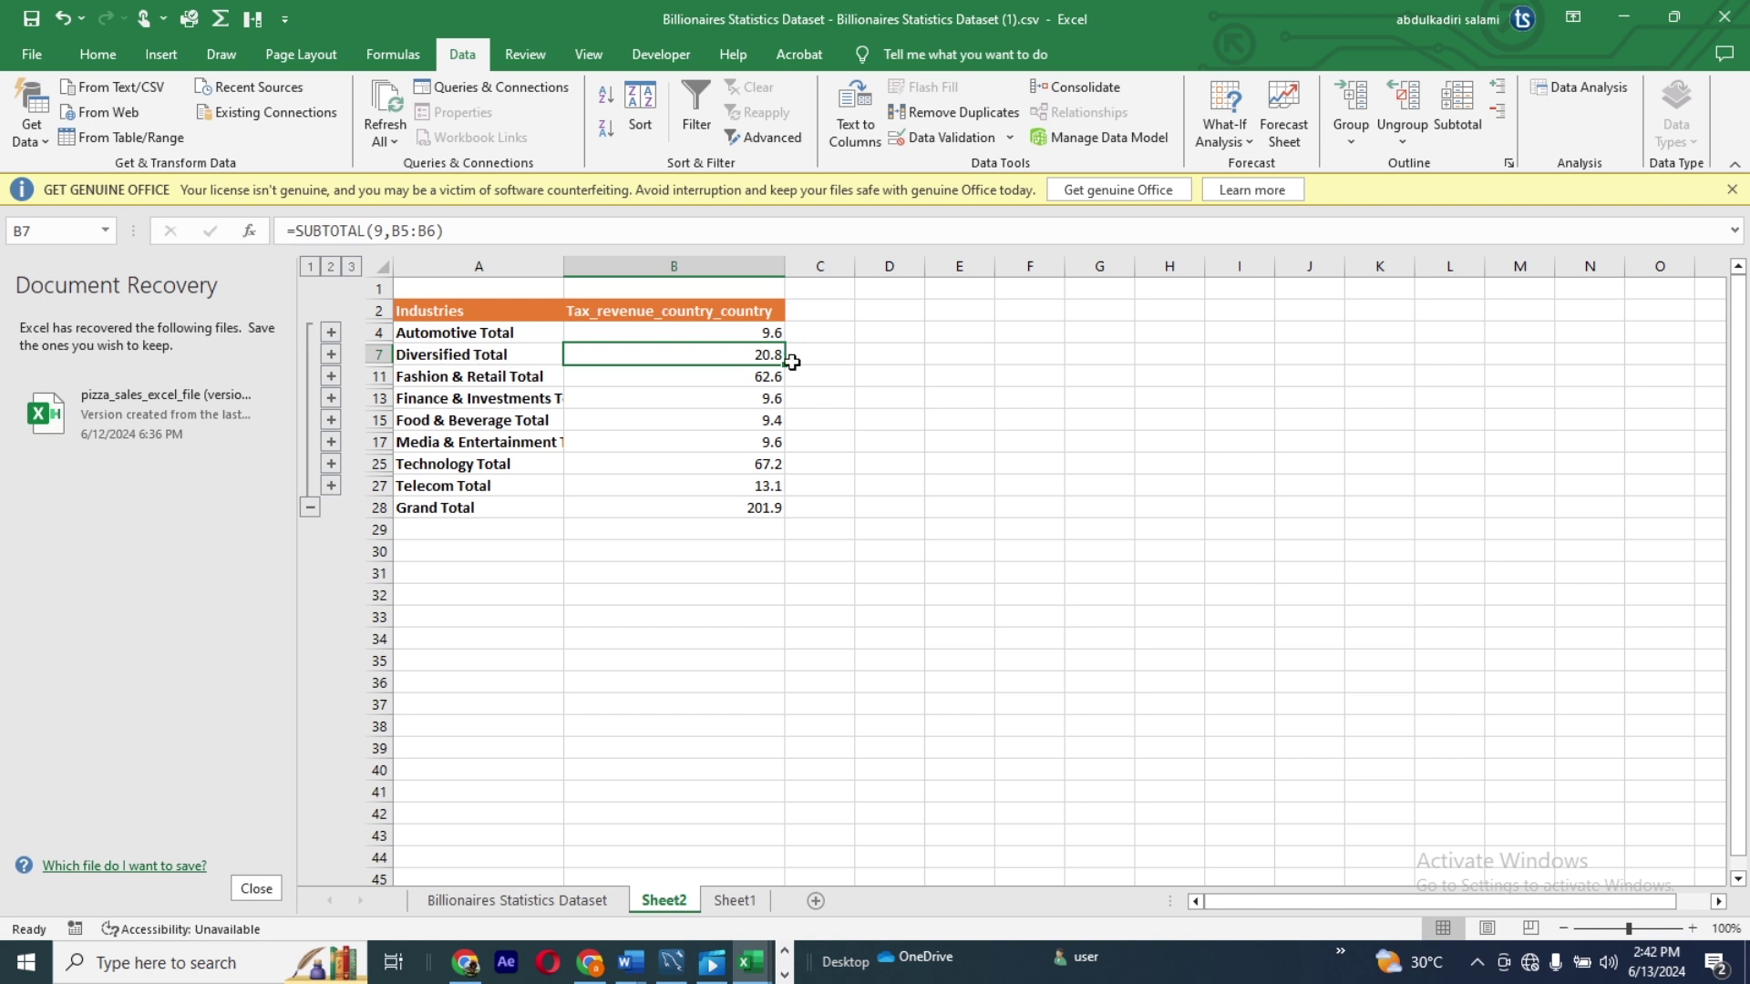
click(351, 267)
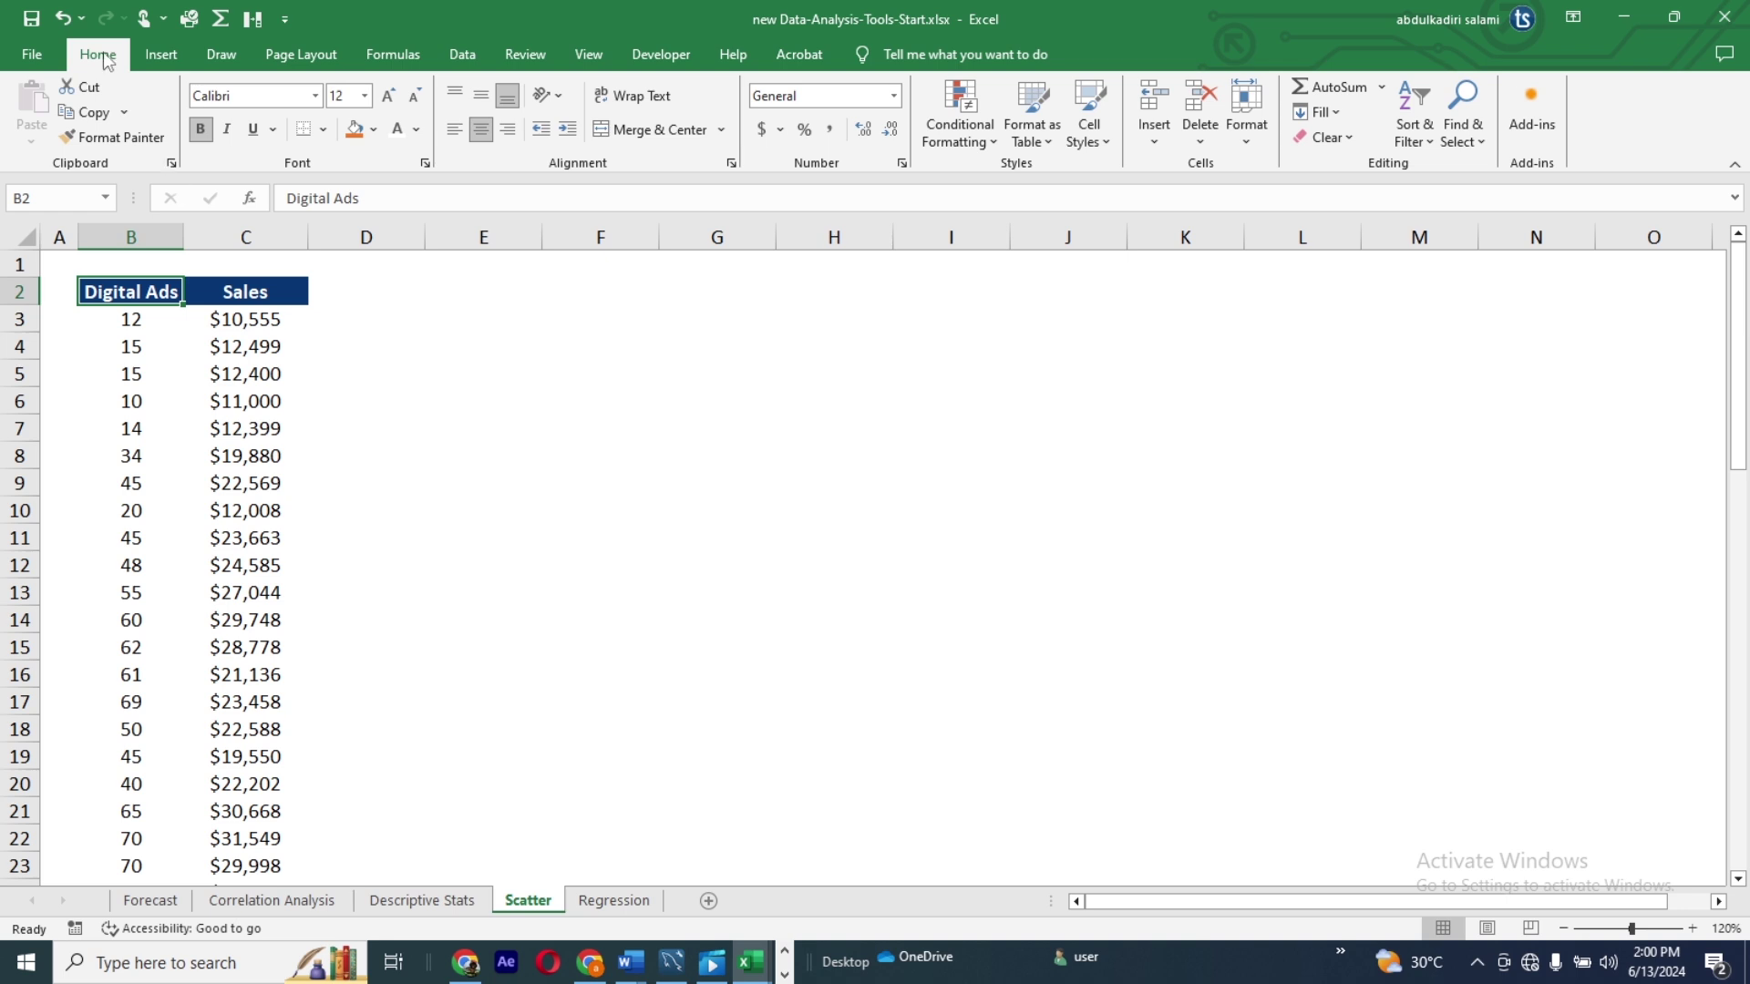
Step: Show the collected Office clipboard items and clear them all
click(171, 164)
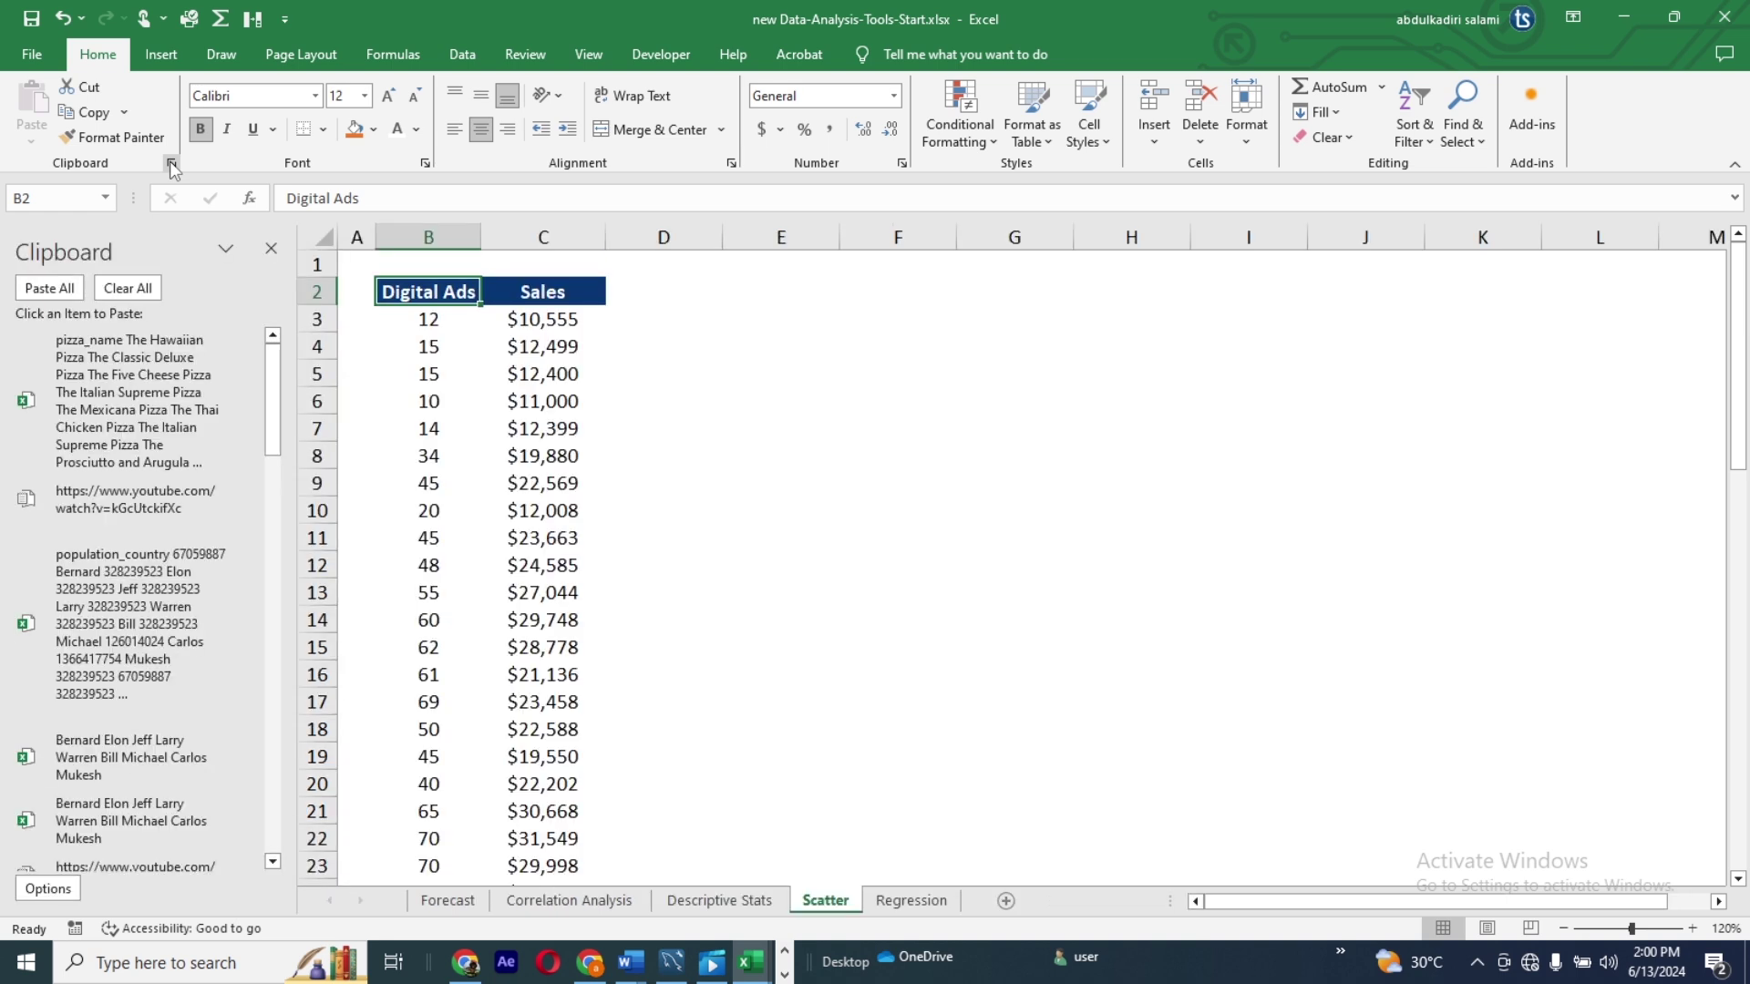
click(128, 290)
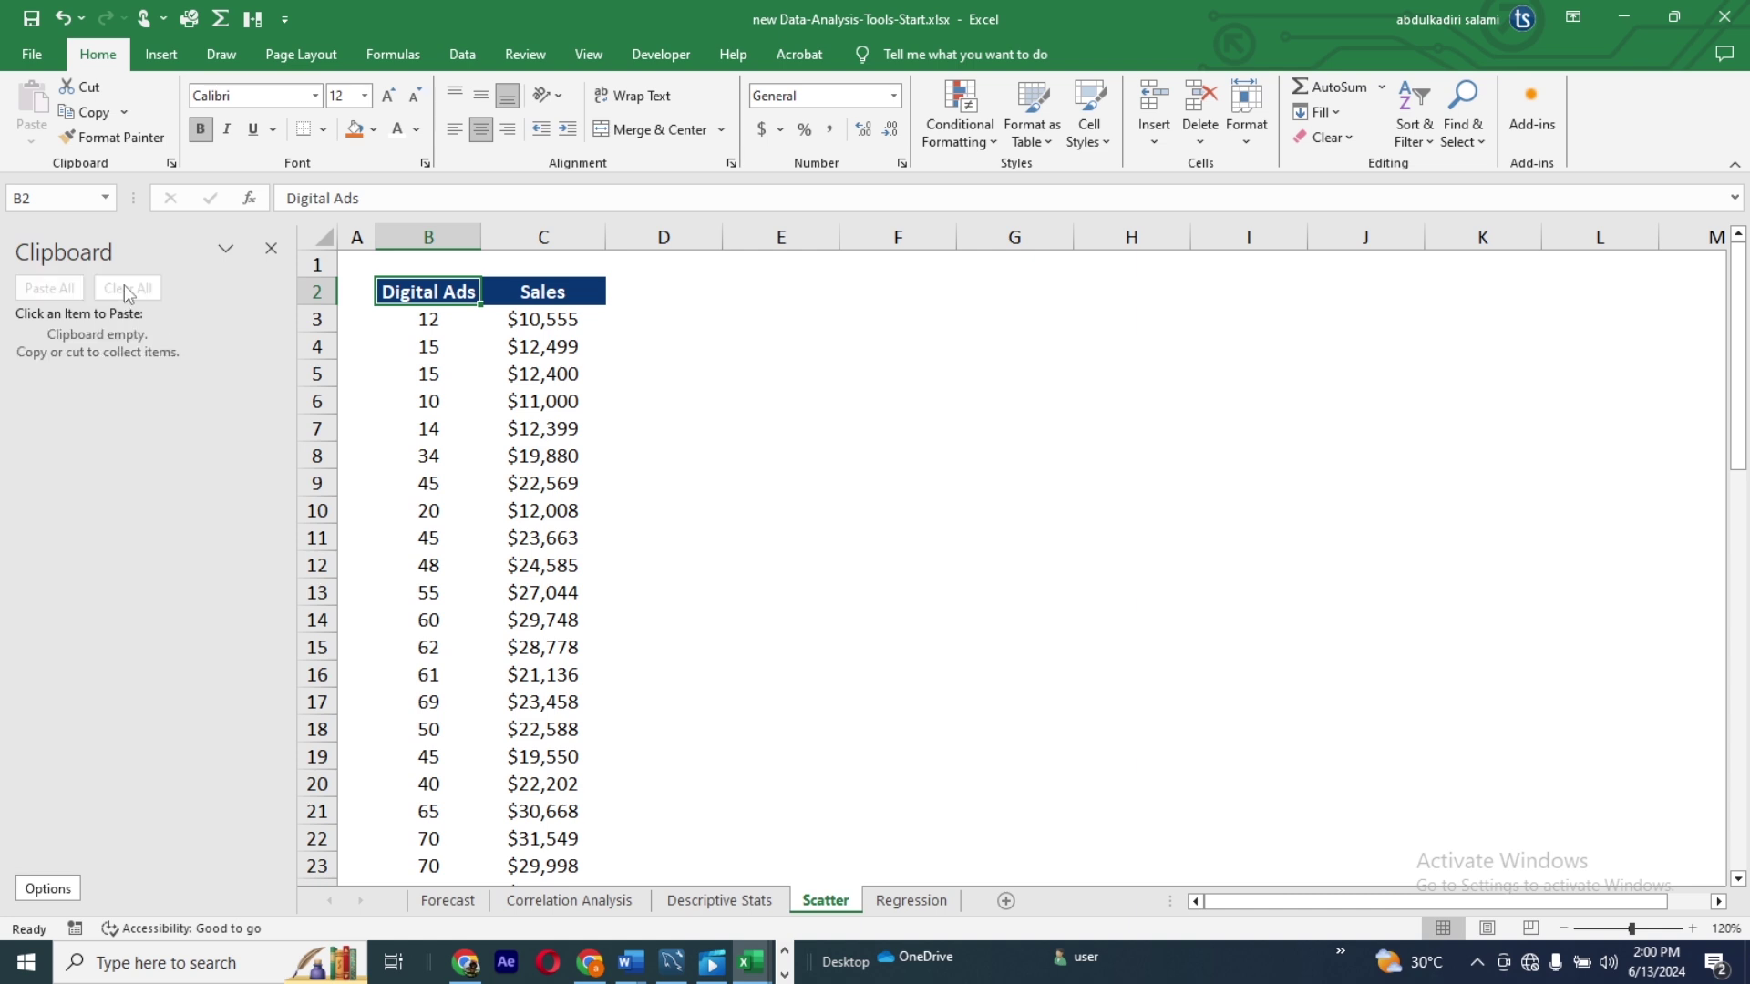
Step: Copy the Sales values in C3, C5, C8, C12, C16 and C19 one after another to the Office clipboard
click(543, 332)
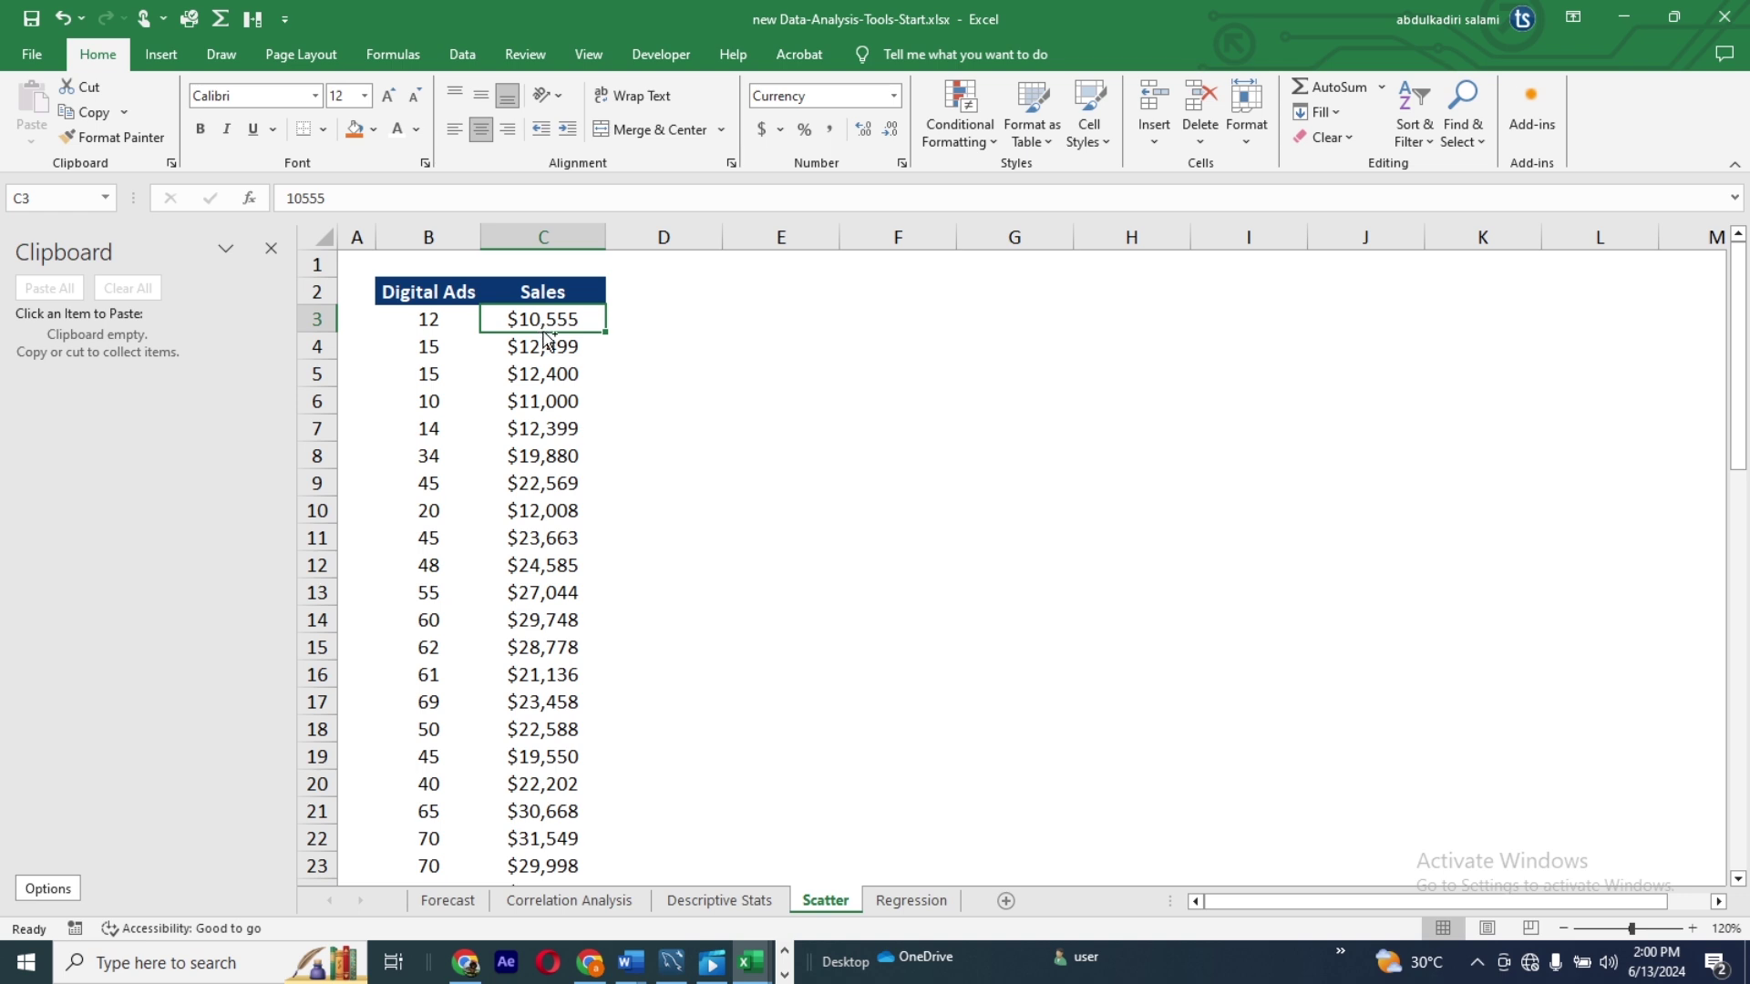
key(ctrl+c)
click(654, 328)
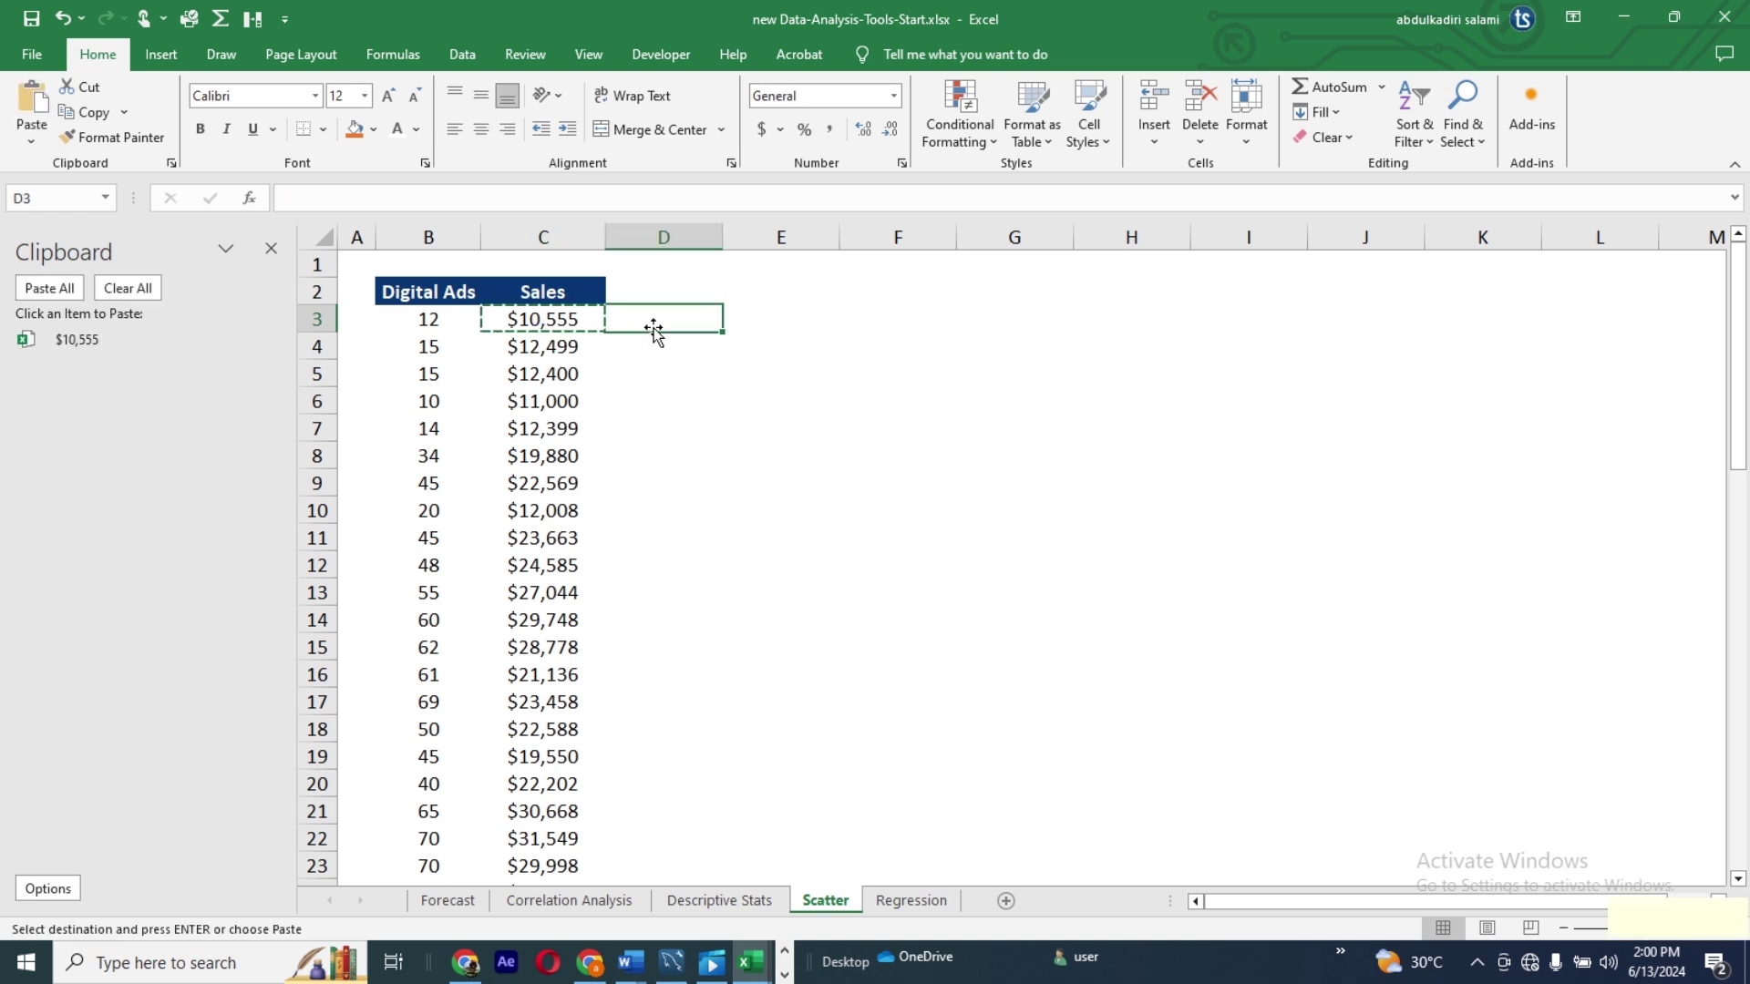
click(557, 369)
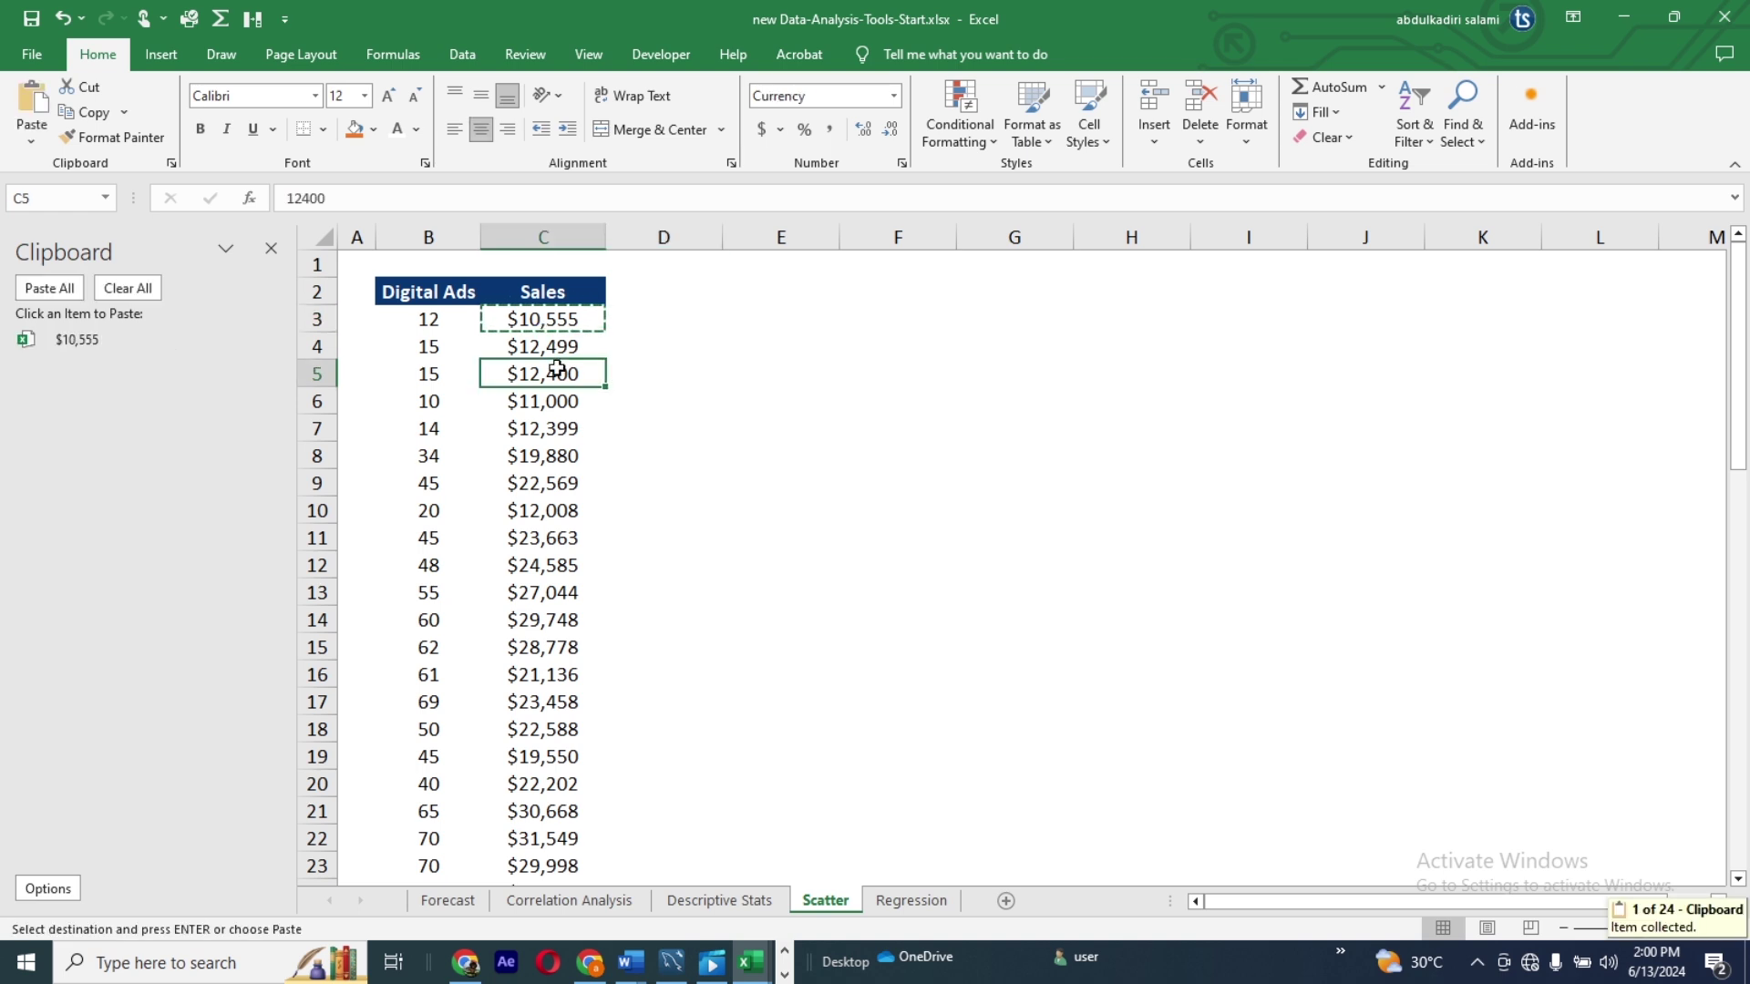
key(ctrl+c)
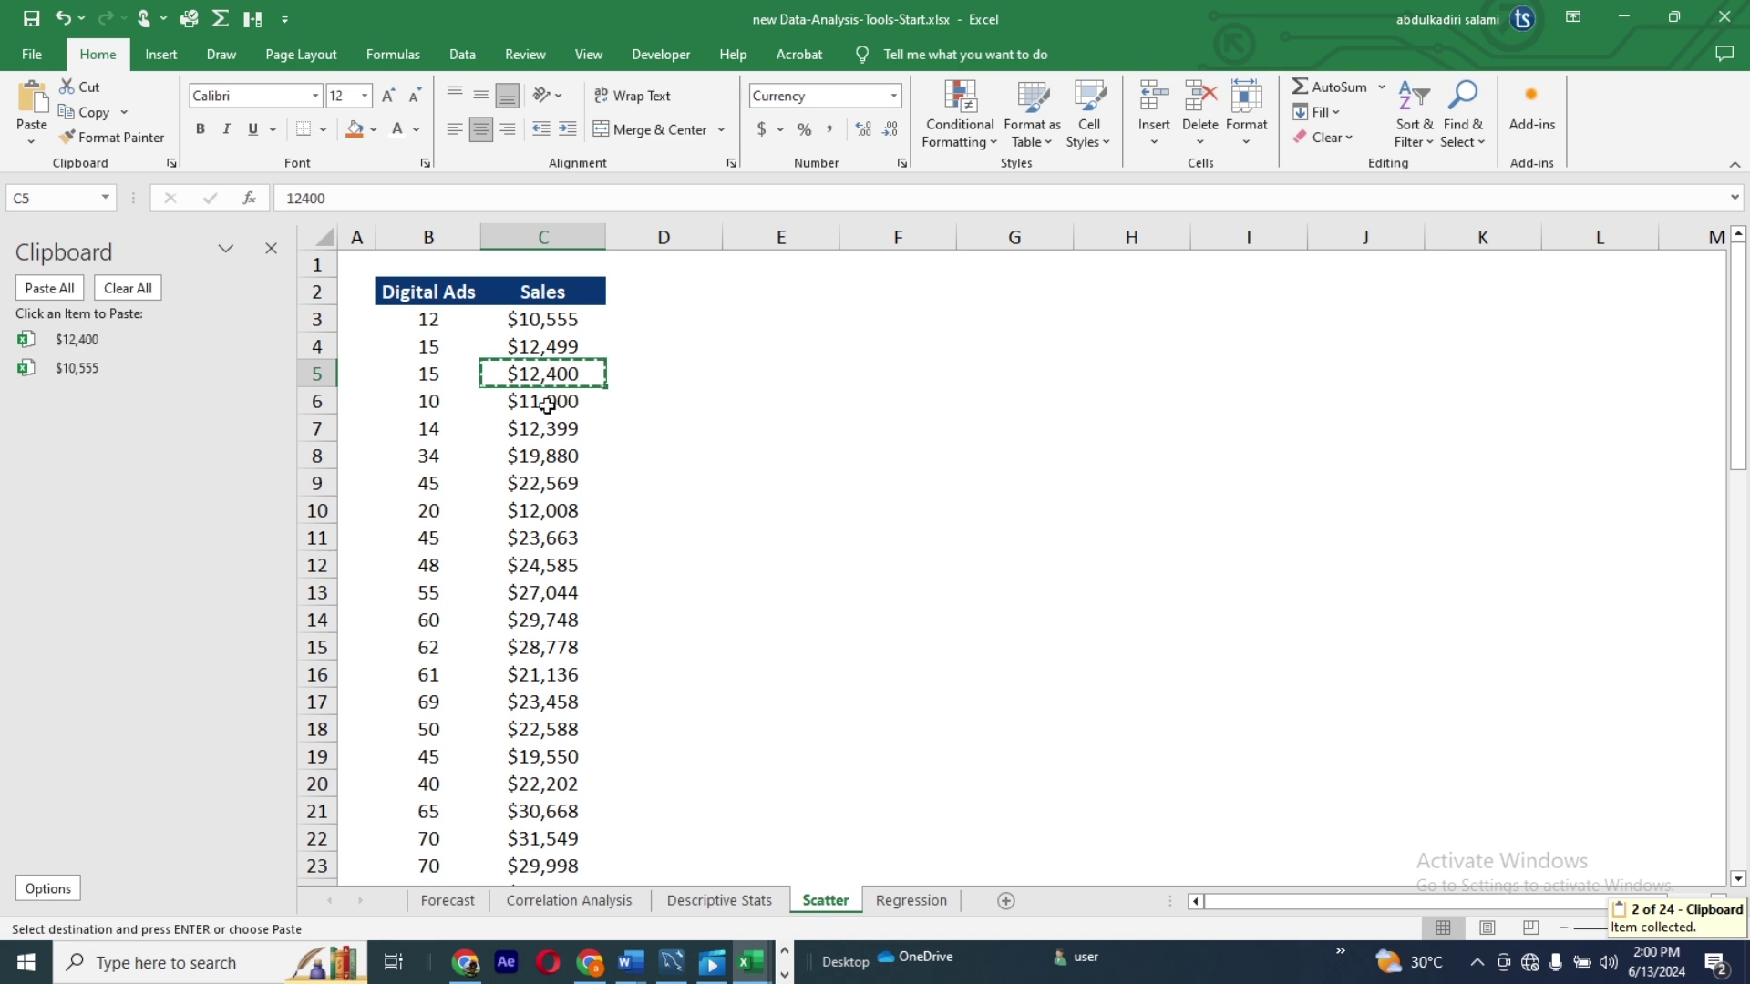
click(544, 455)
key(ctrl+c)
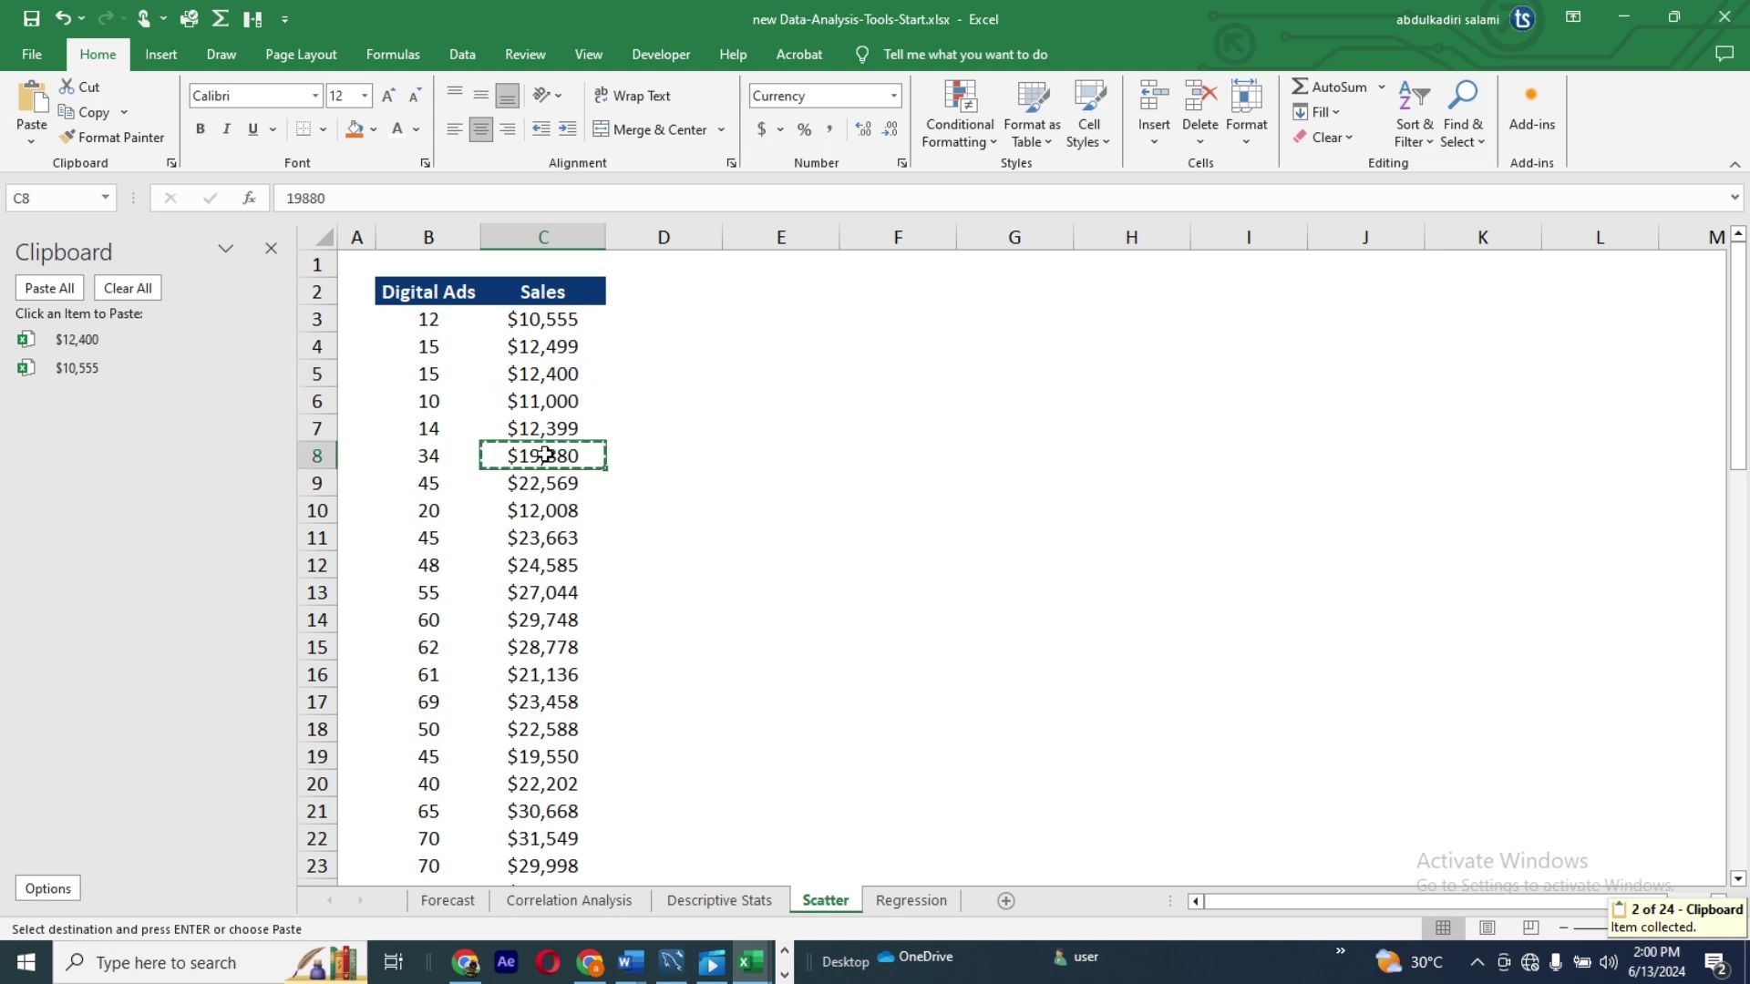
click(547, 569)
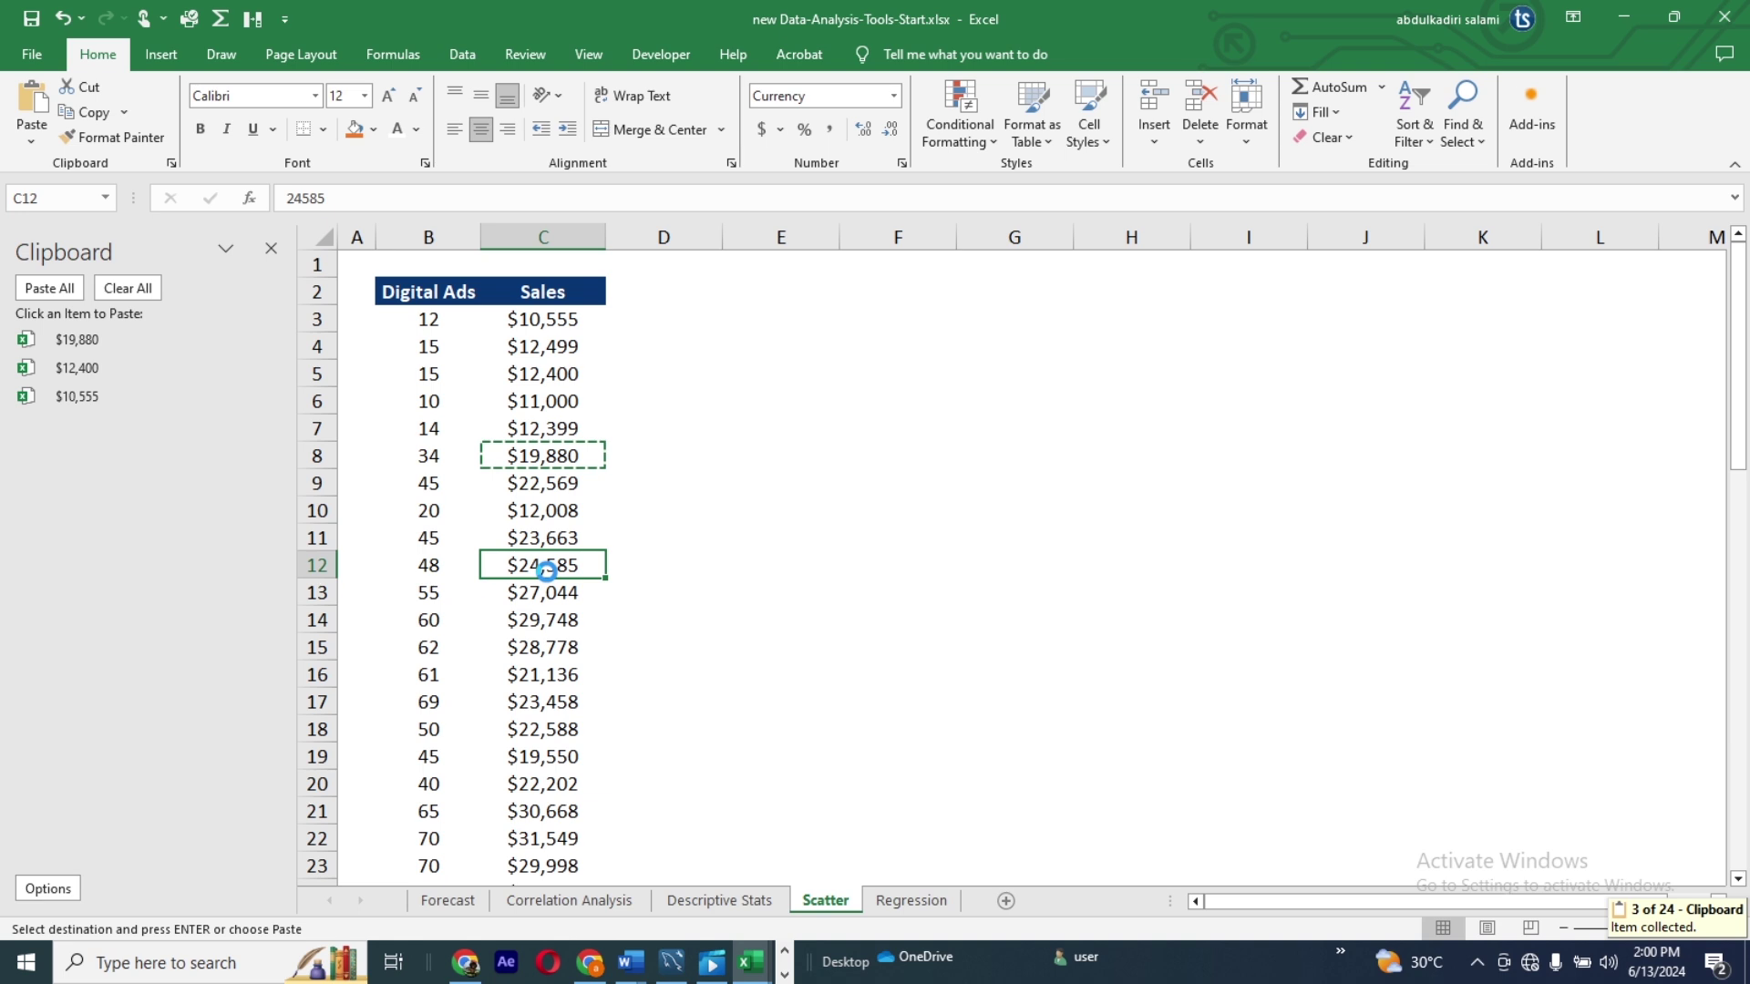
key(ctrl+c)
click(549, 679)
key(ctrl+c)
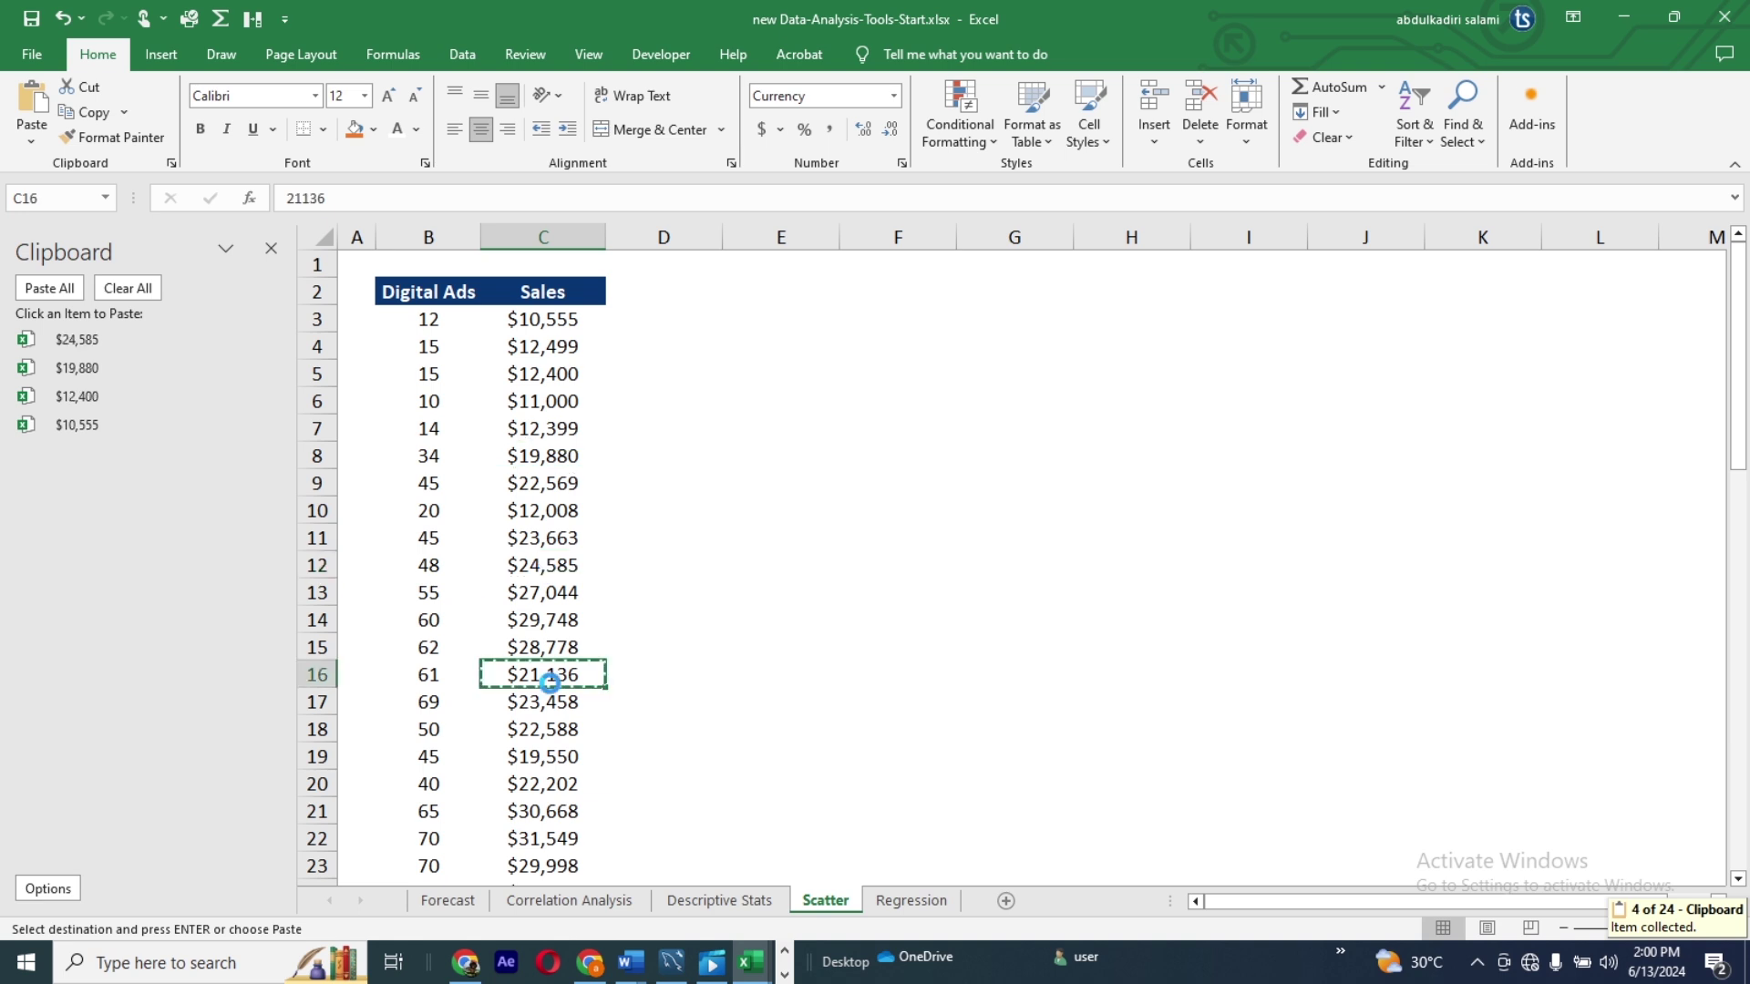
click(551, 755)
key(ctrl+c)
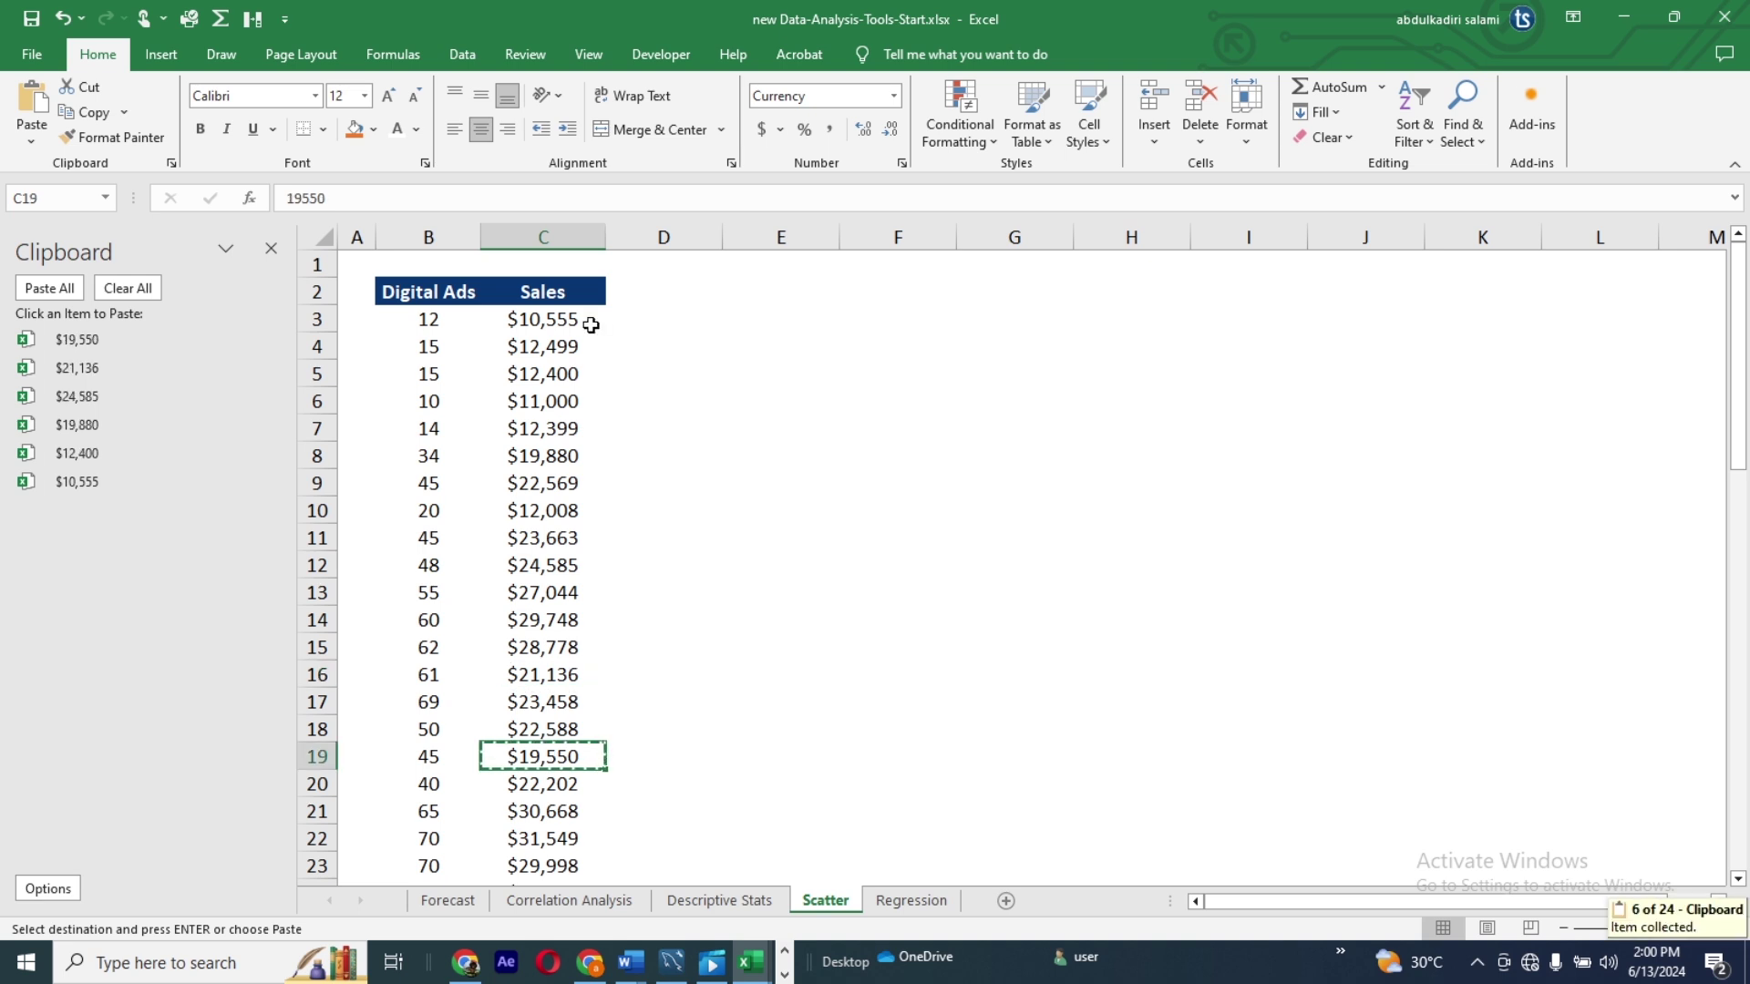
Step: Paste all collected clipboard items into column D starting at cell D3
click(638, 321)
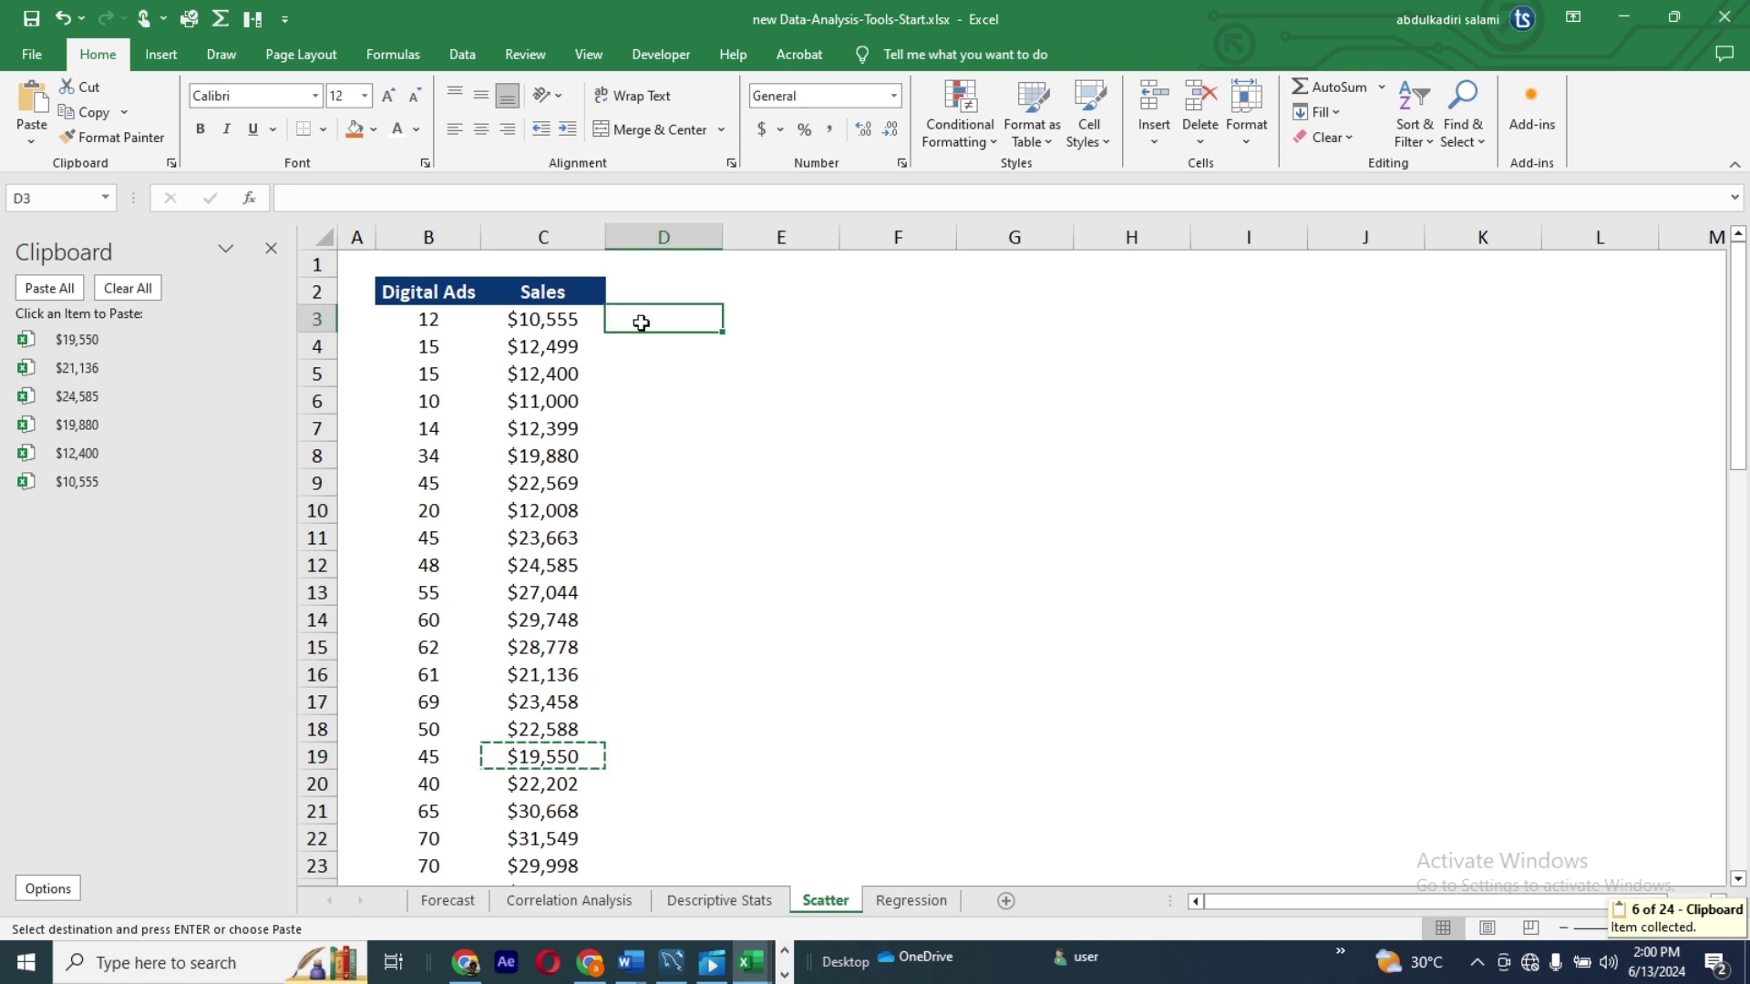
click(52, 288)
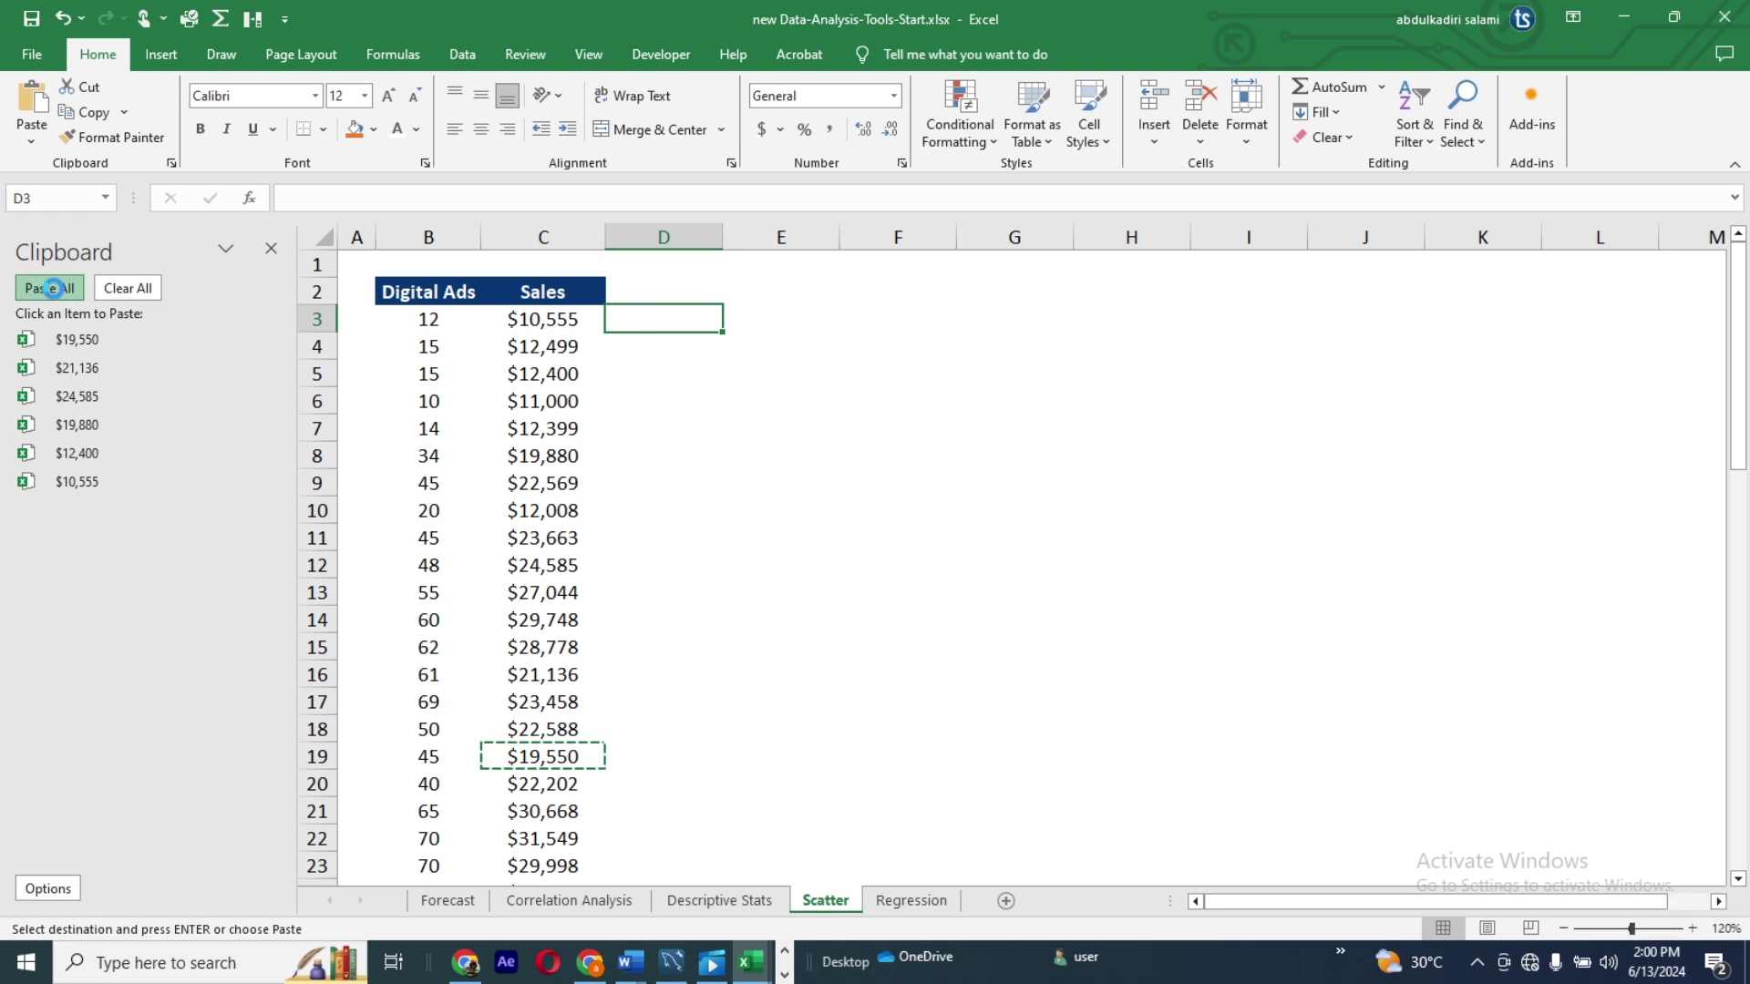
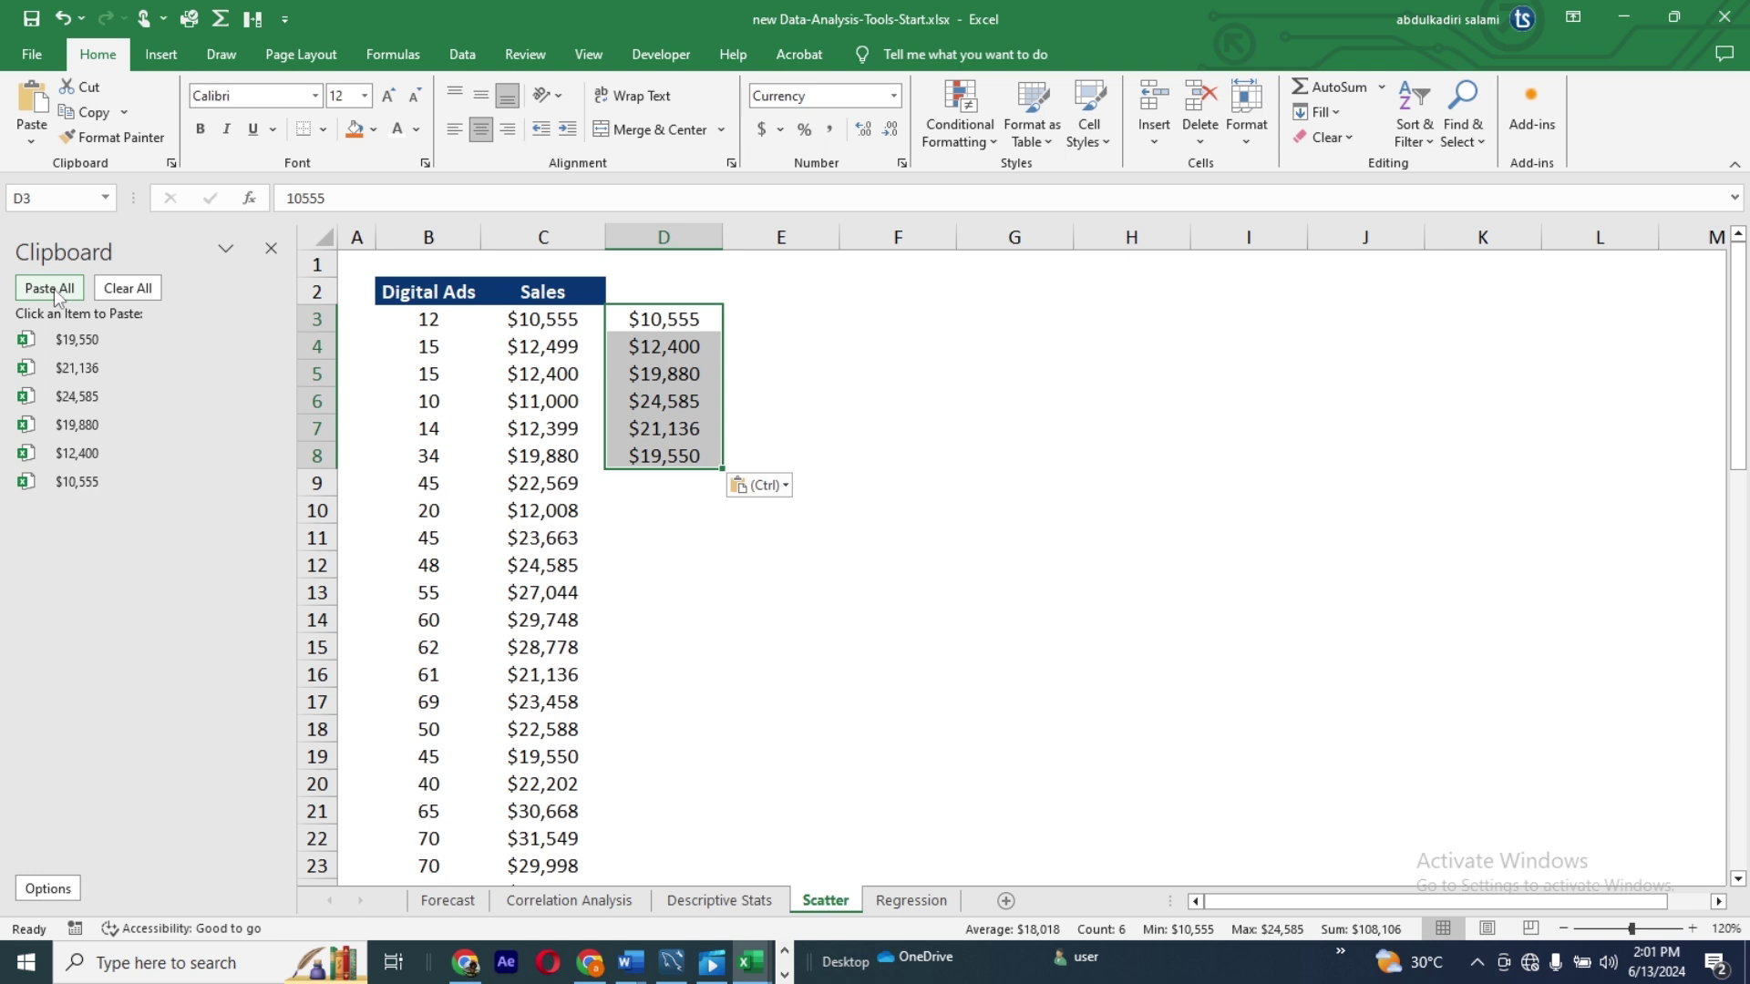
click(58, 288)
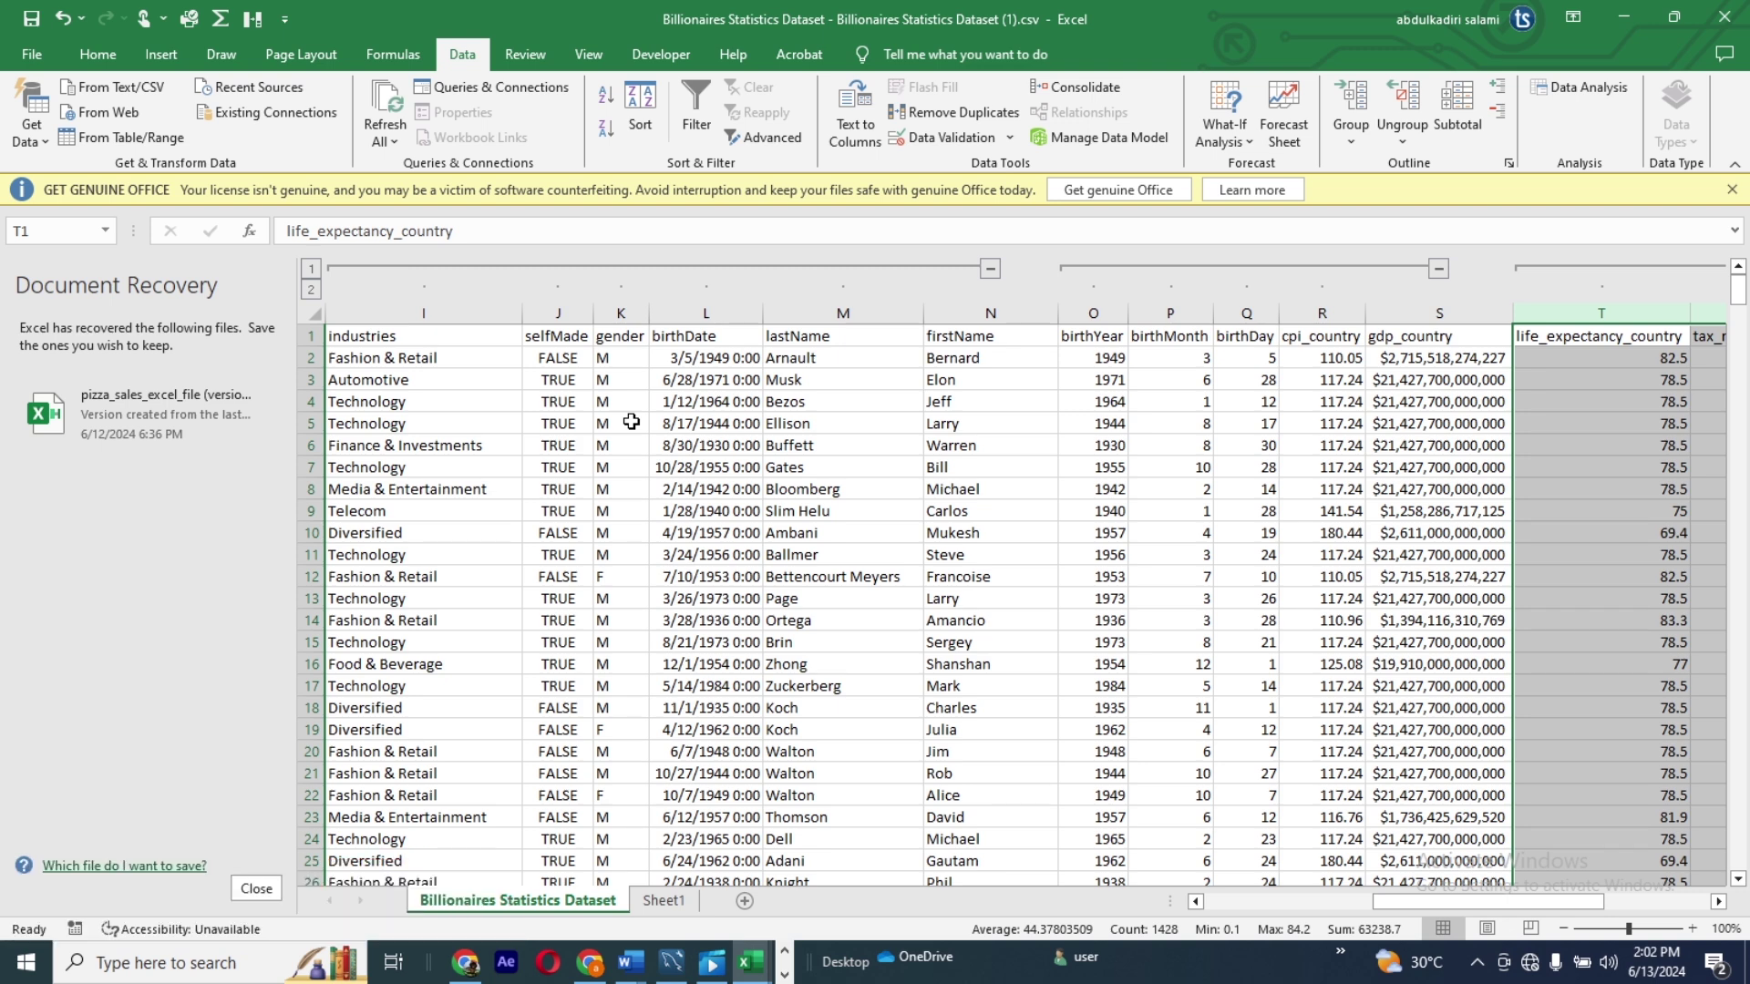
Step: View the order and shipping table on Sheet1, then return to the Billionaires Statistics Dataset sheet
click(664, 903)
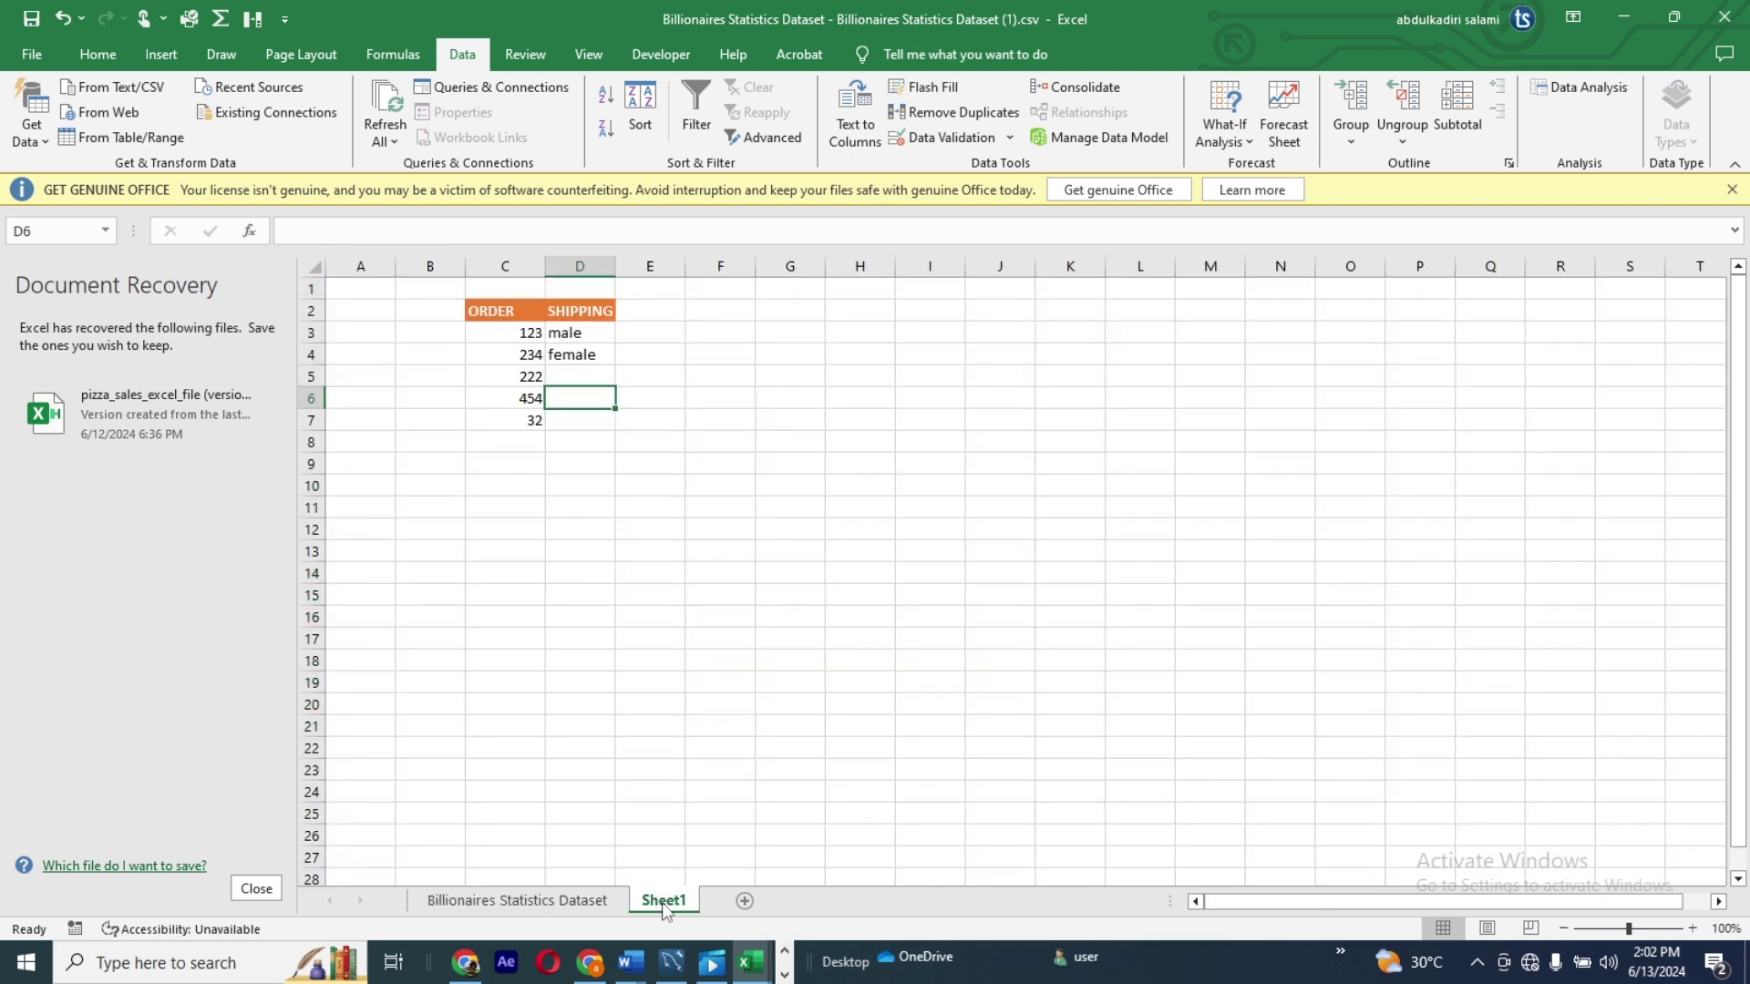
click(578, 903)
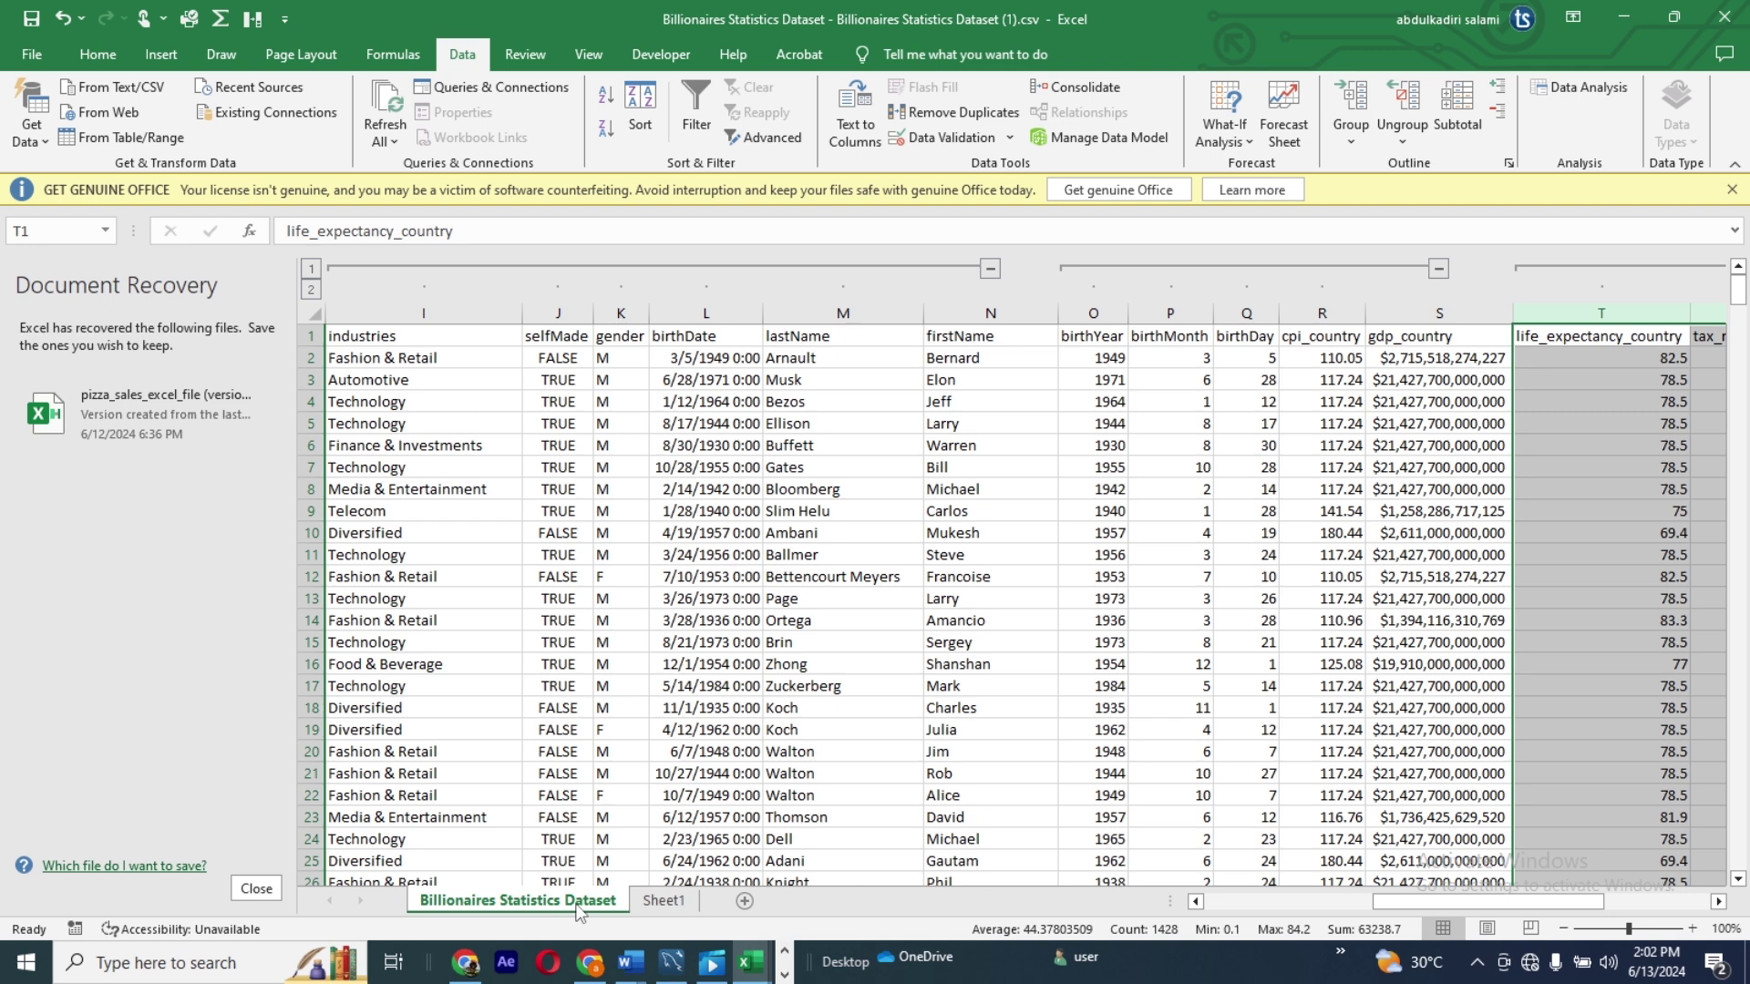
Step: Open the Visual Basic editor and display the properties of the Billionaires Statistics Dataset worksheet object
click(662, 56)
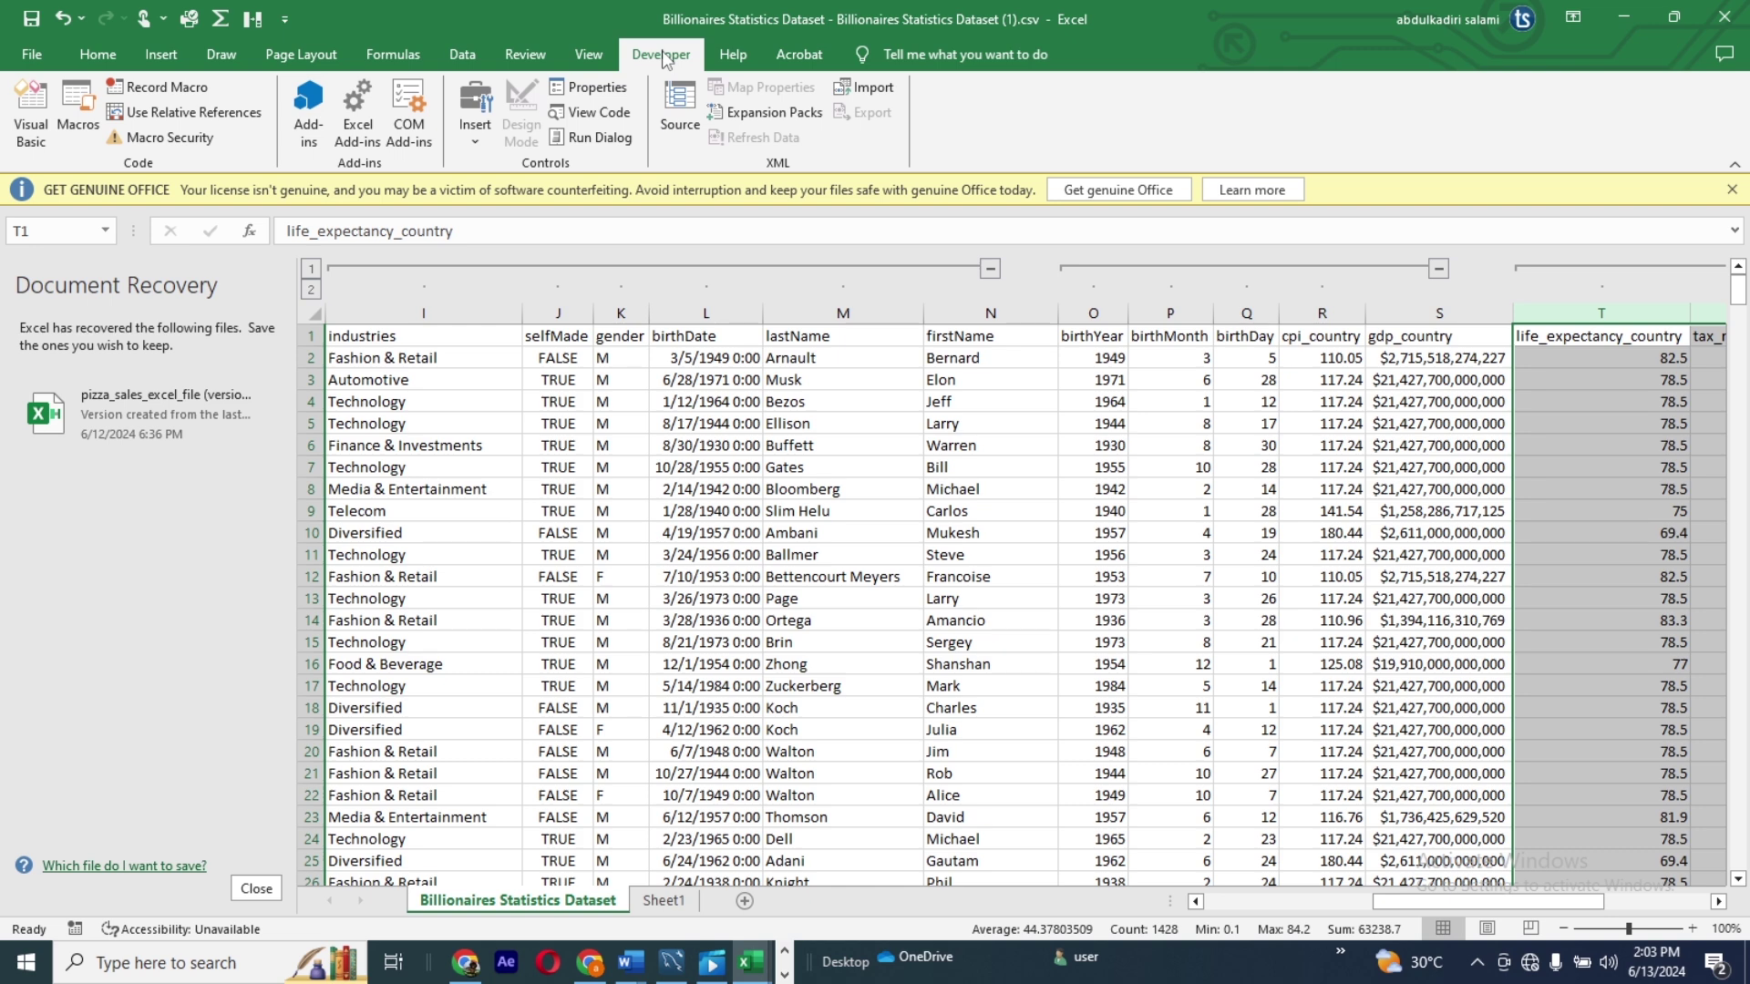
click(33, 109)
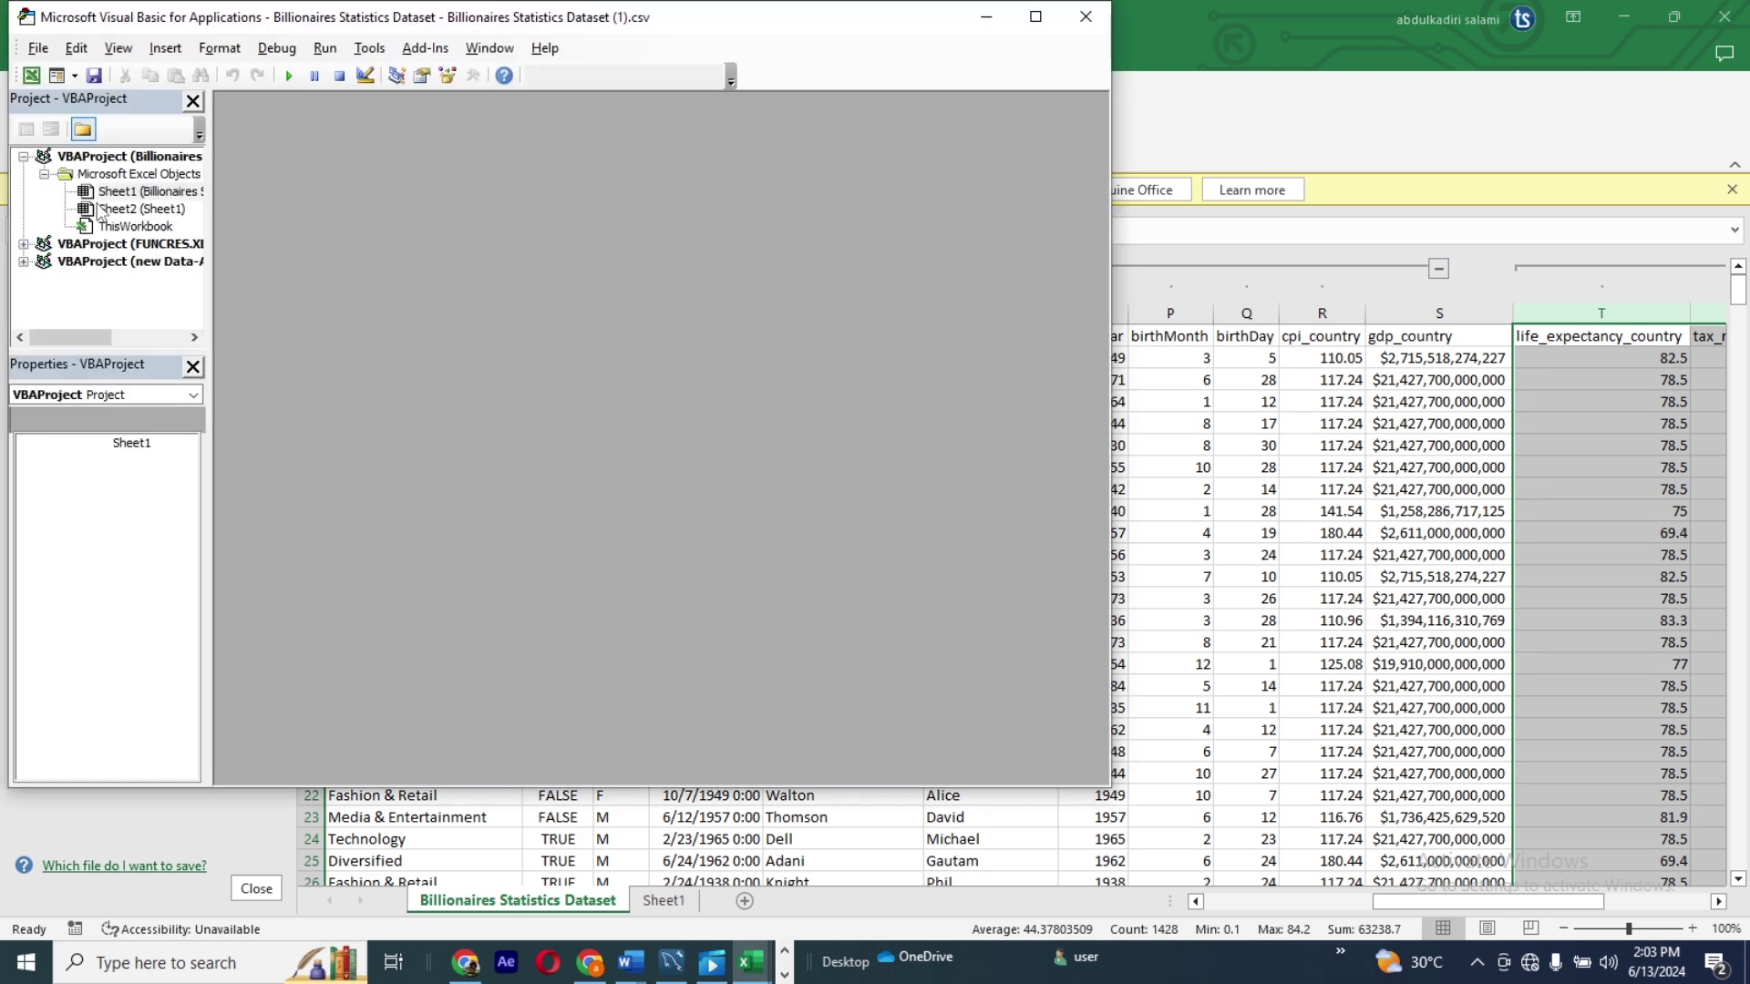
click(126, 192)
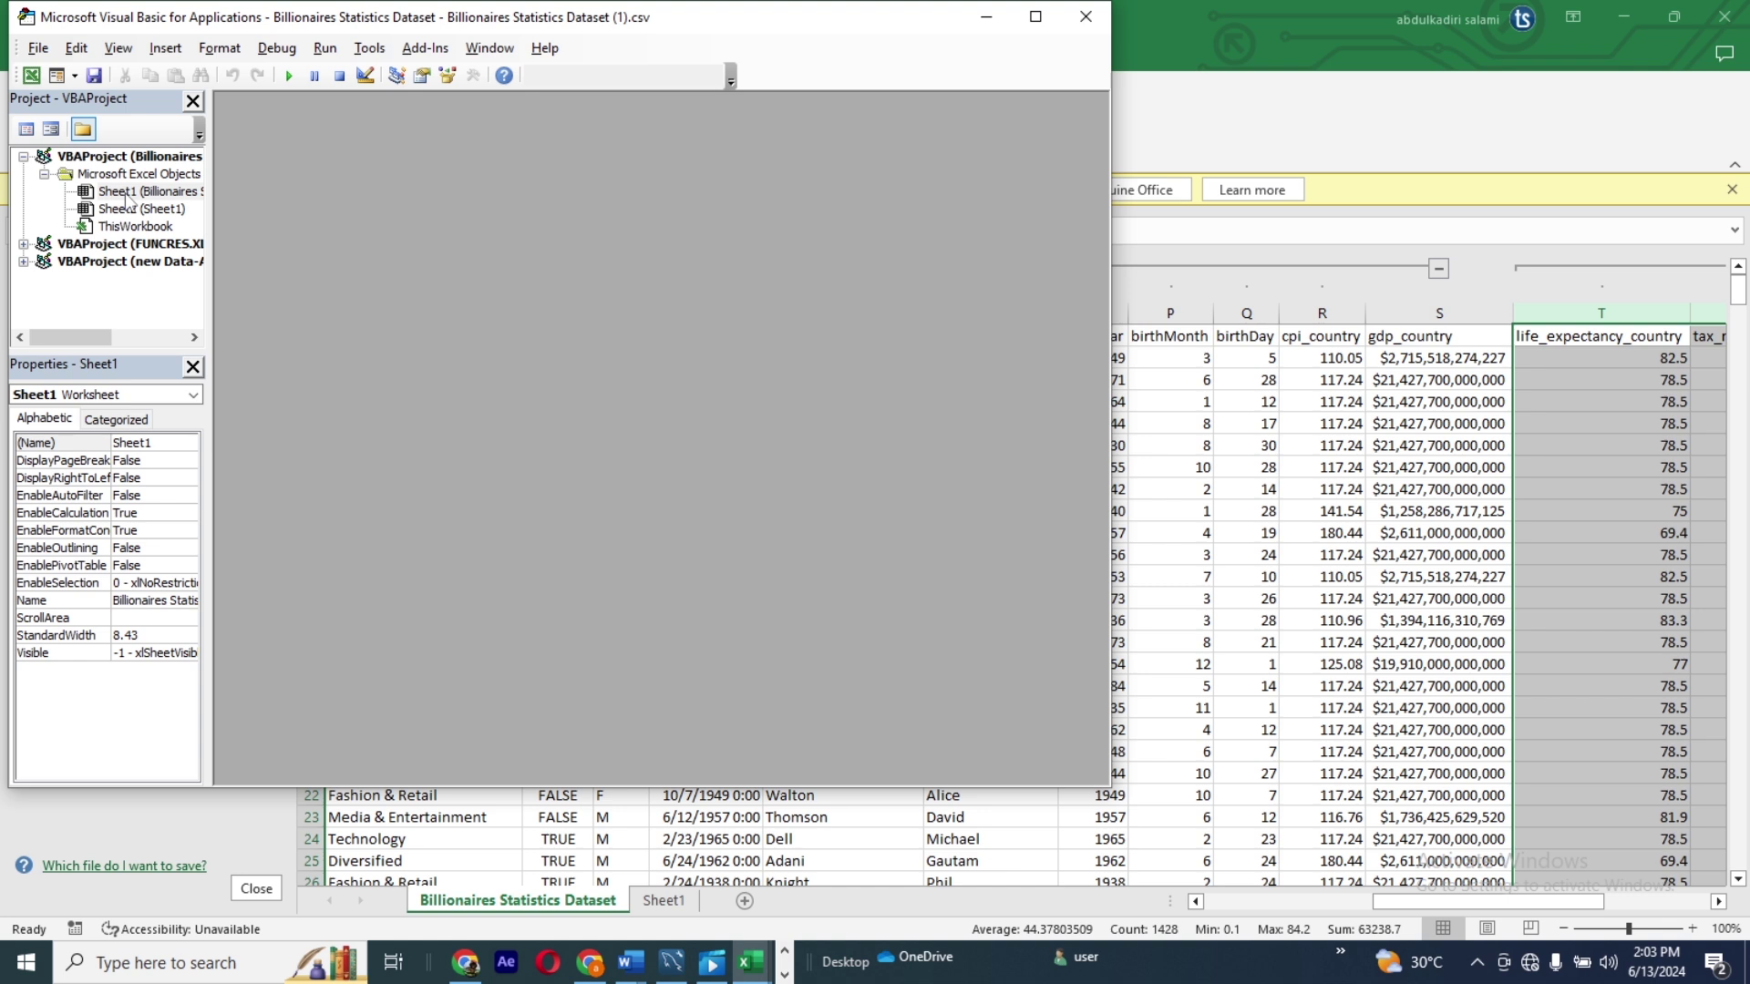
Step: Hide the Billionaires Statistics Dataset worksheet by setting its Visible property to the last listed option, check the workbook, and return to the Visual Basic editor
click(155, 653)
click(188, 653)
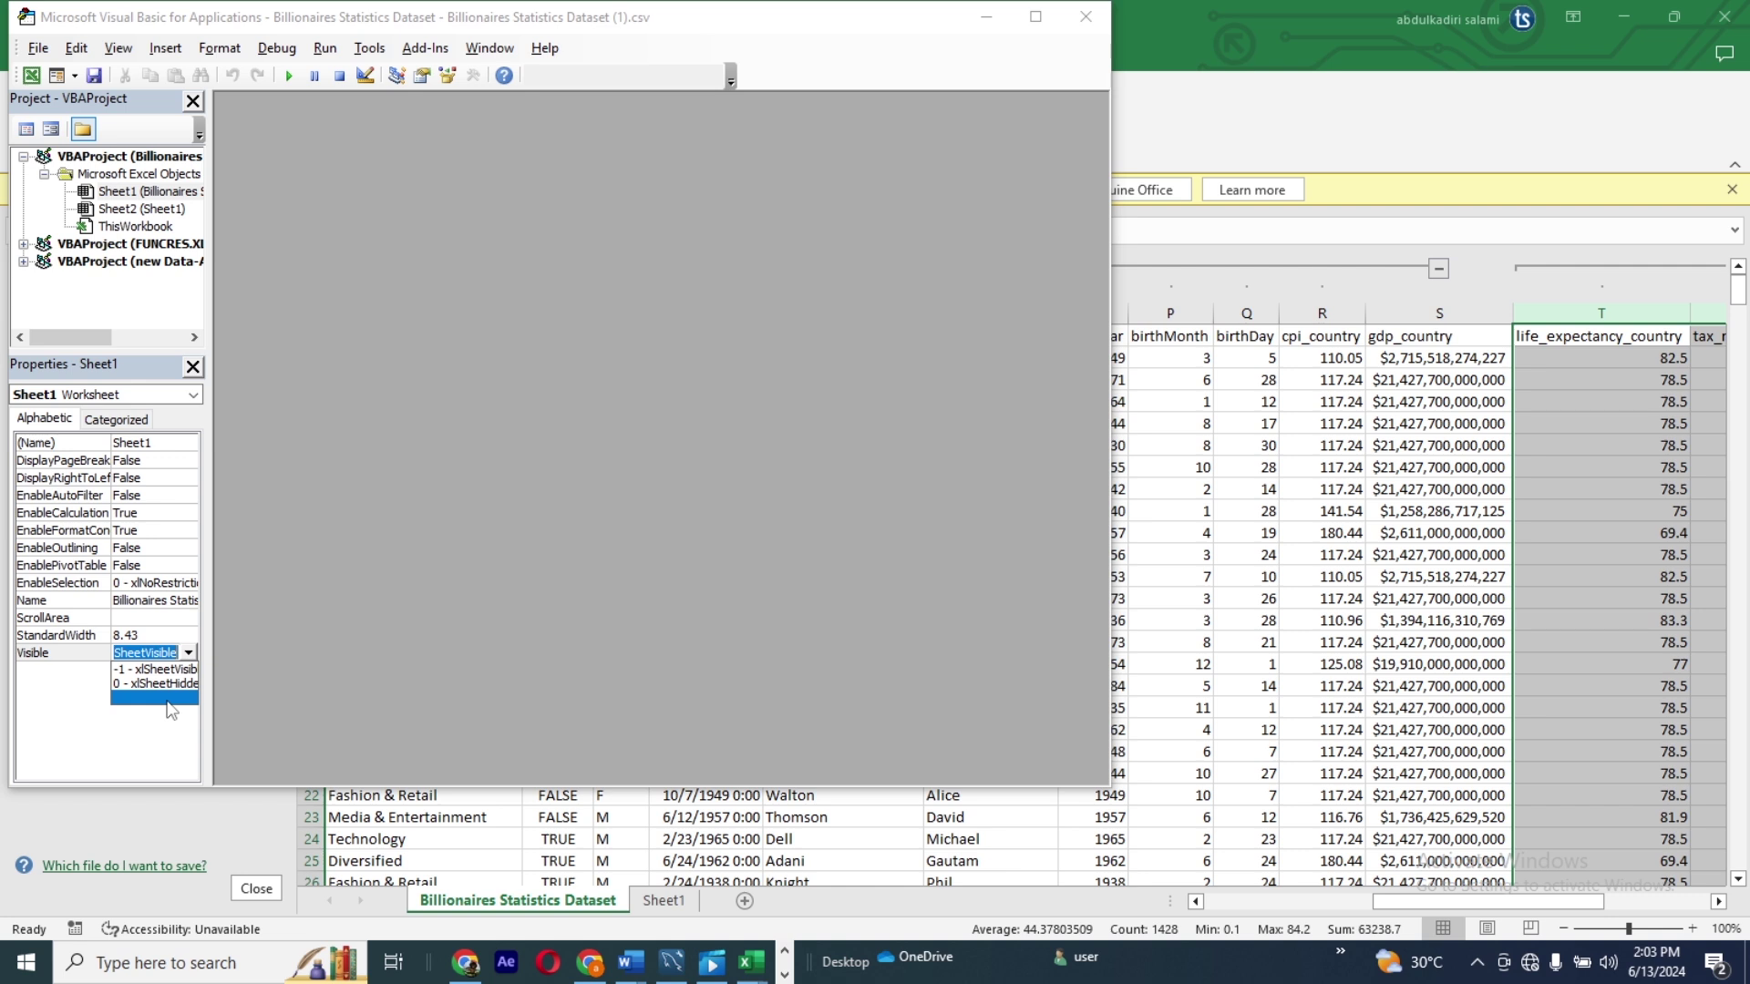
click(170, 700)
key(alt+F11)
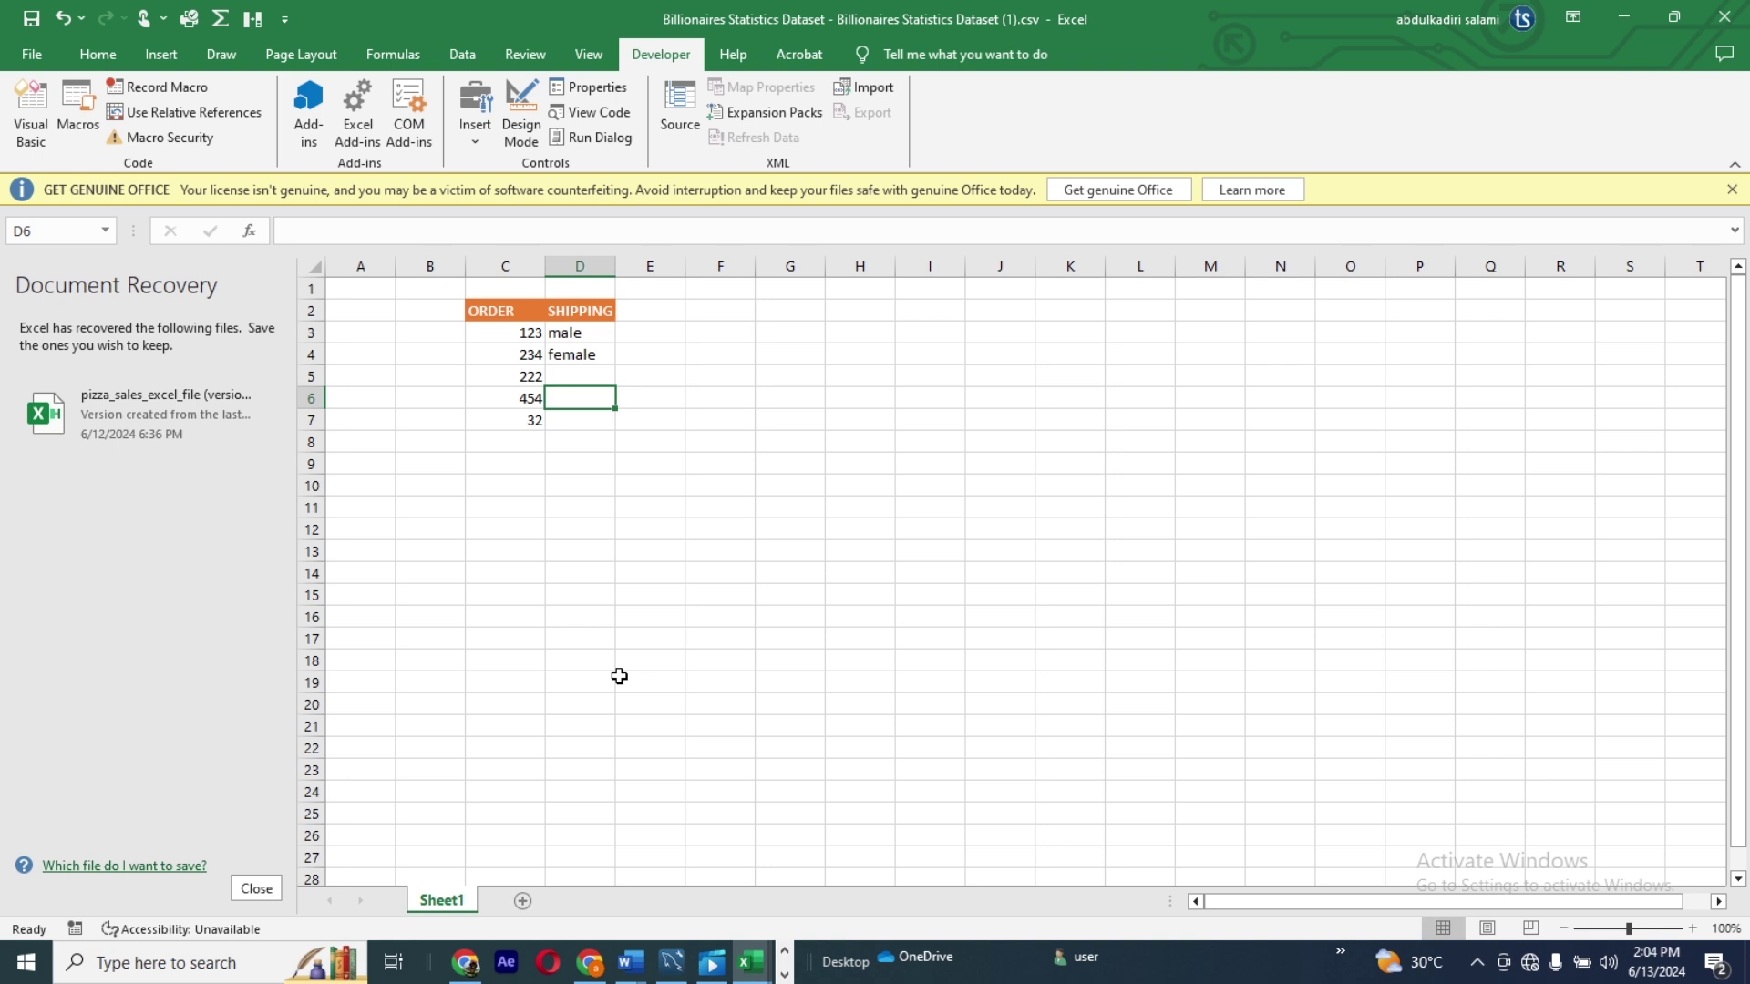
key(alt+F11)
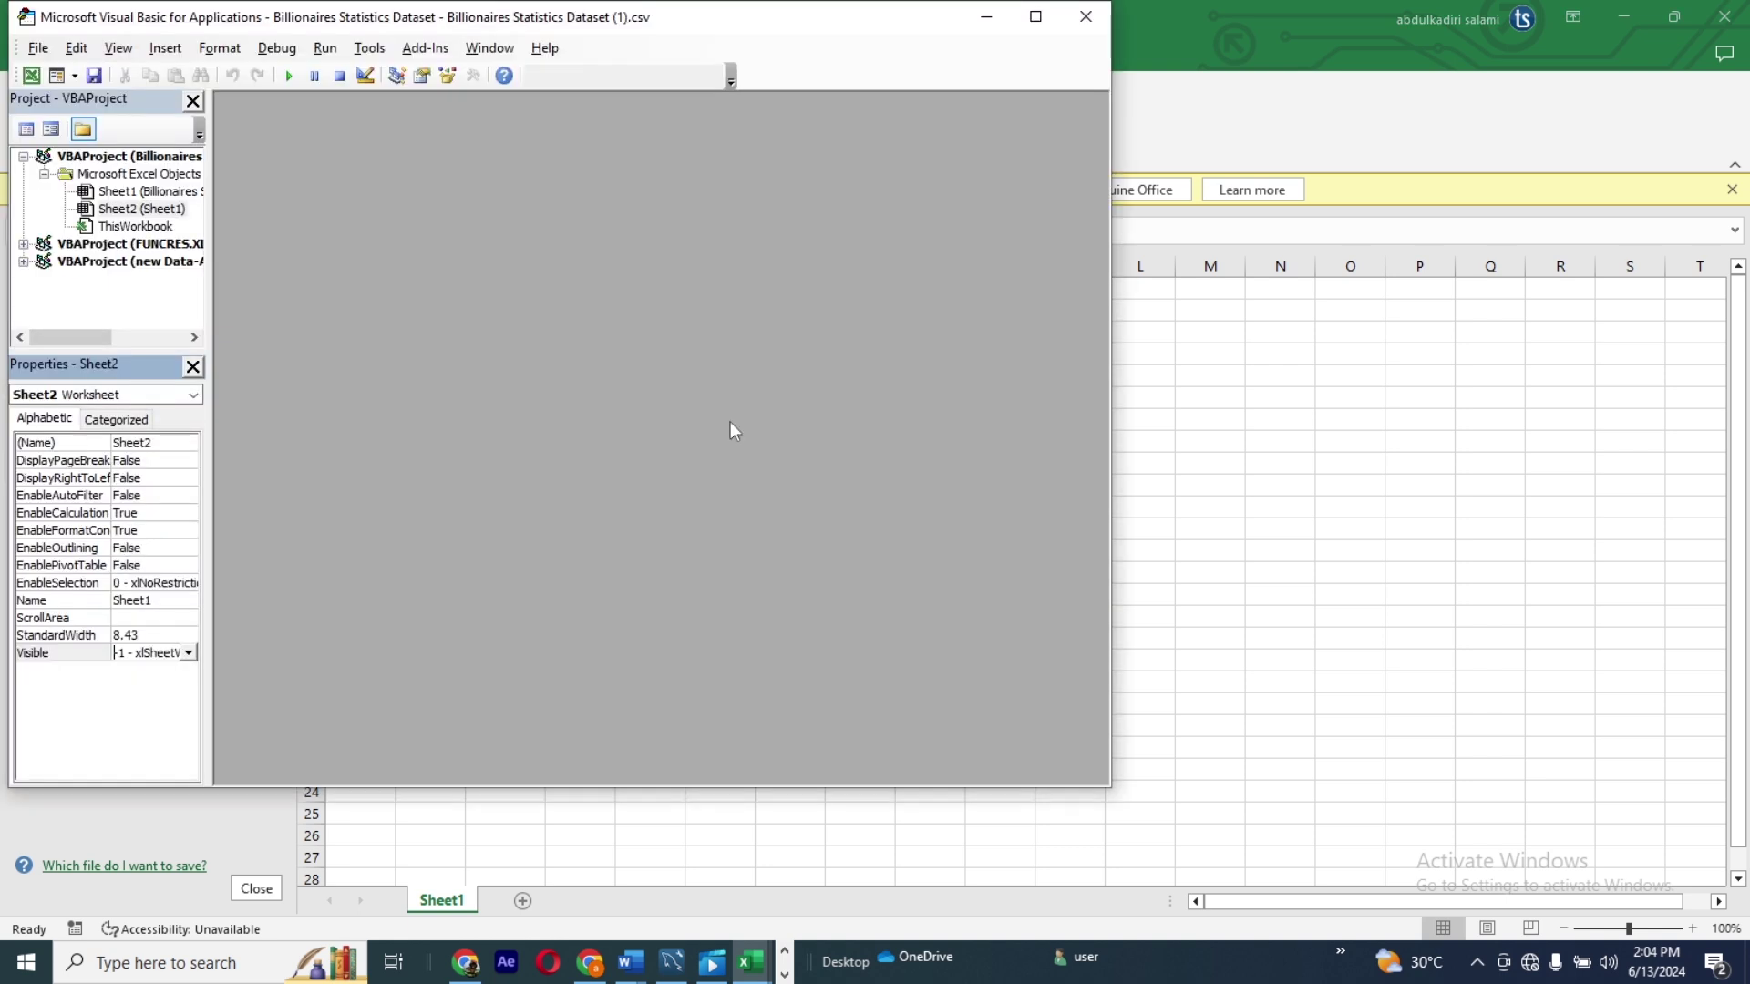
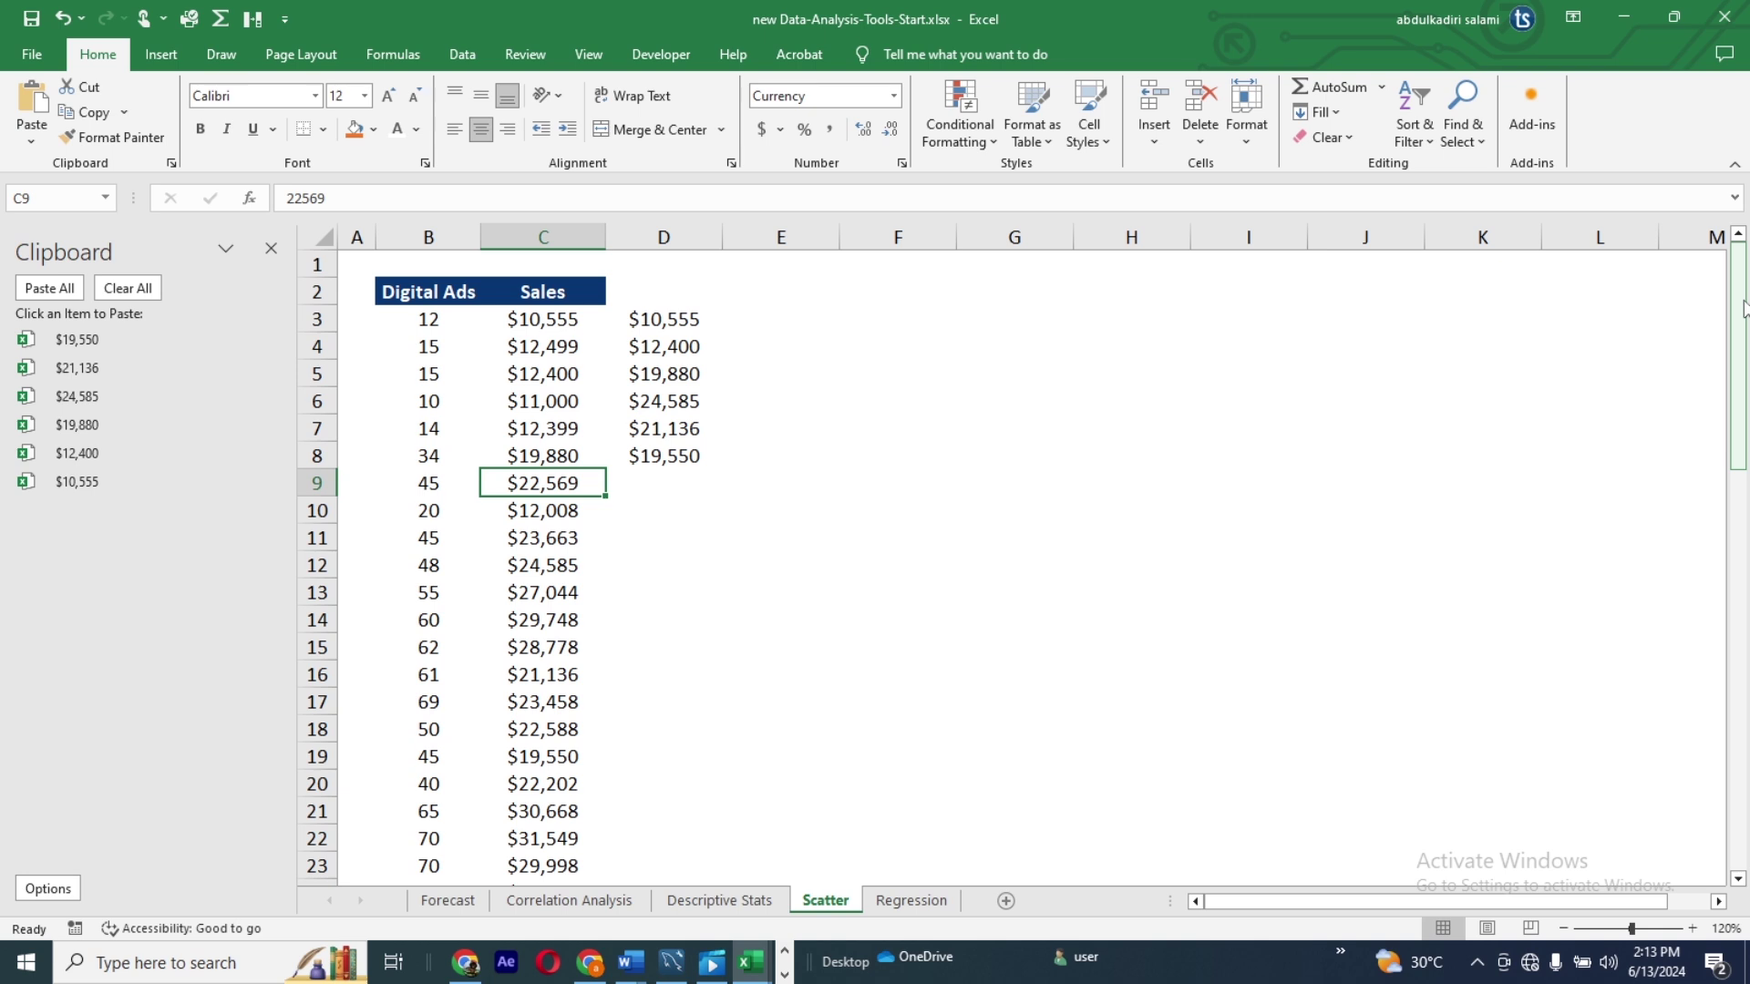
Step: Find and select the last Digital Ads value in cell B33 of the Scatter sheet, and return to the table's start
drag(1744, 307, 1746, 509)
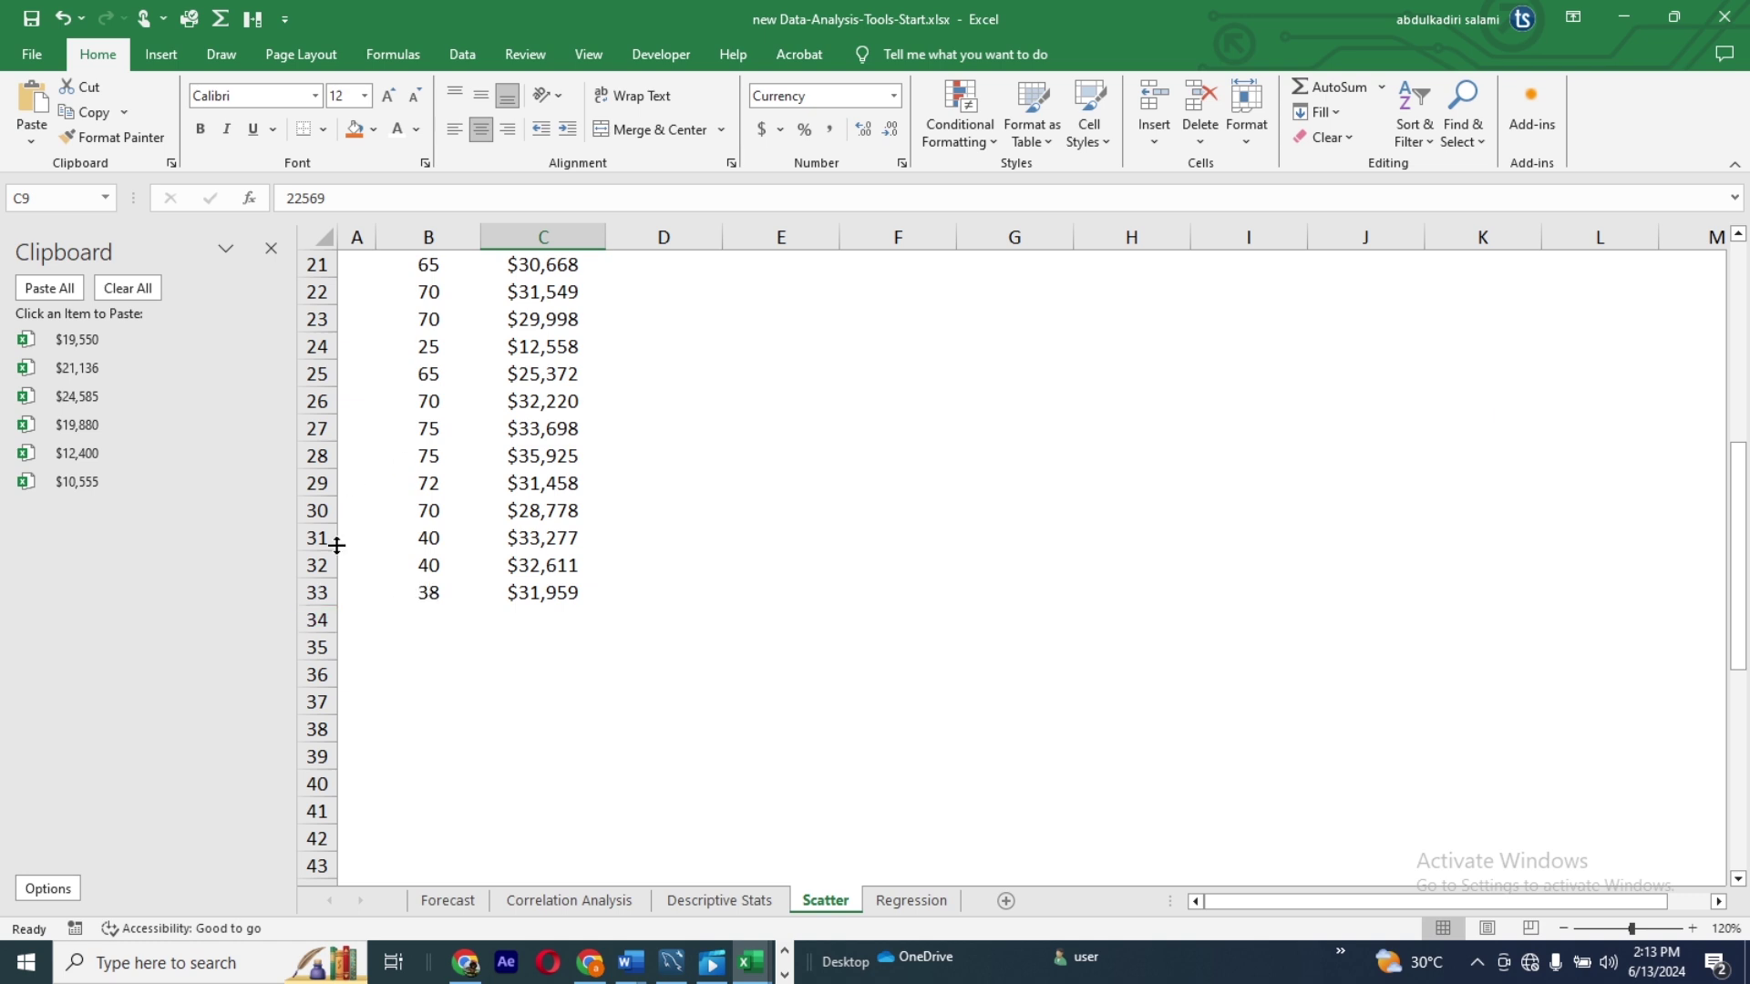
click(417, 597)
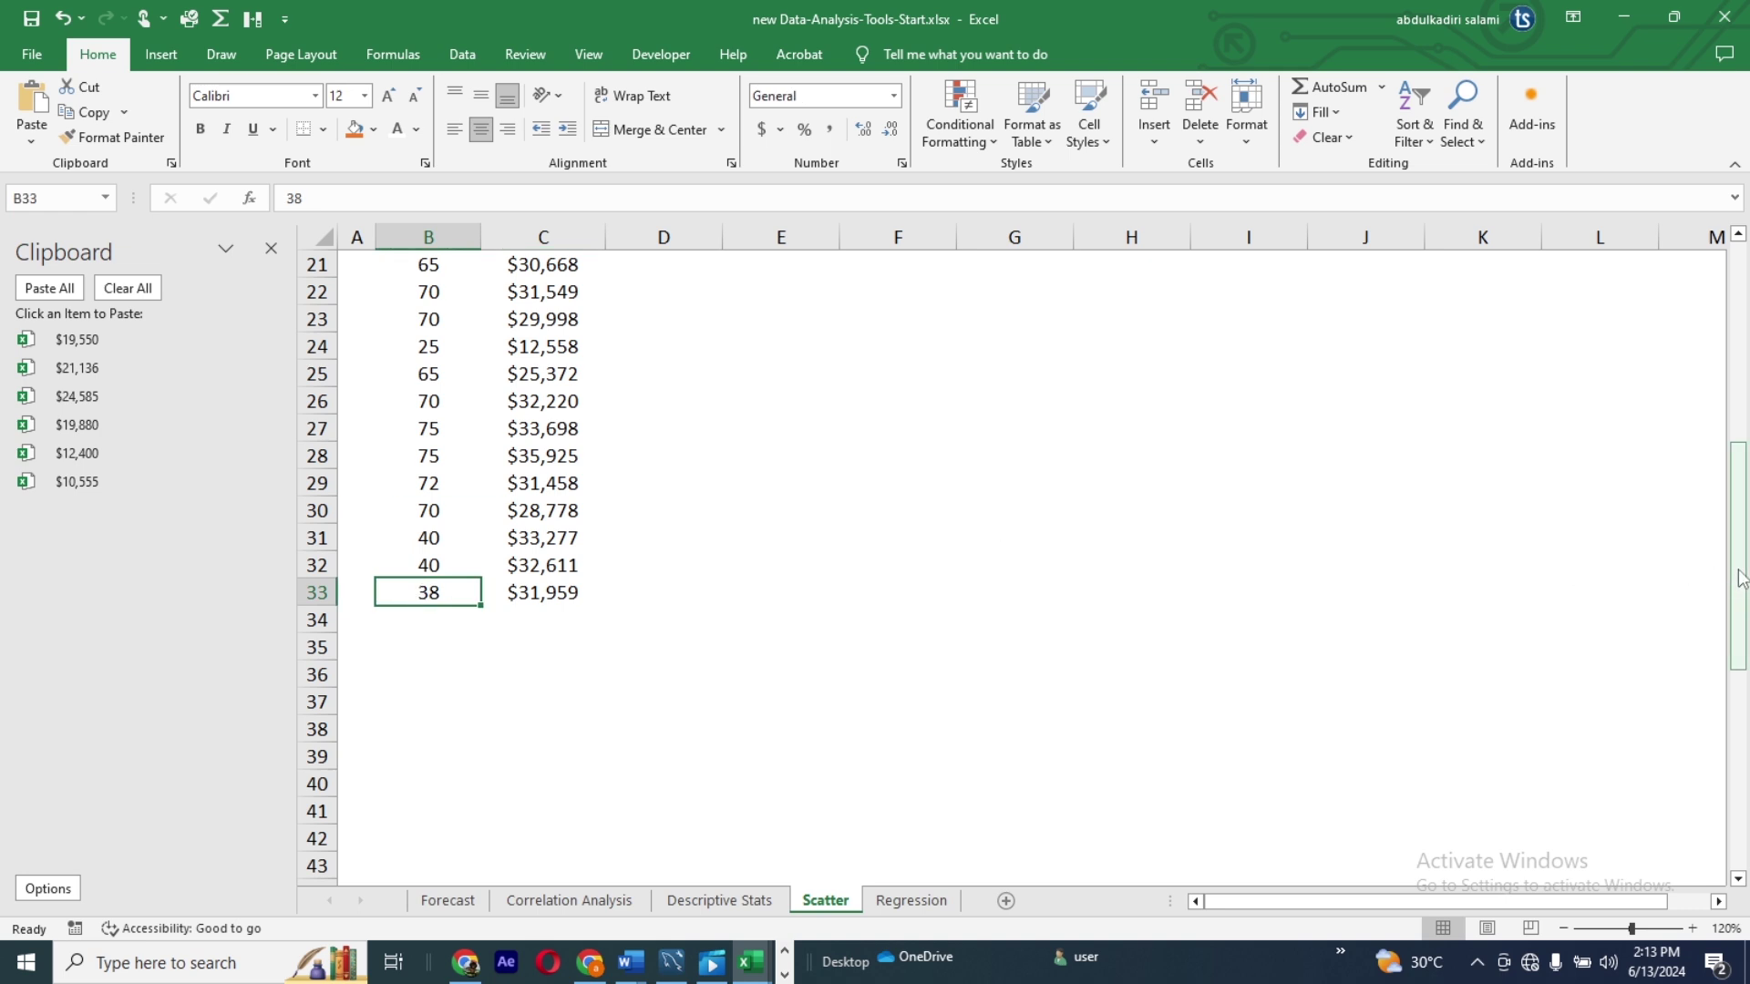
drag(1741, 579, 1741, 378)
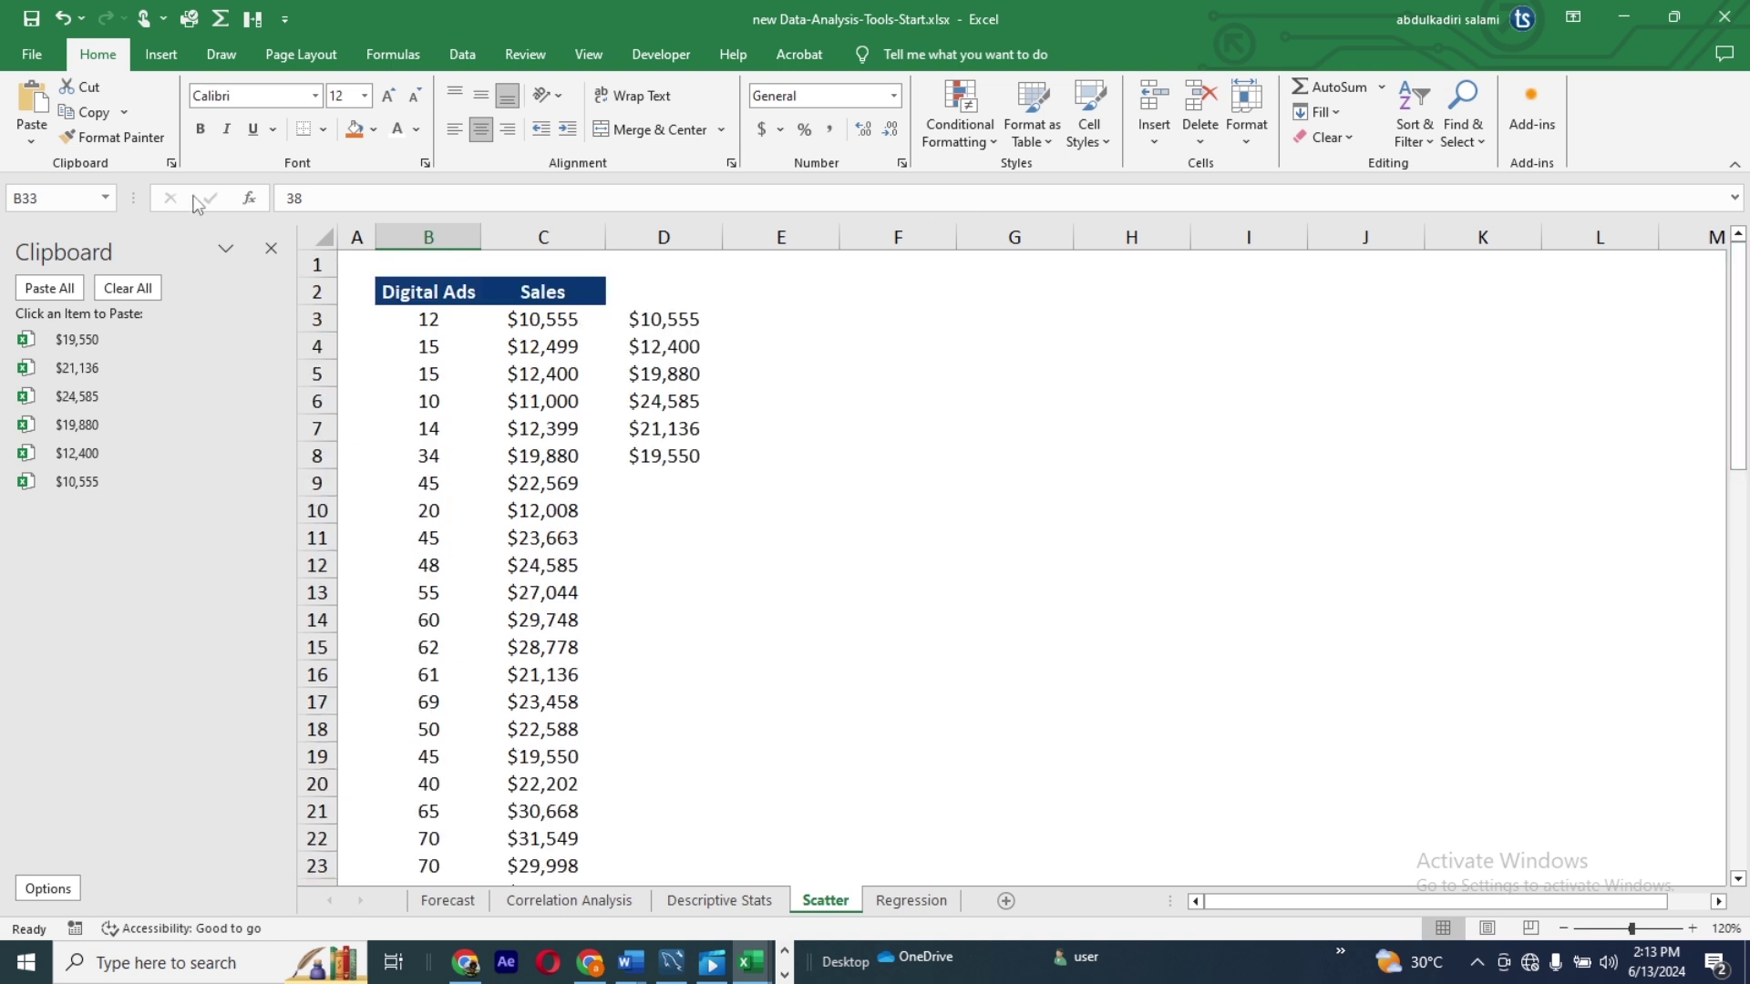
Step: Jump directly to cells B23, B33 and B1 in turn by entering their cell references
click(56, 197)
drag(55, 197, 13, 199)
text(b23)
key(Return)
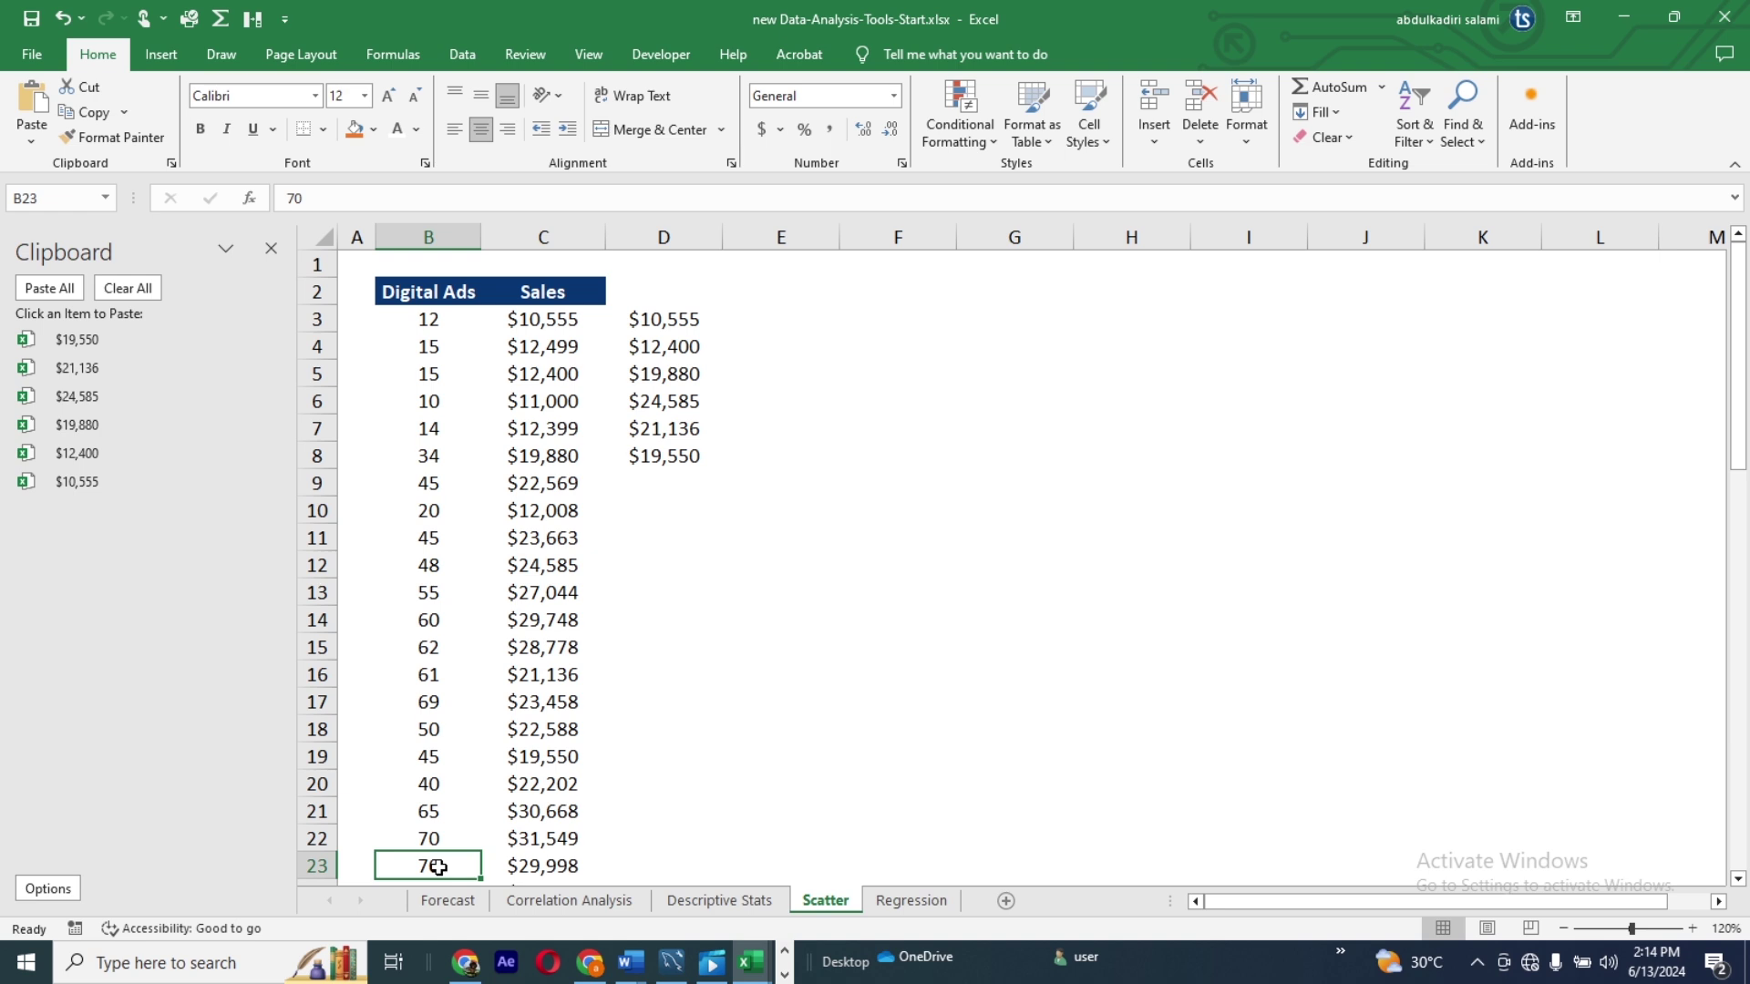
click(63, 196)
text(b33)
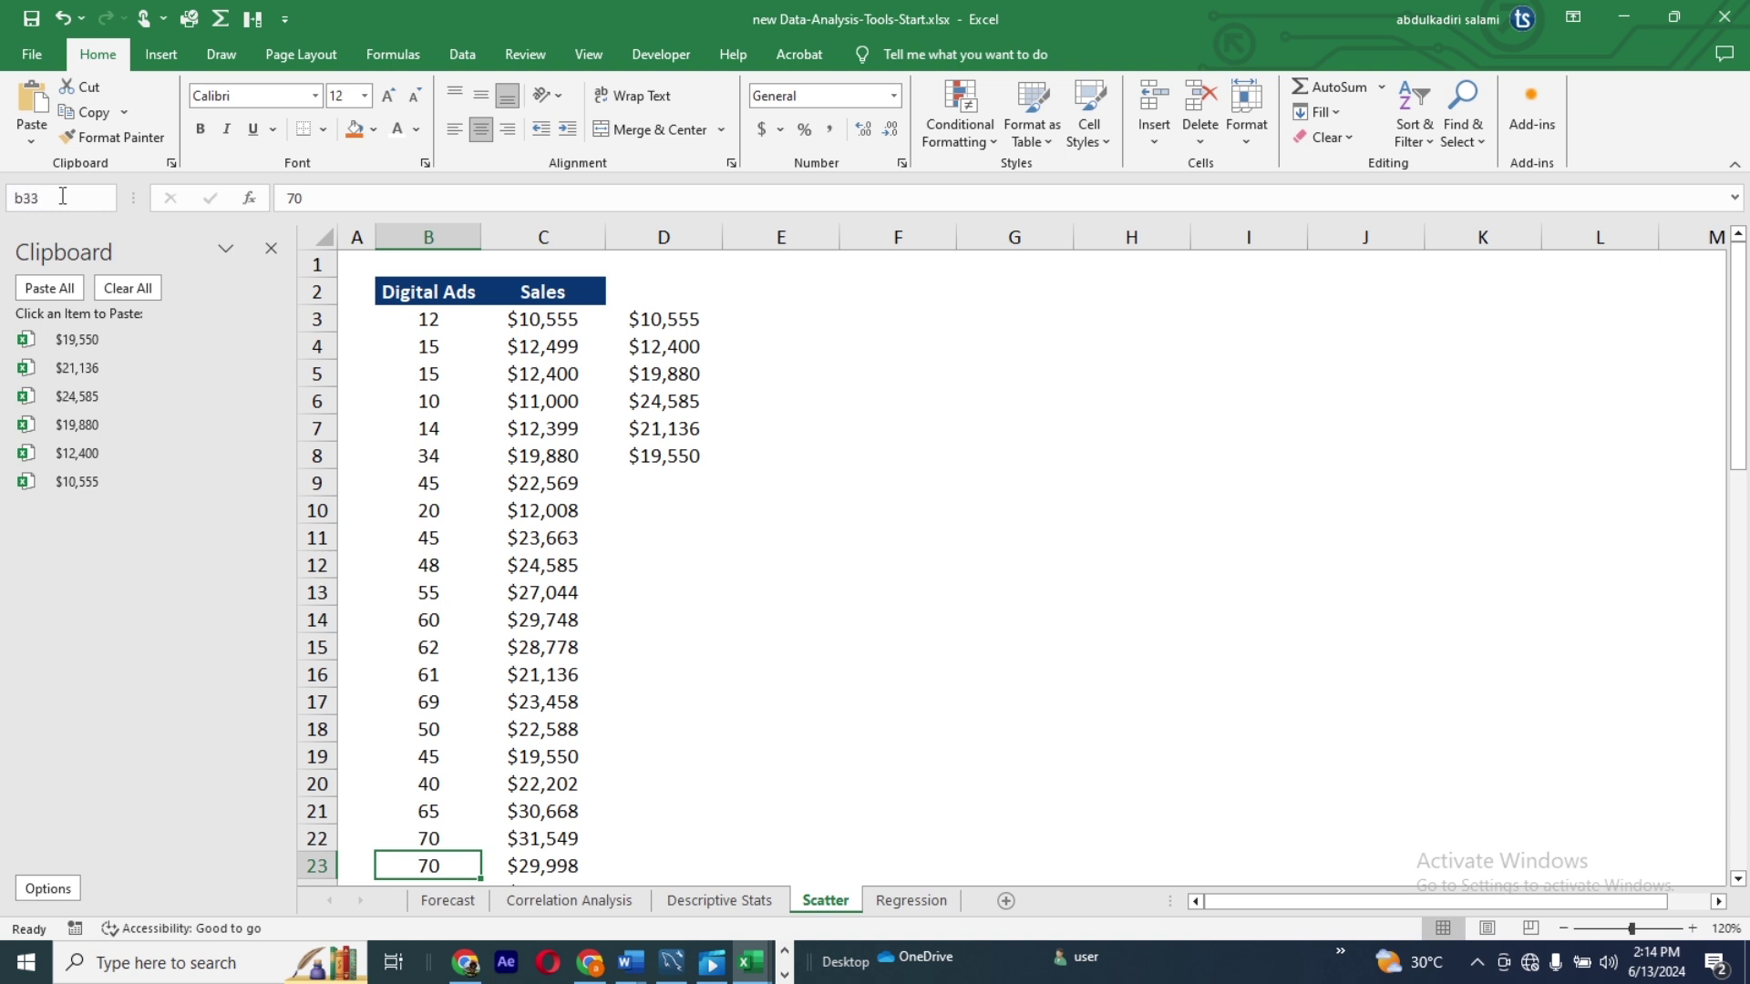
key(Return)
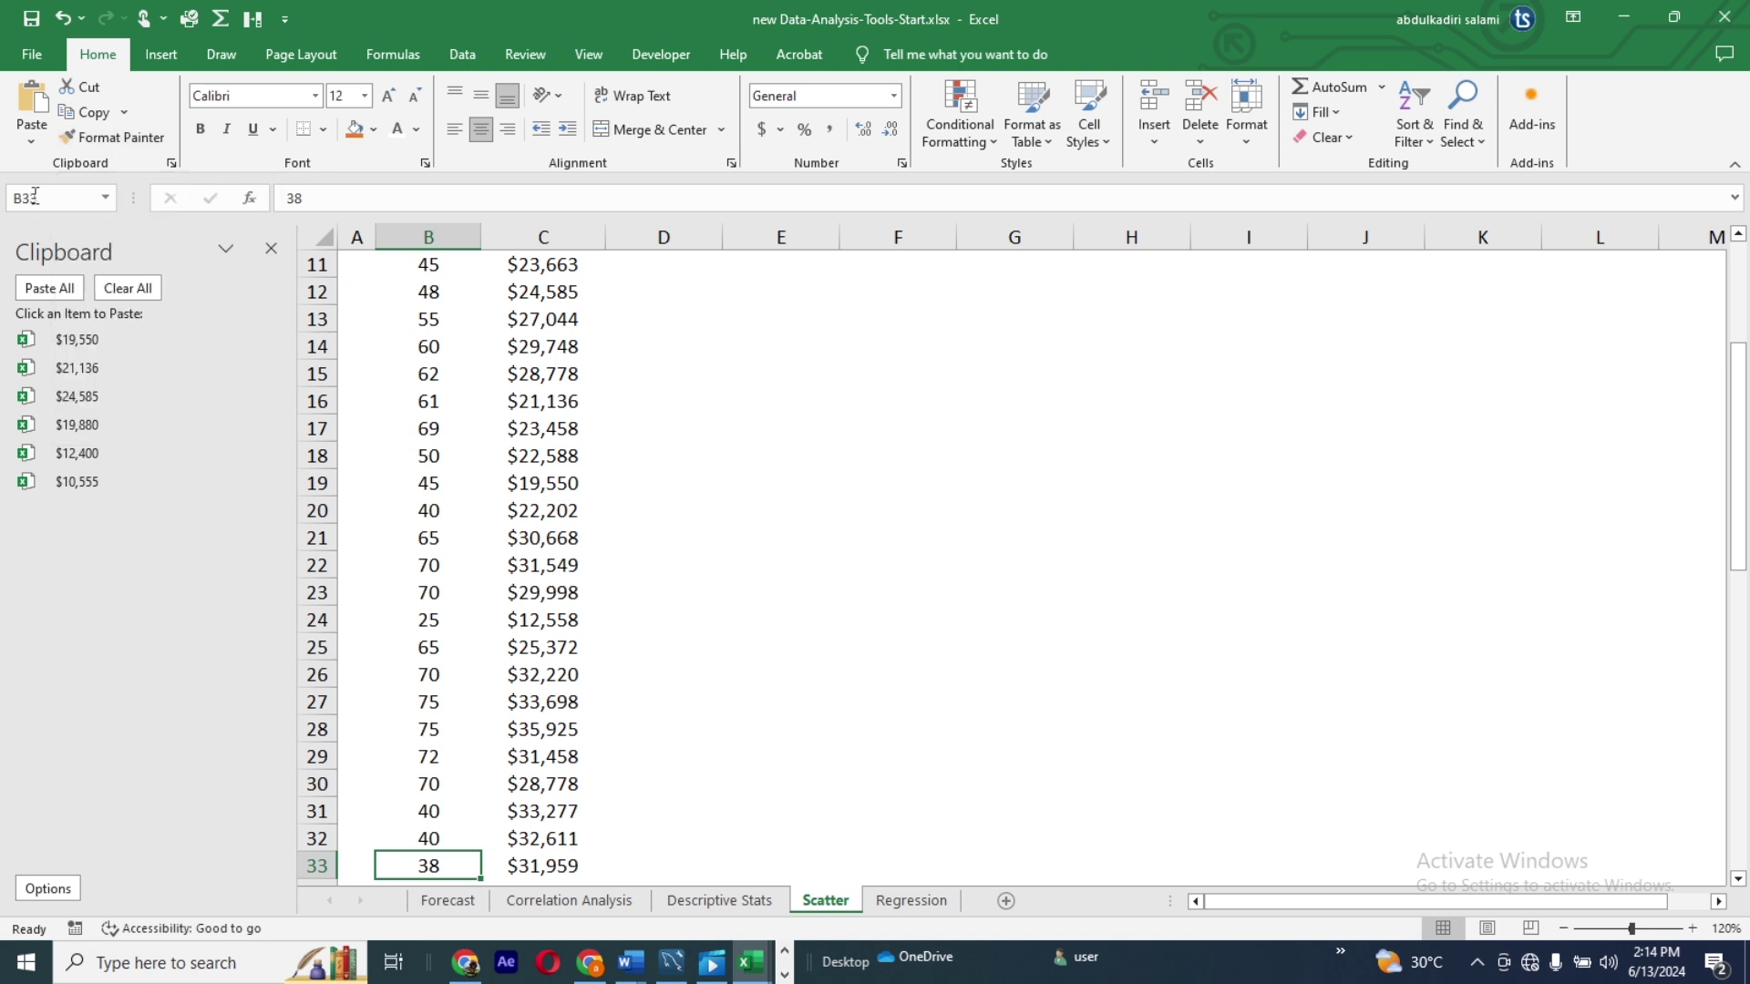
click(60, 195)
text(b1)
key(Return)
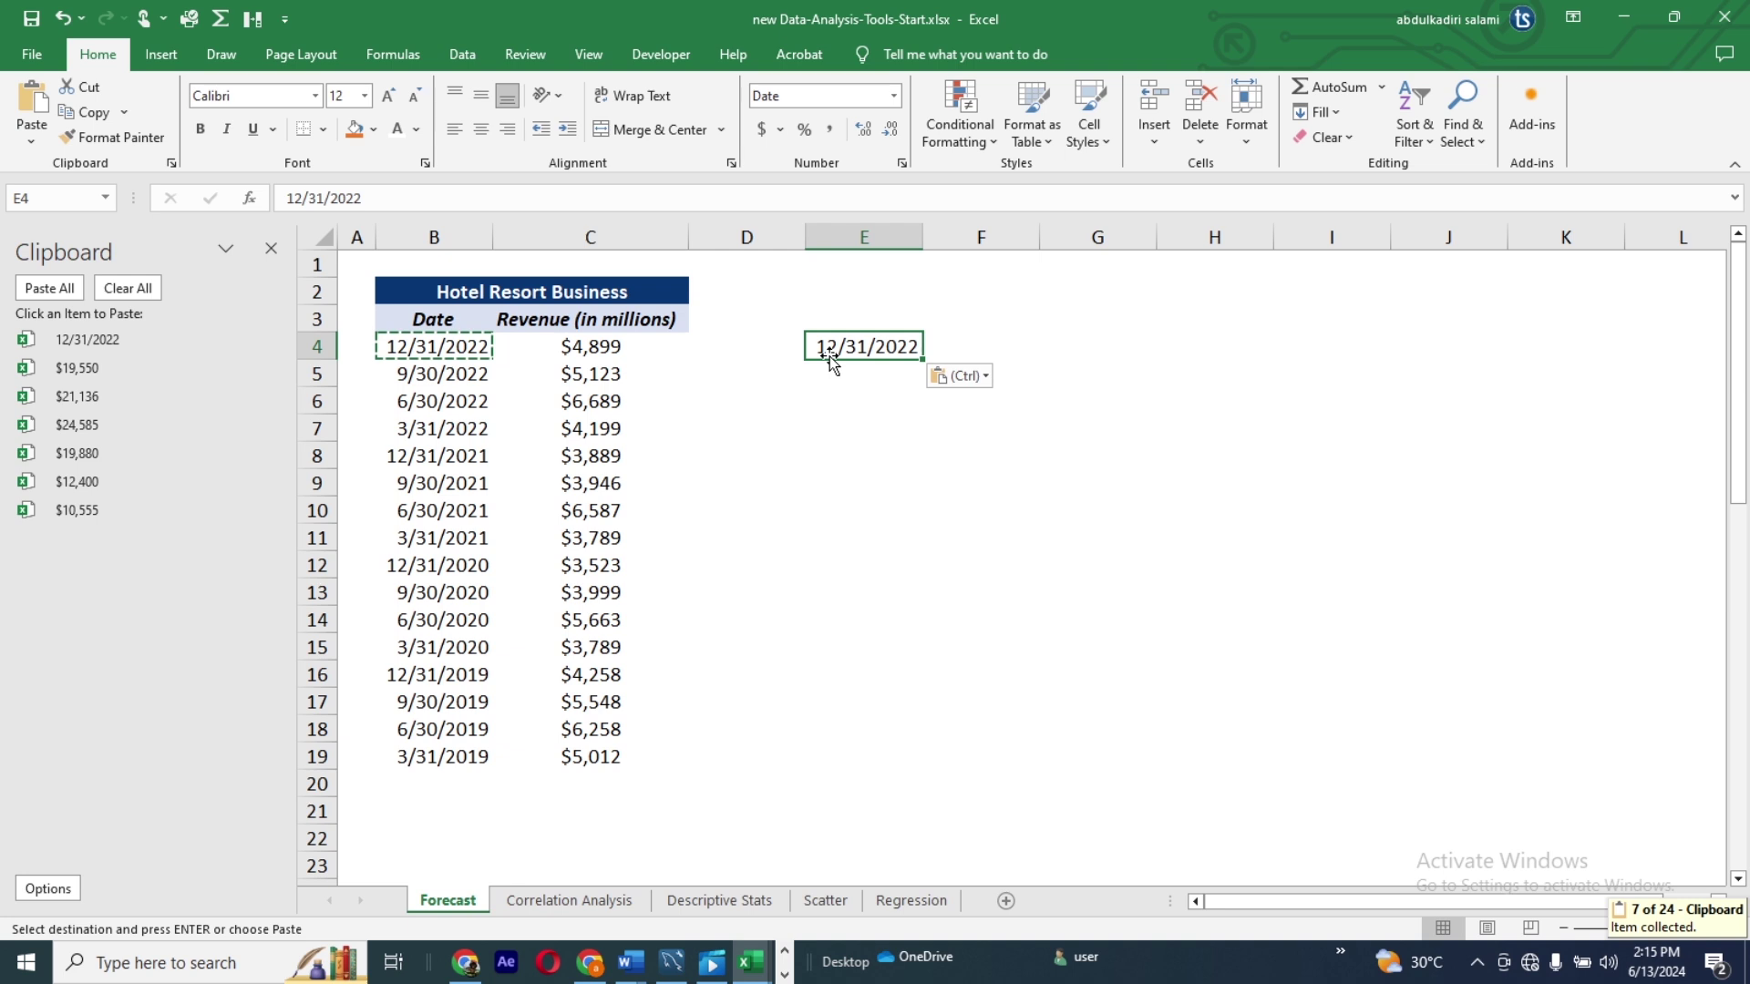
Step: Enter 1 in cell D4 of the Forecast sheet
click(727, 363)
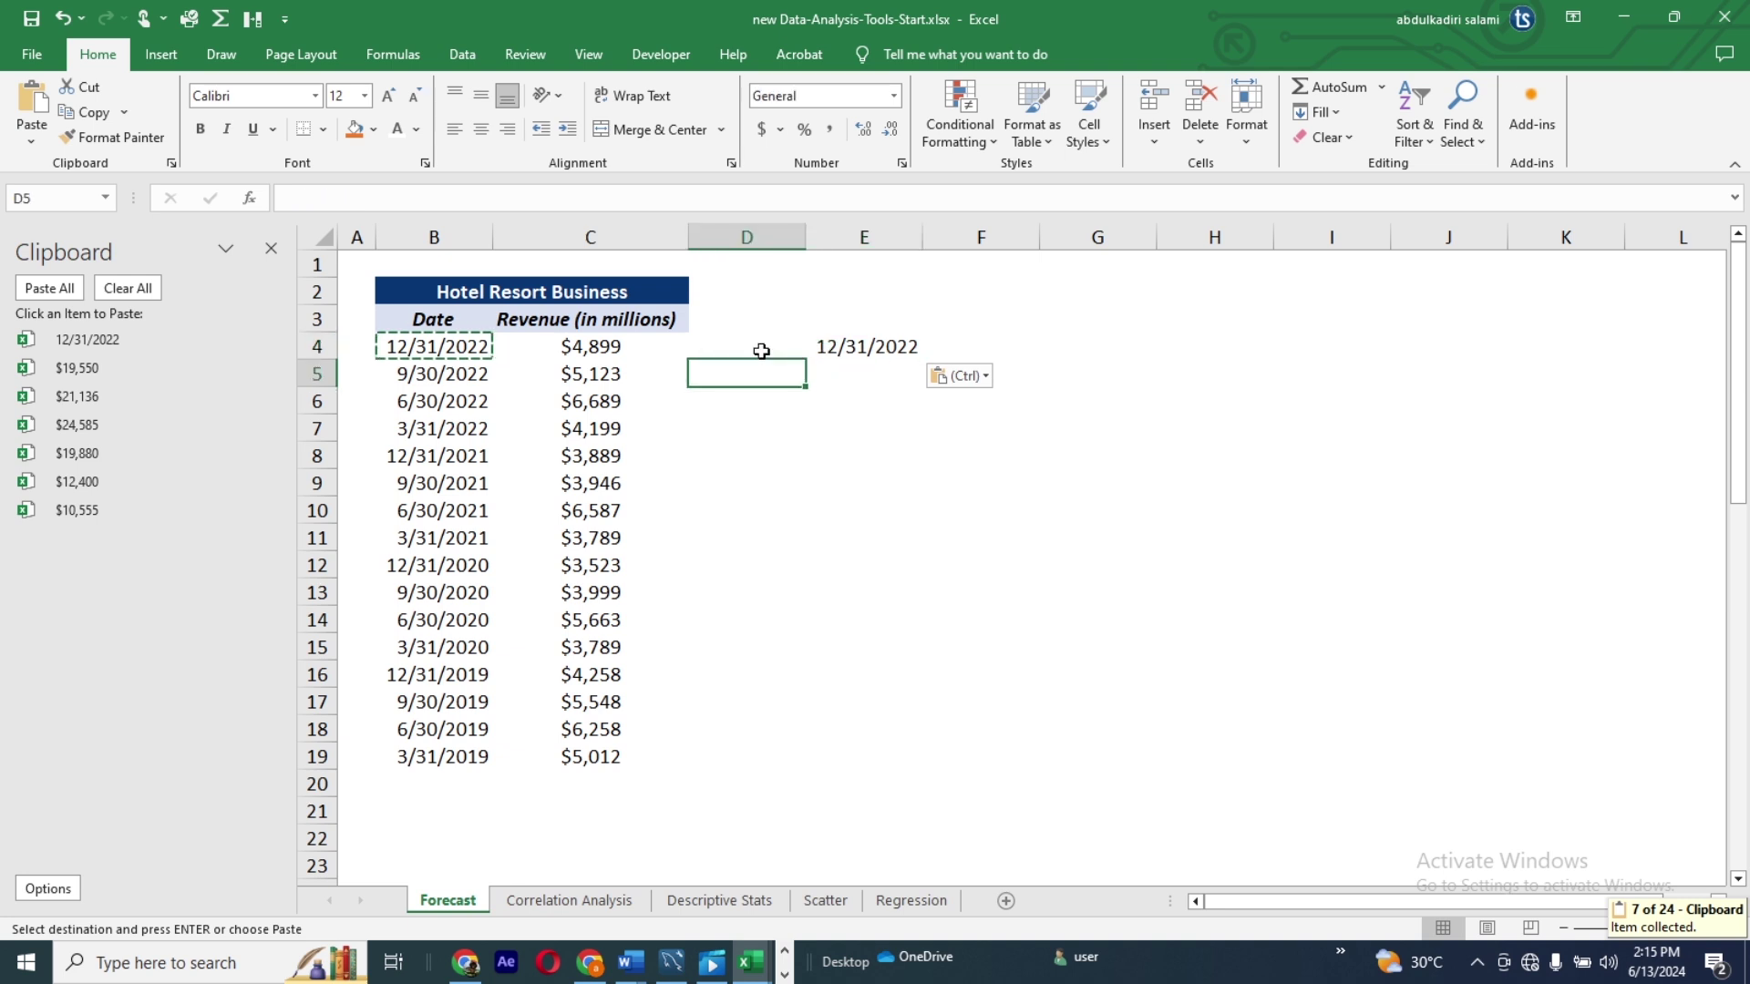
click(764, 347)
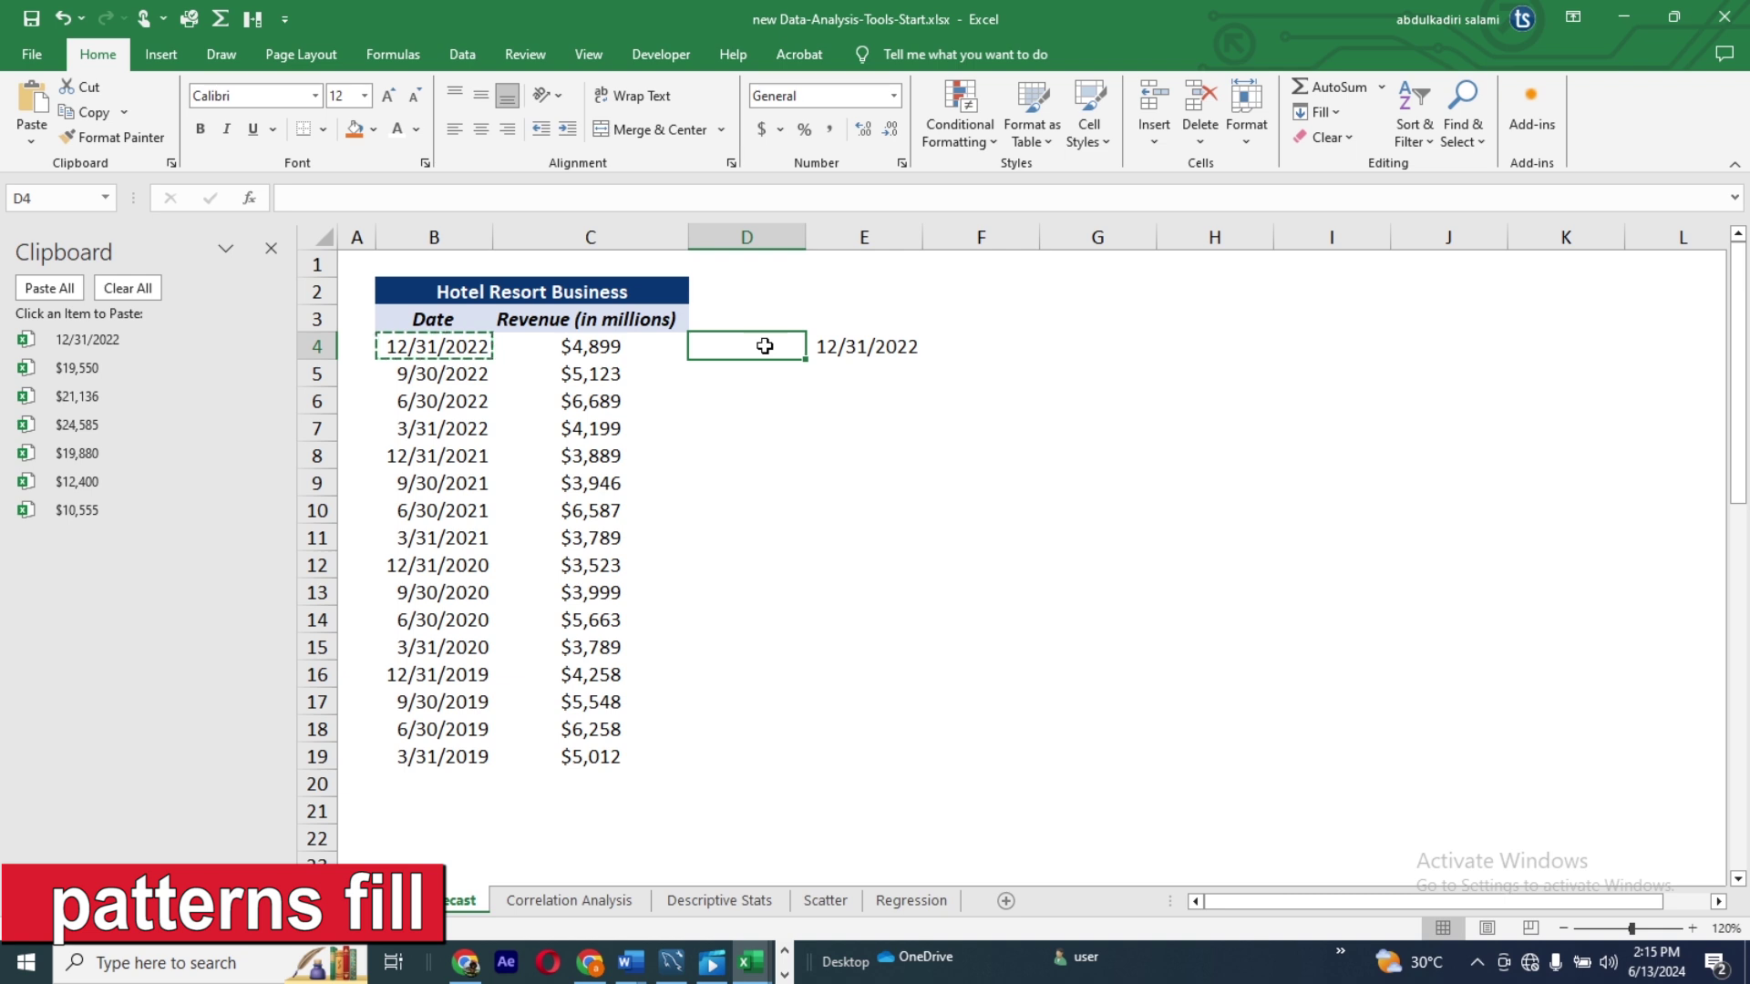
double_click(765, 346)
text(1)
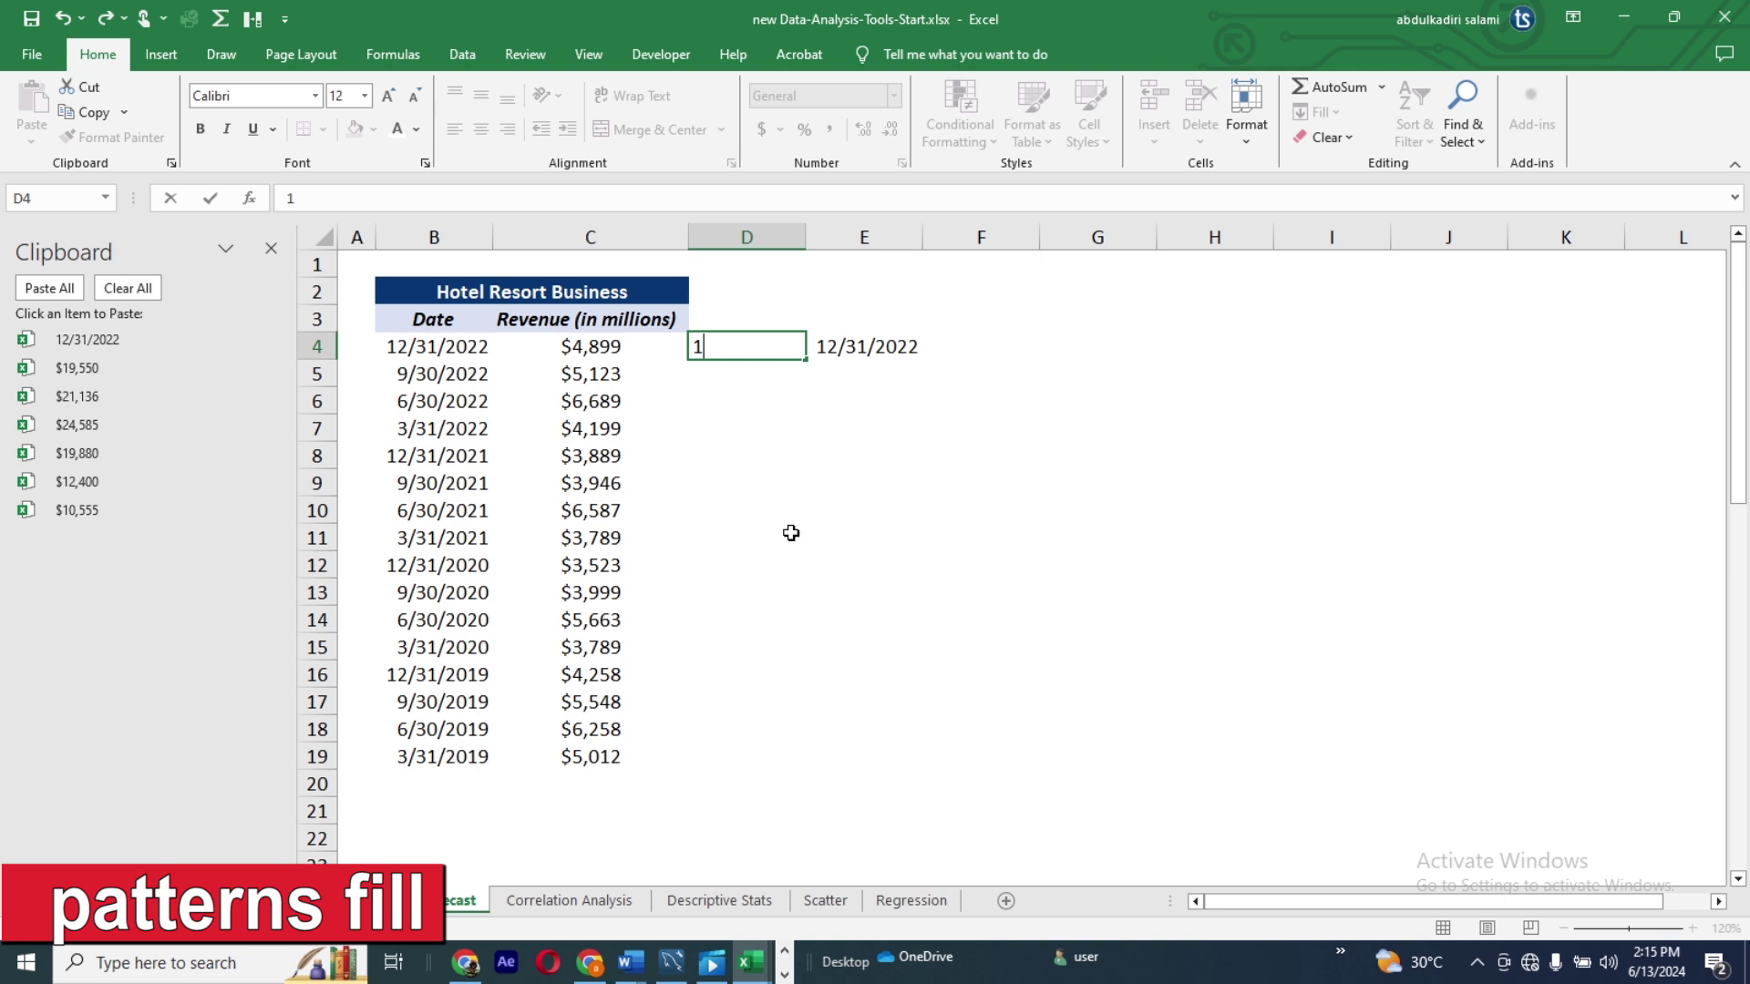
Step: Try a plain fill from D4 down to D12, undo it, and fill D4:D11 with the Fill Series option instead
drag(806, 360, 810, 580)
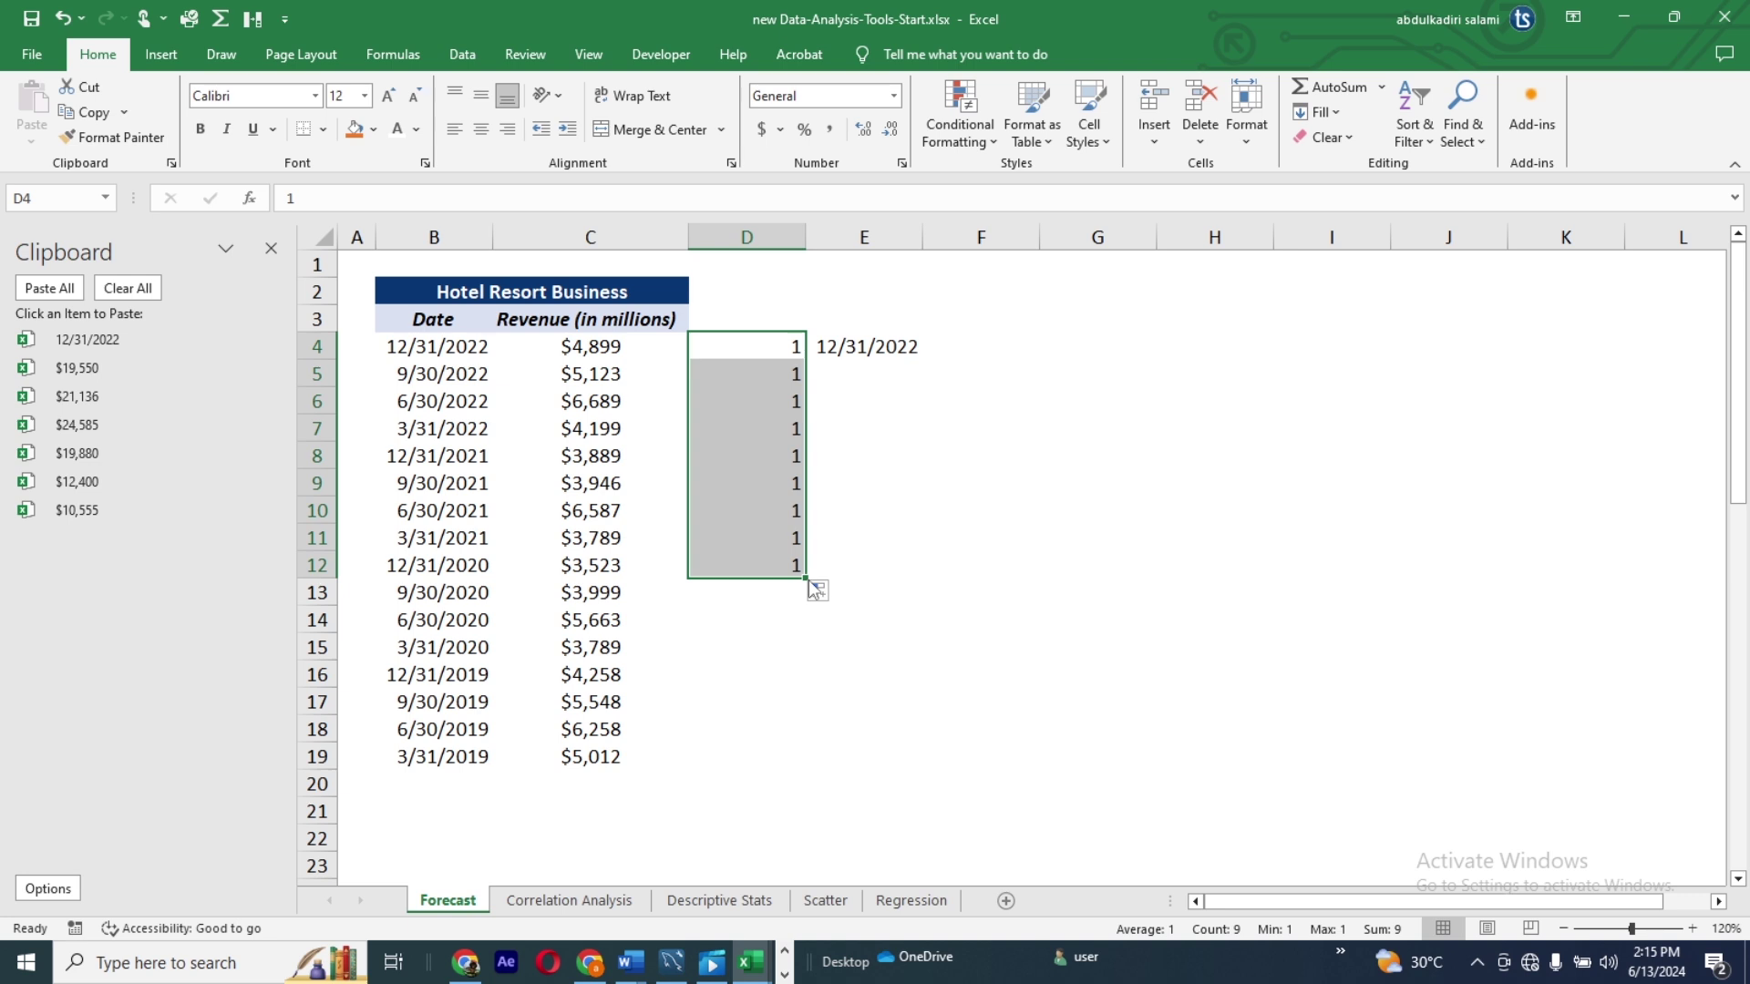
key(ctrl+z)
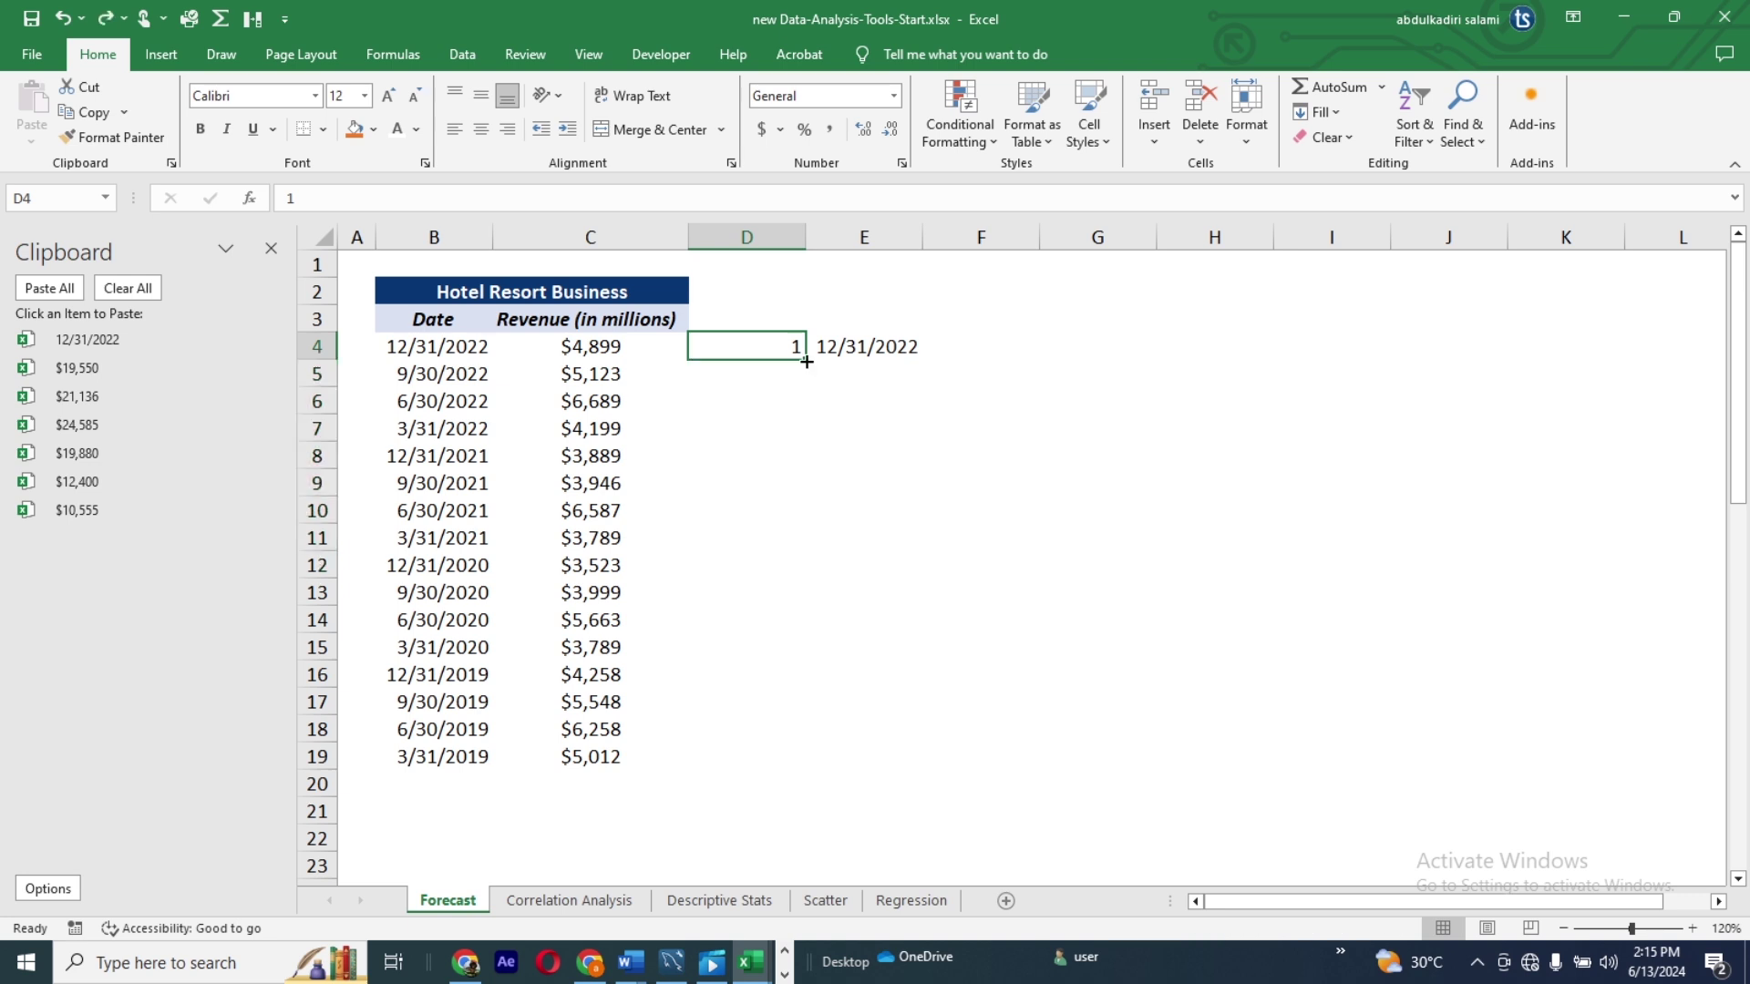
drag(806, 362, 817, 565)
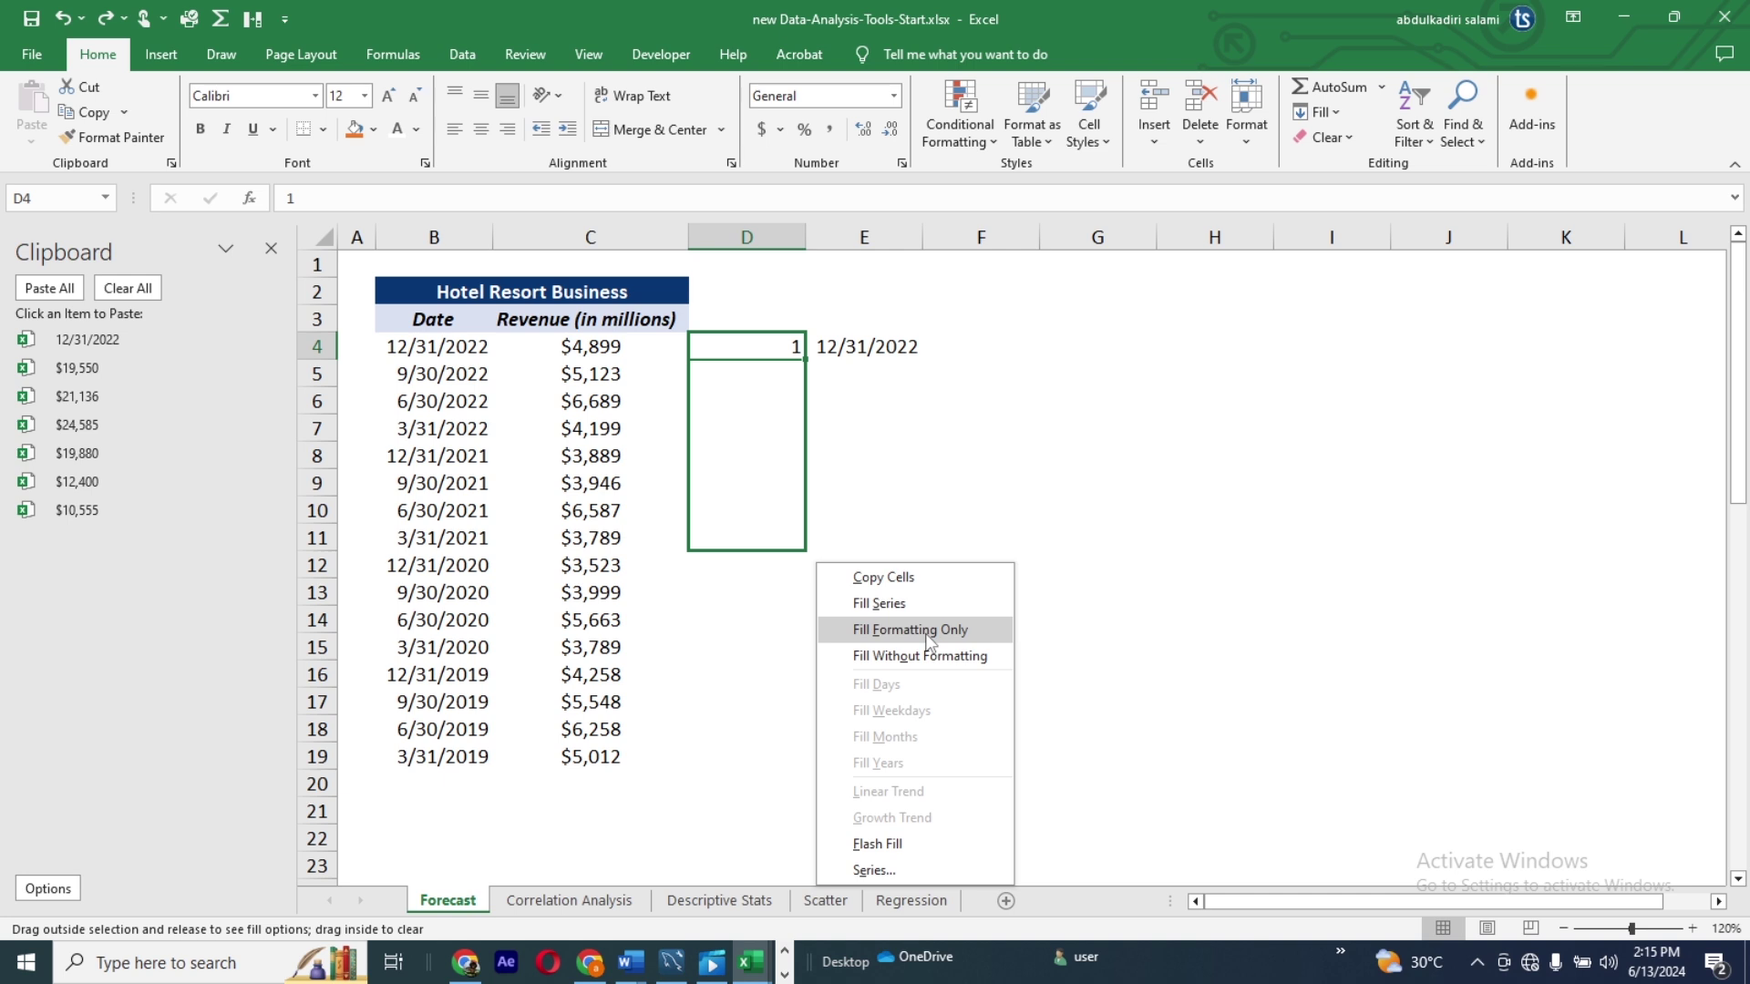
click(899, 603)
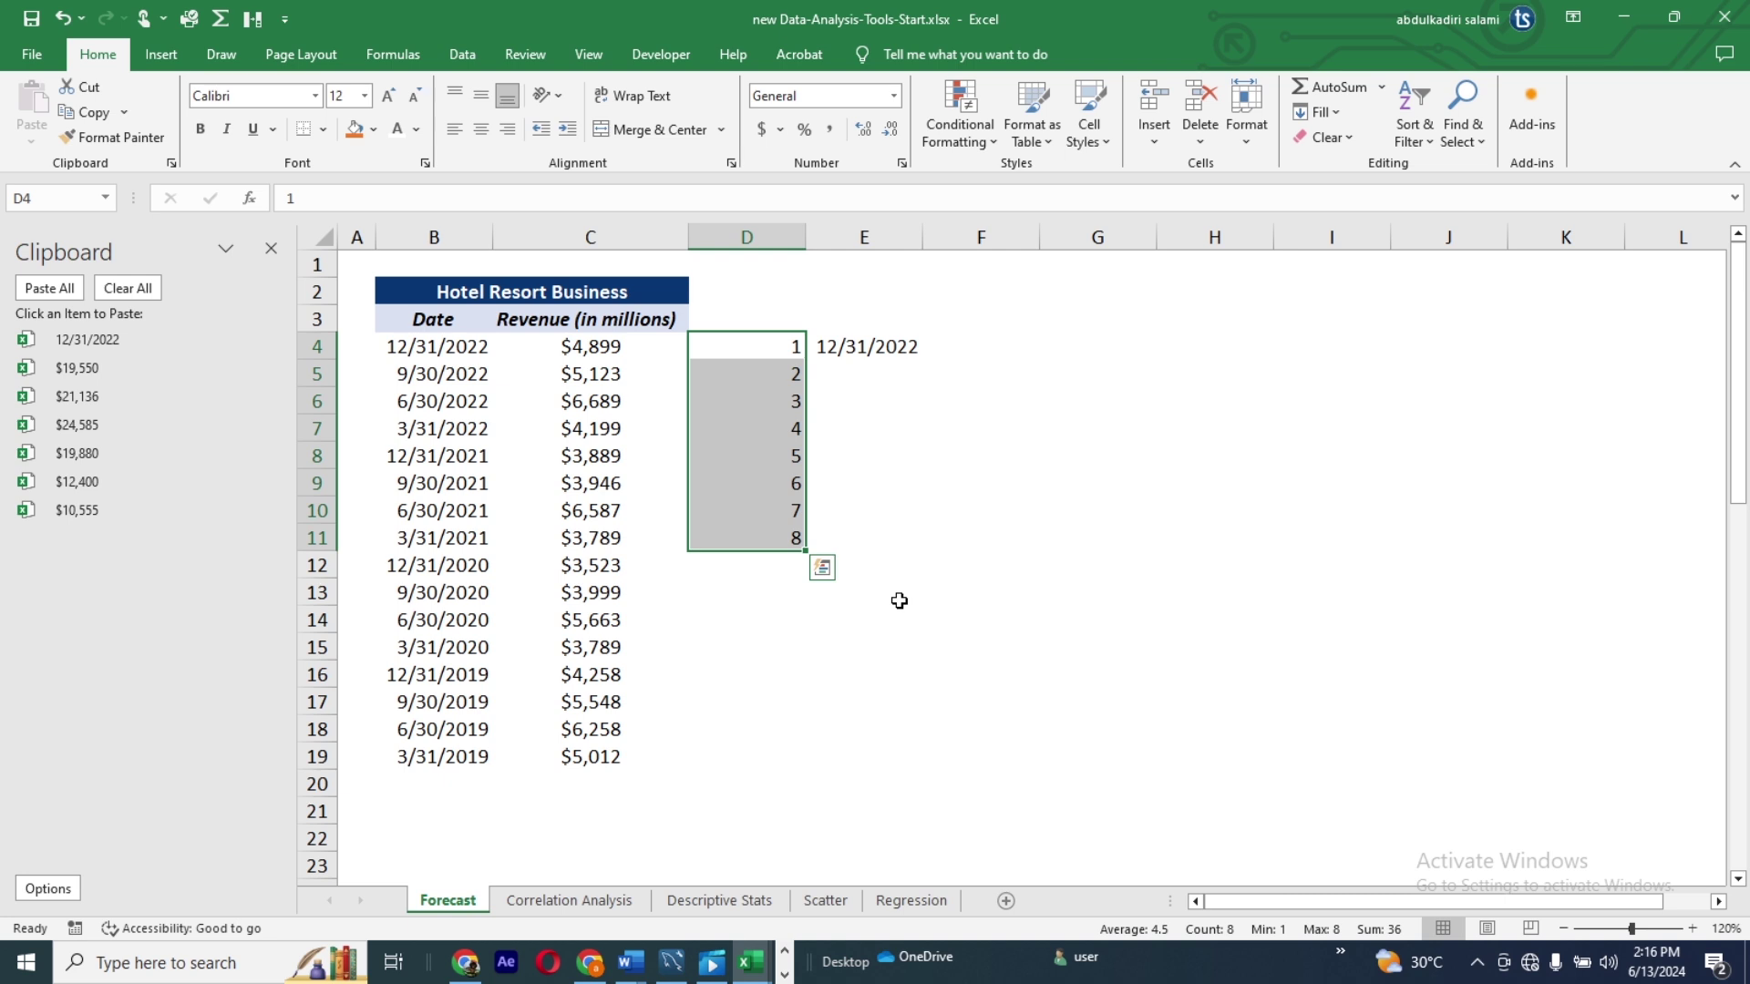
Step: Fill the date in E4 down to E7 with the Fill Years option
click(873, 349)
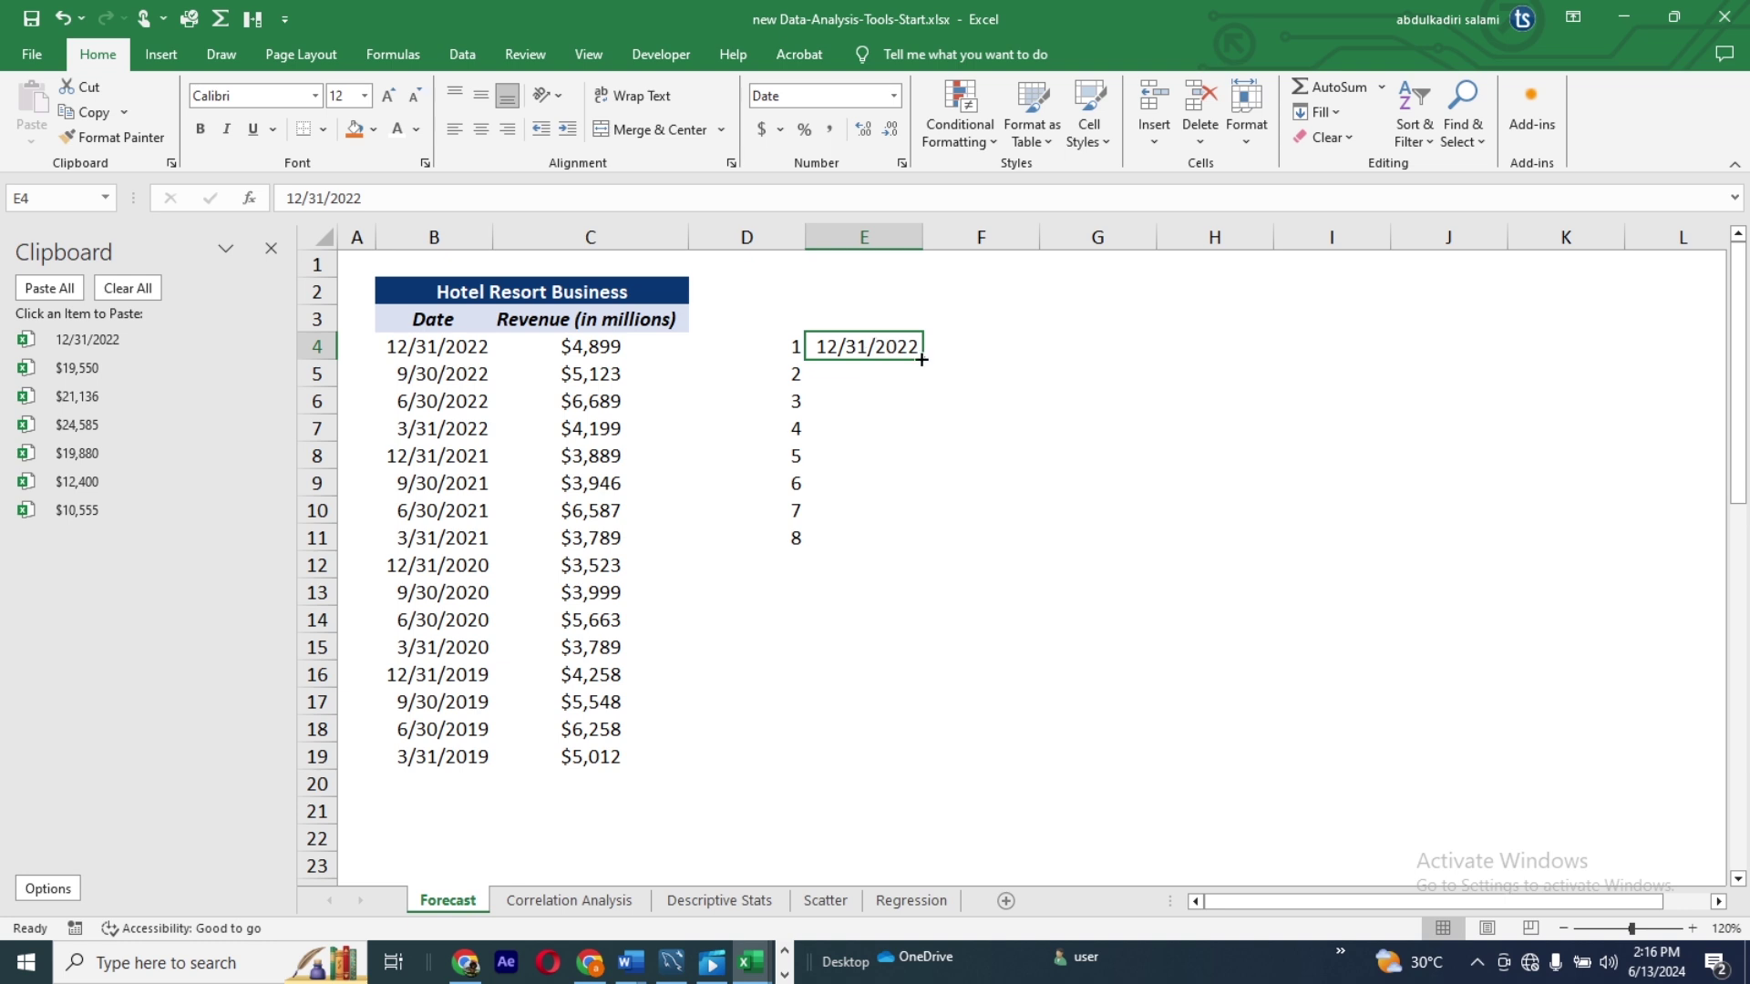
drag(922, 359, 926, 461)
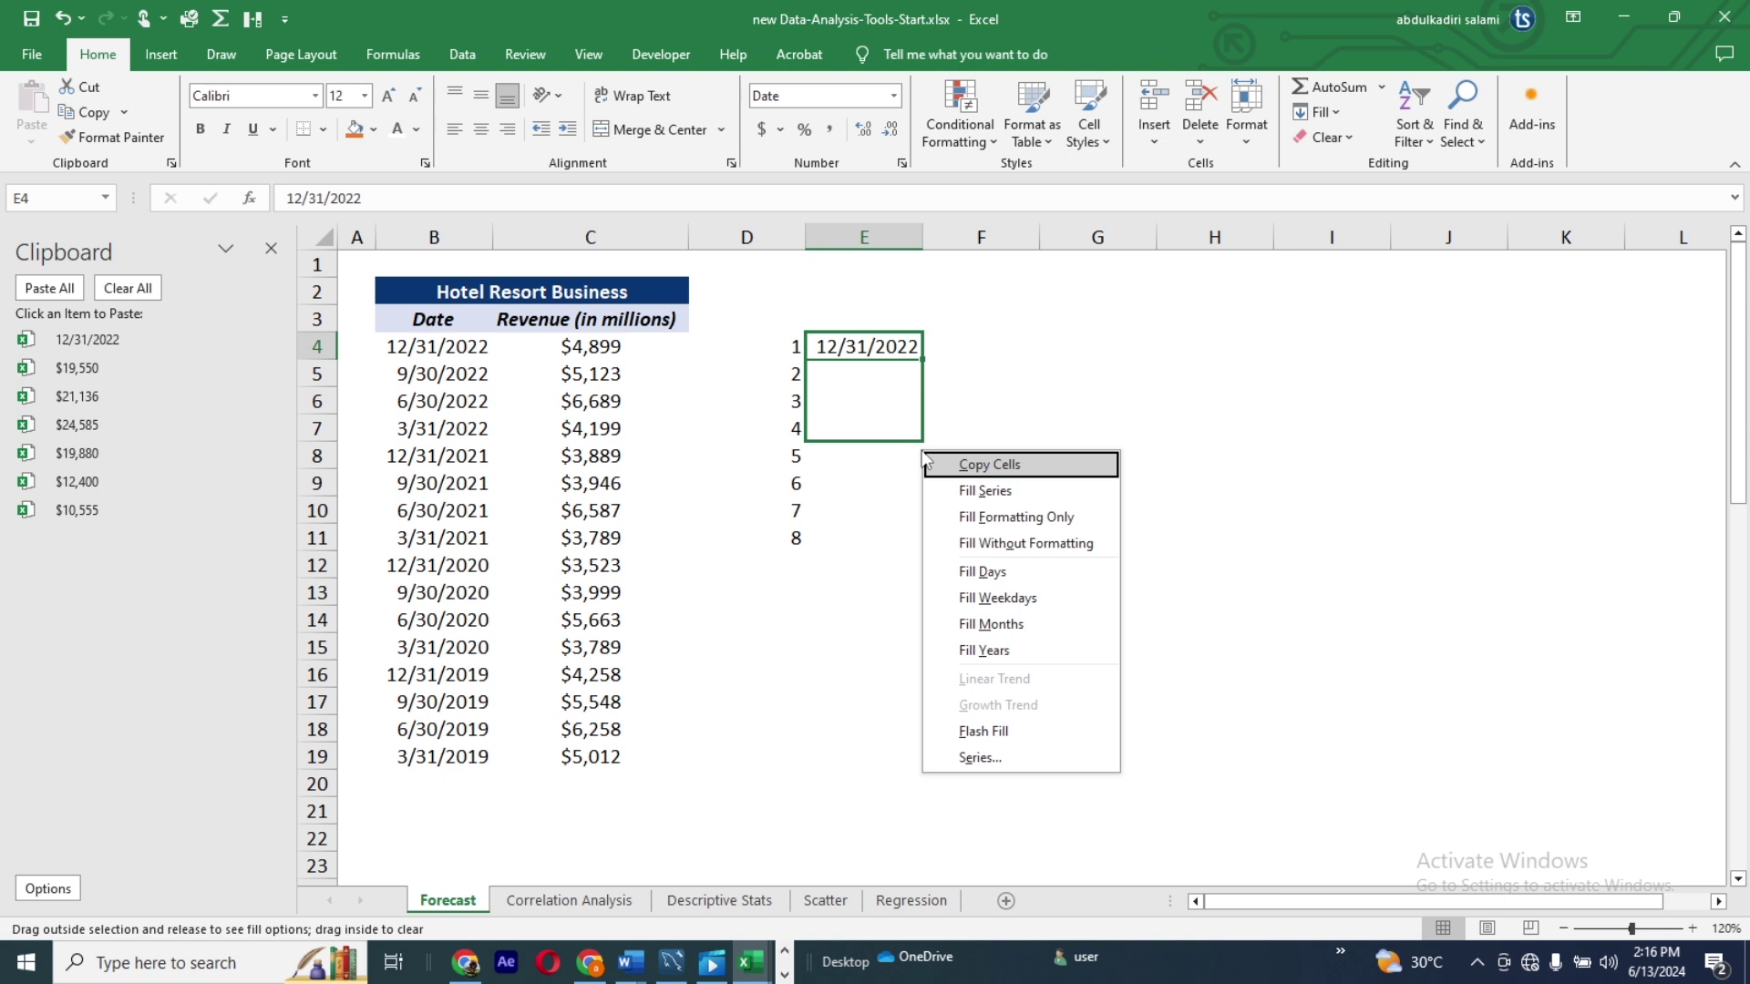
click(995, 652)
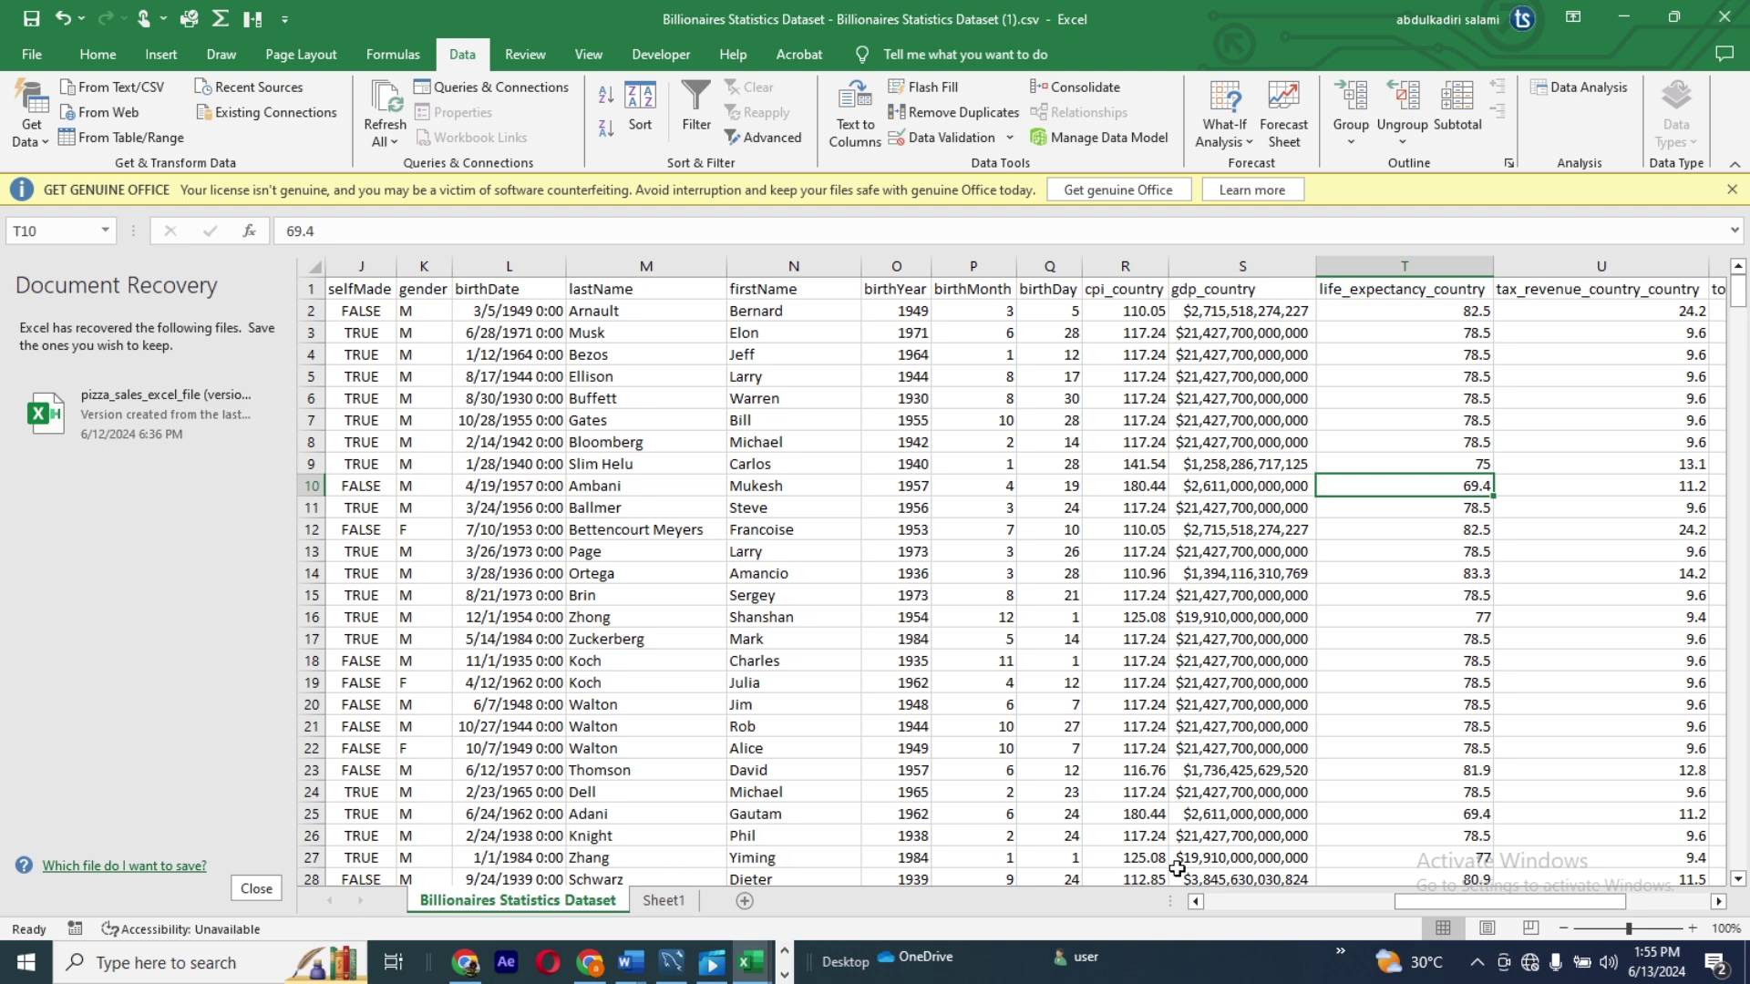
Step: Group columns I through M of the Billionaires Statistics Dataset sheet, and collapse and expand the group once
drag(1459, 902, 1409, 888)
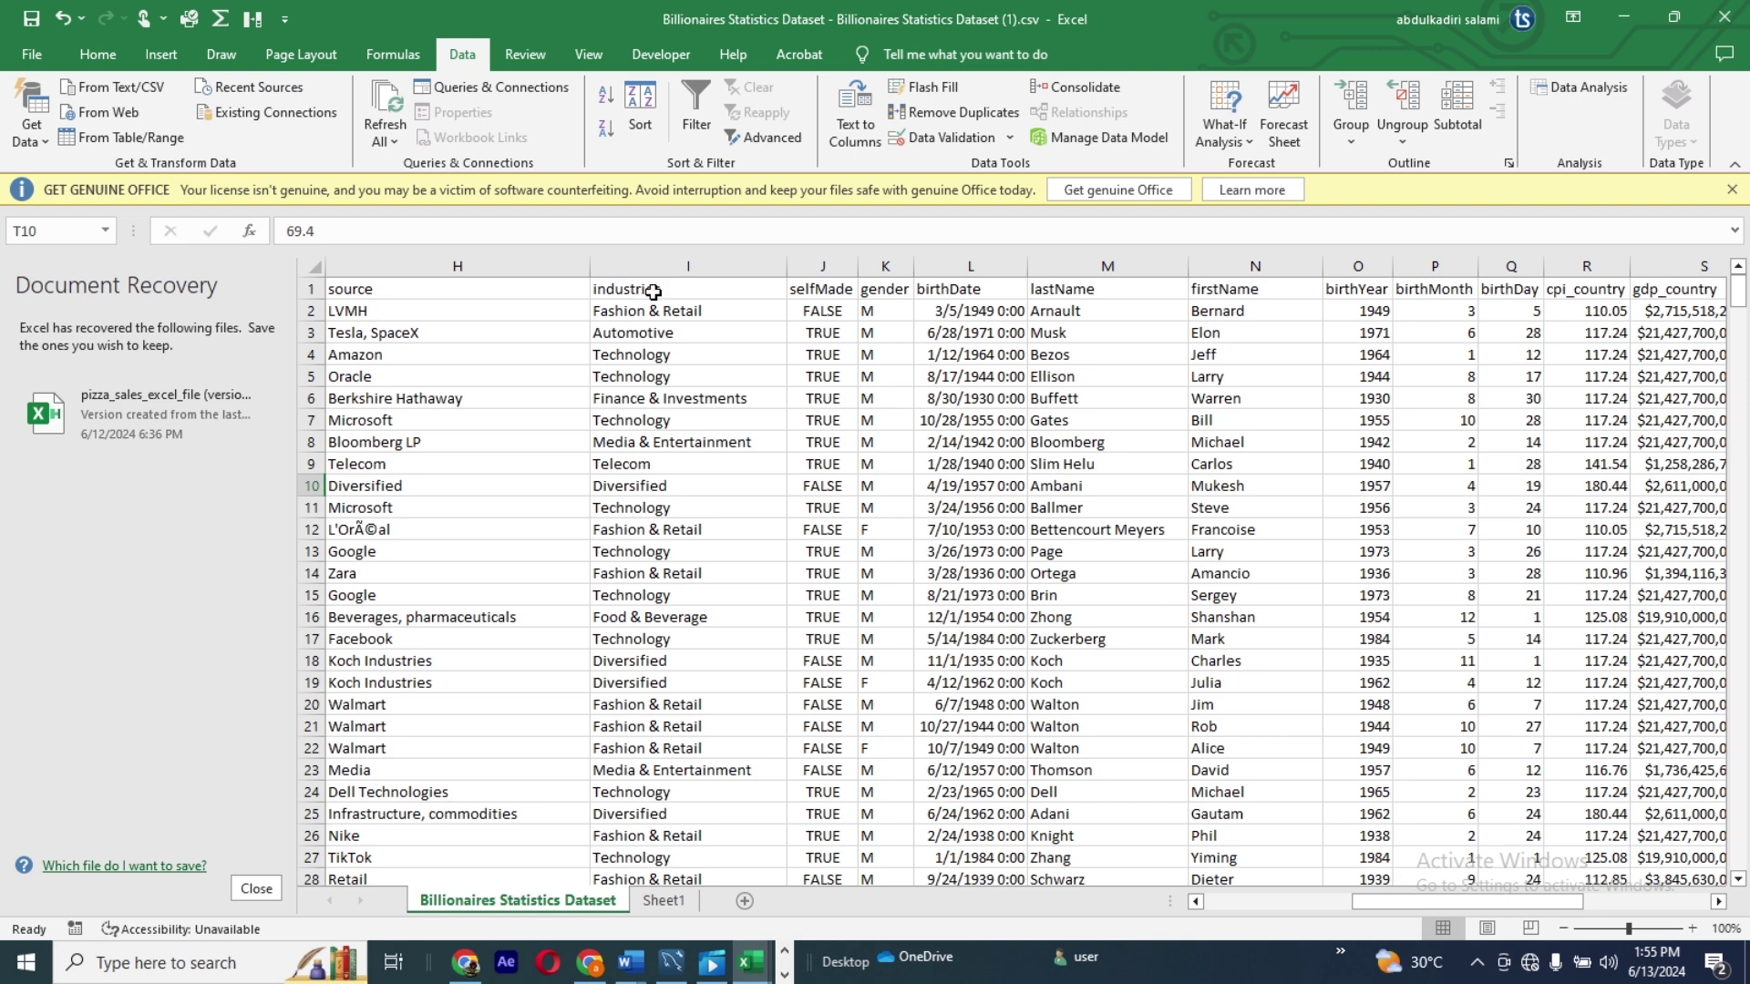
drag(646, 265, 1047, 383)
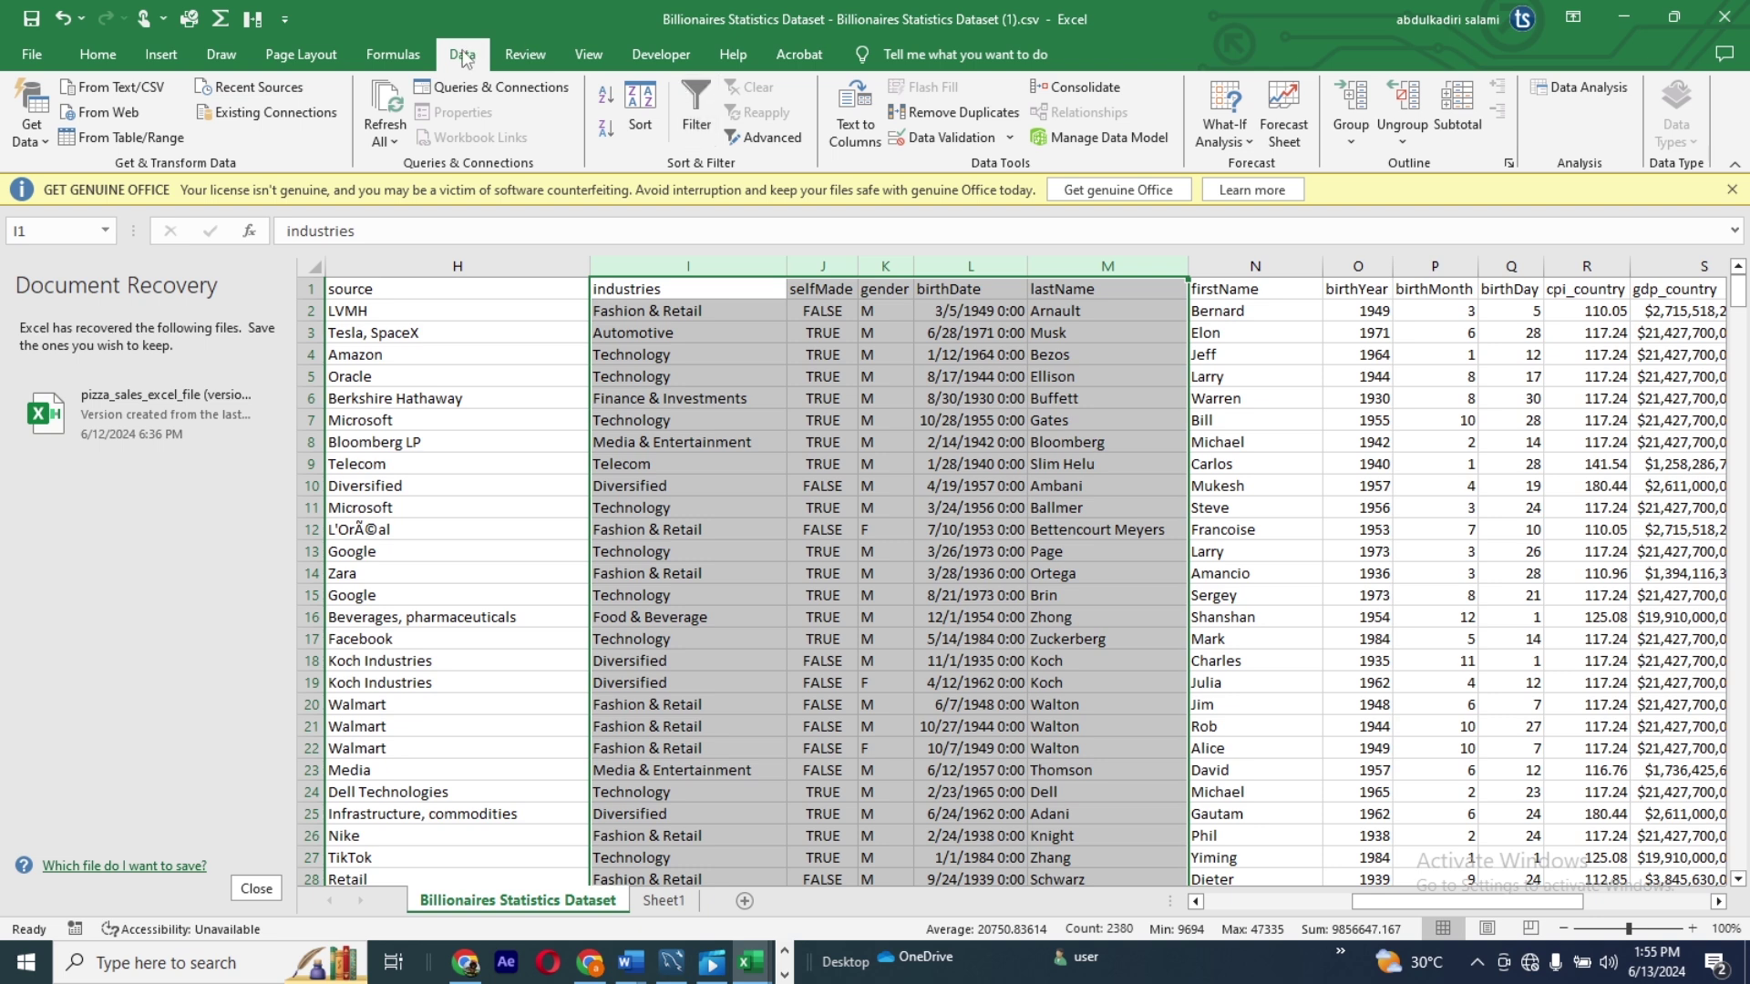
click(1352, 110)
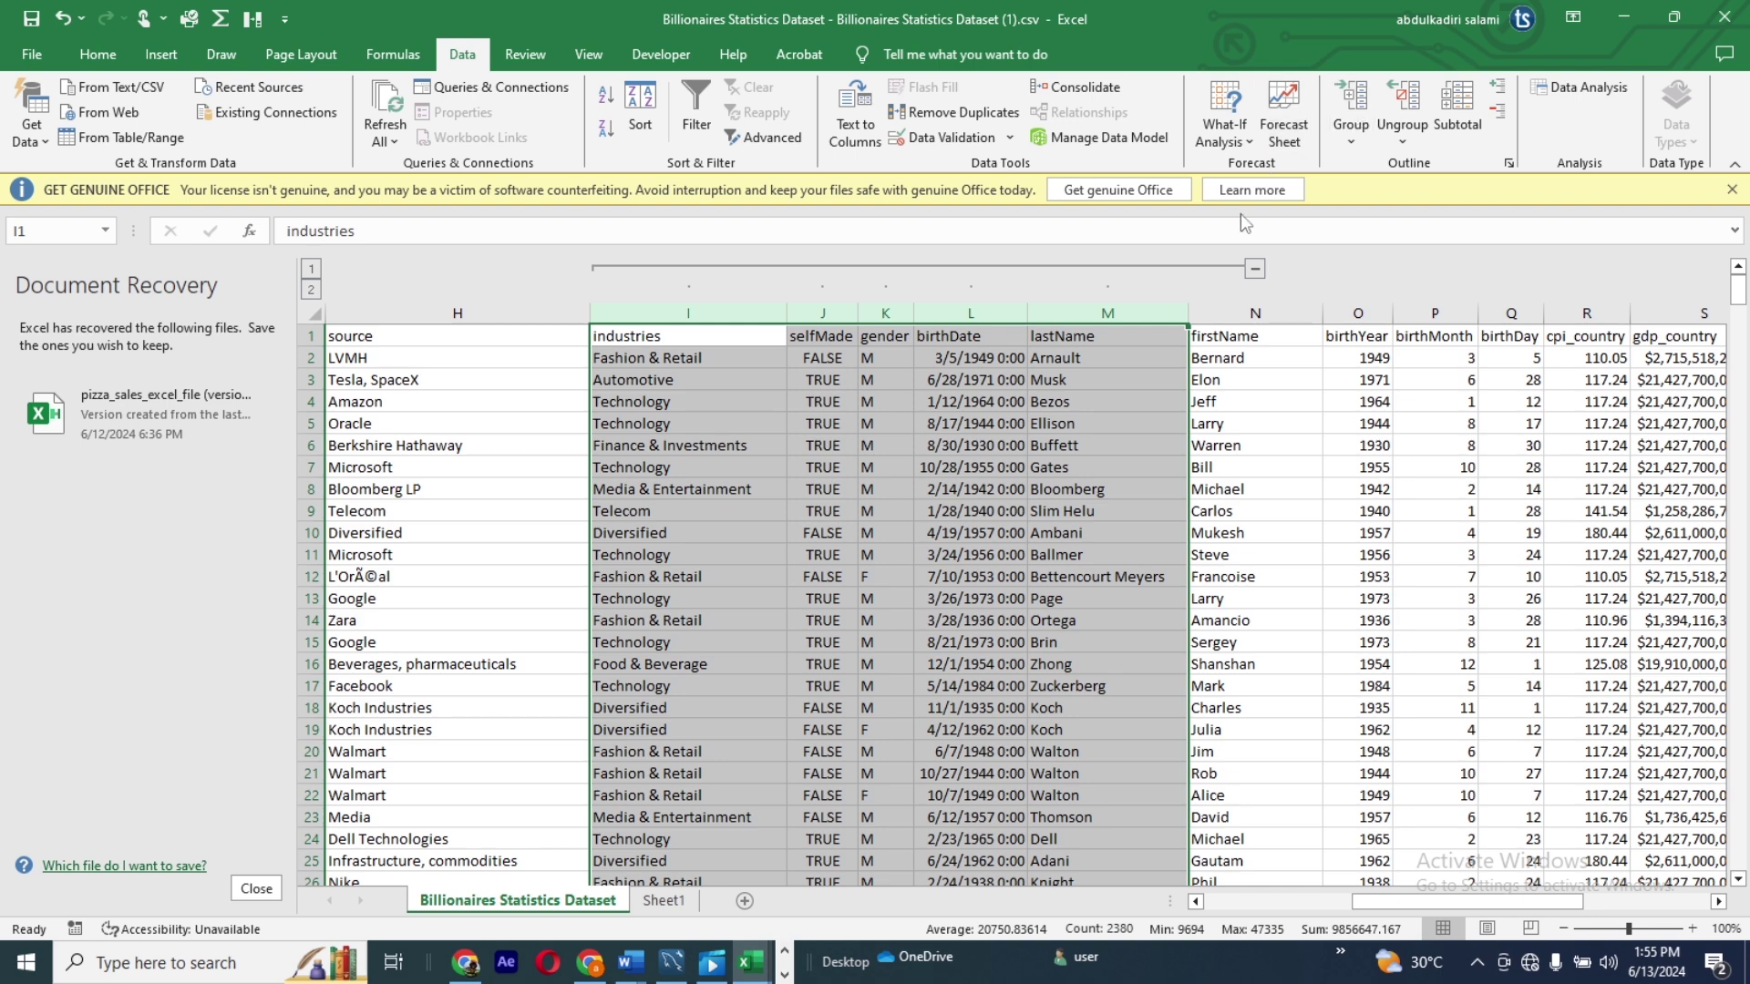
click(1255, 272)
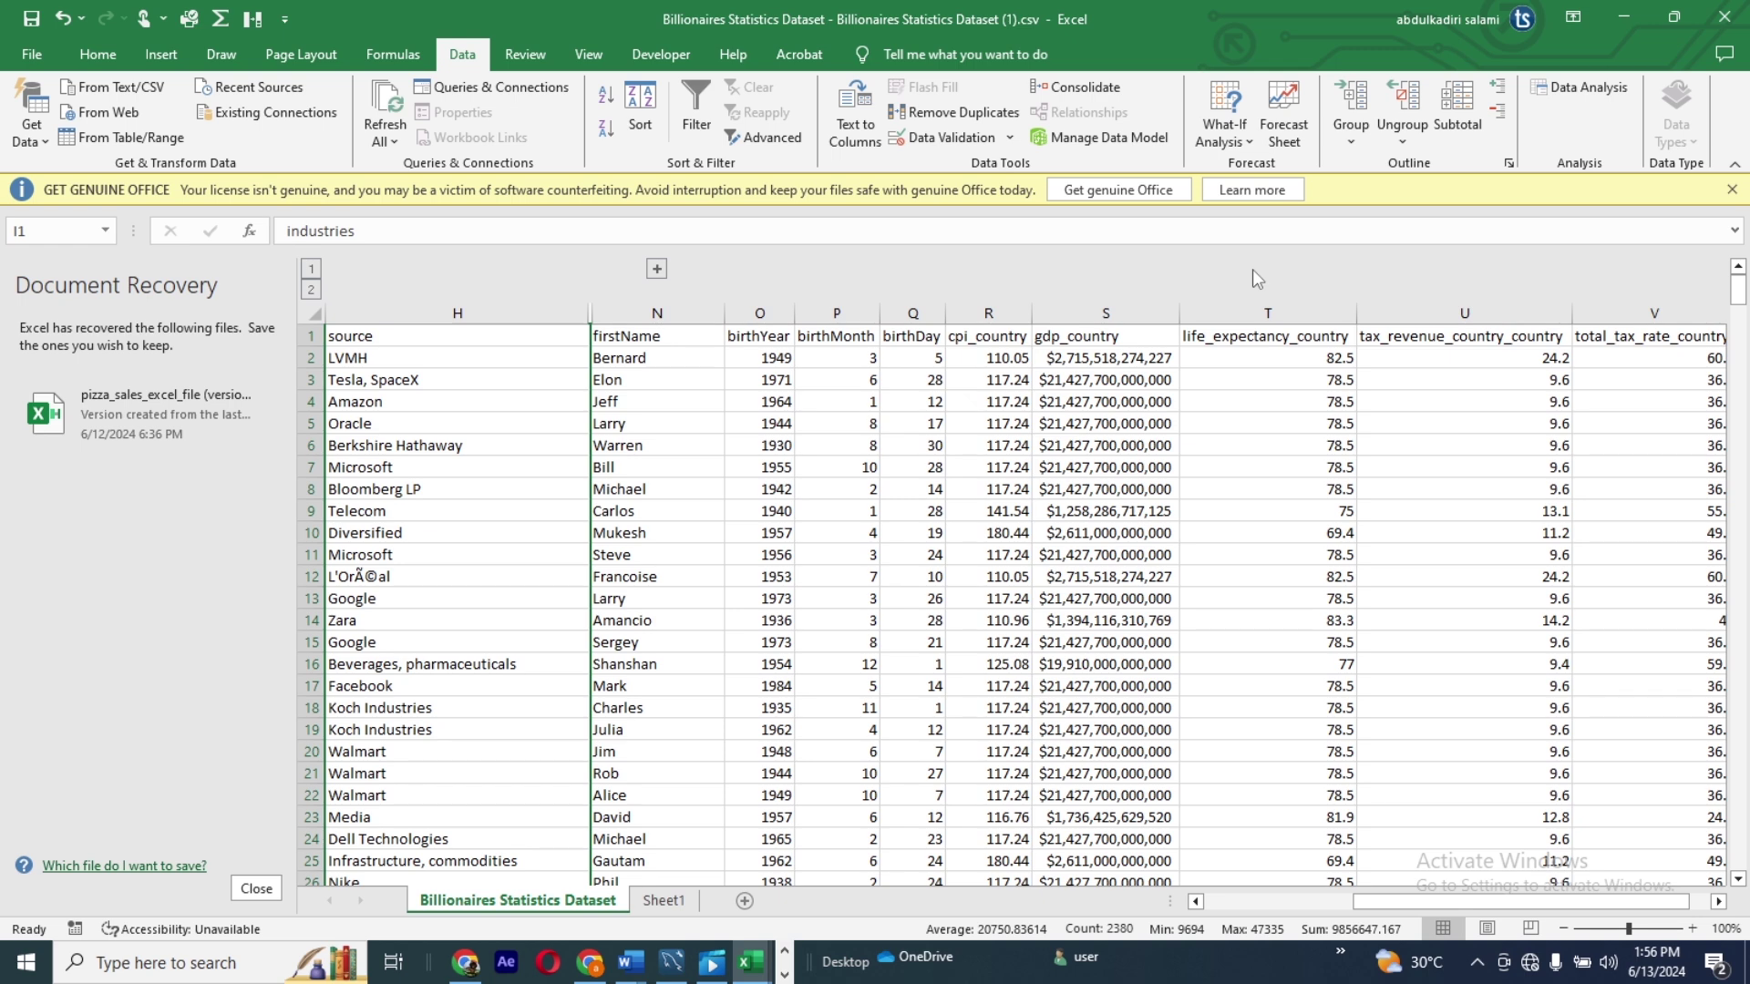
click(656, 270)
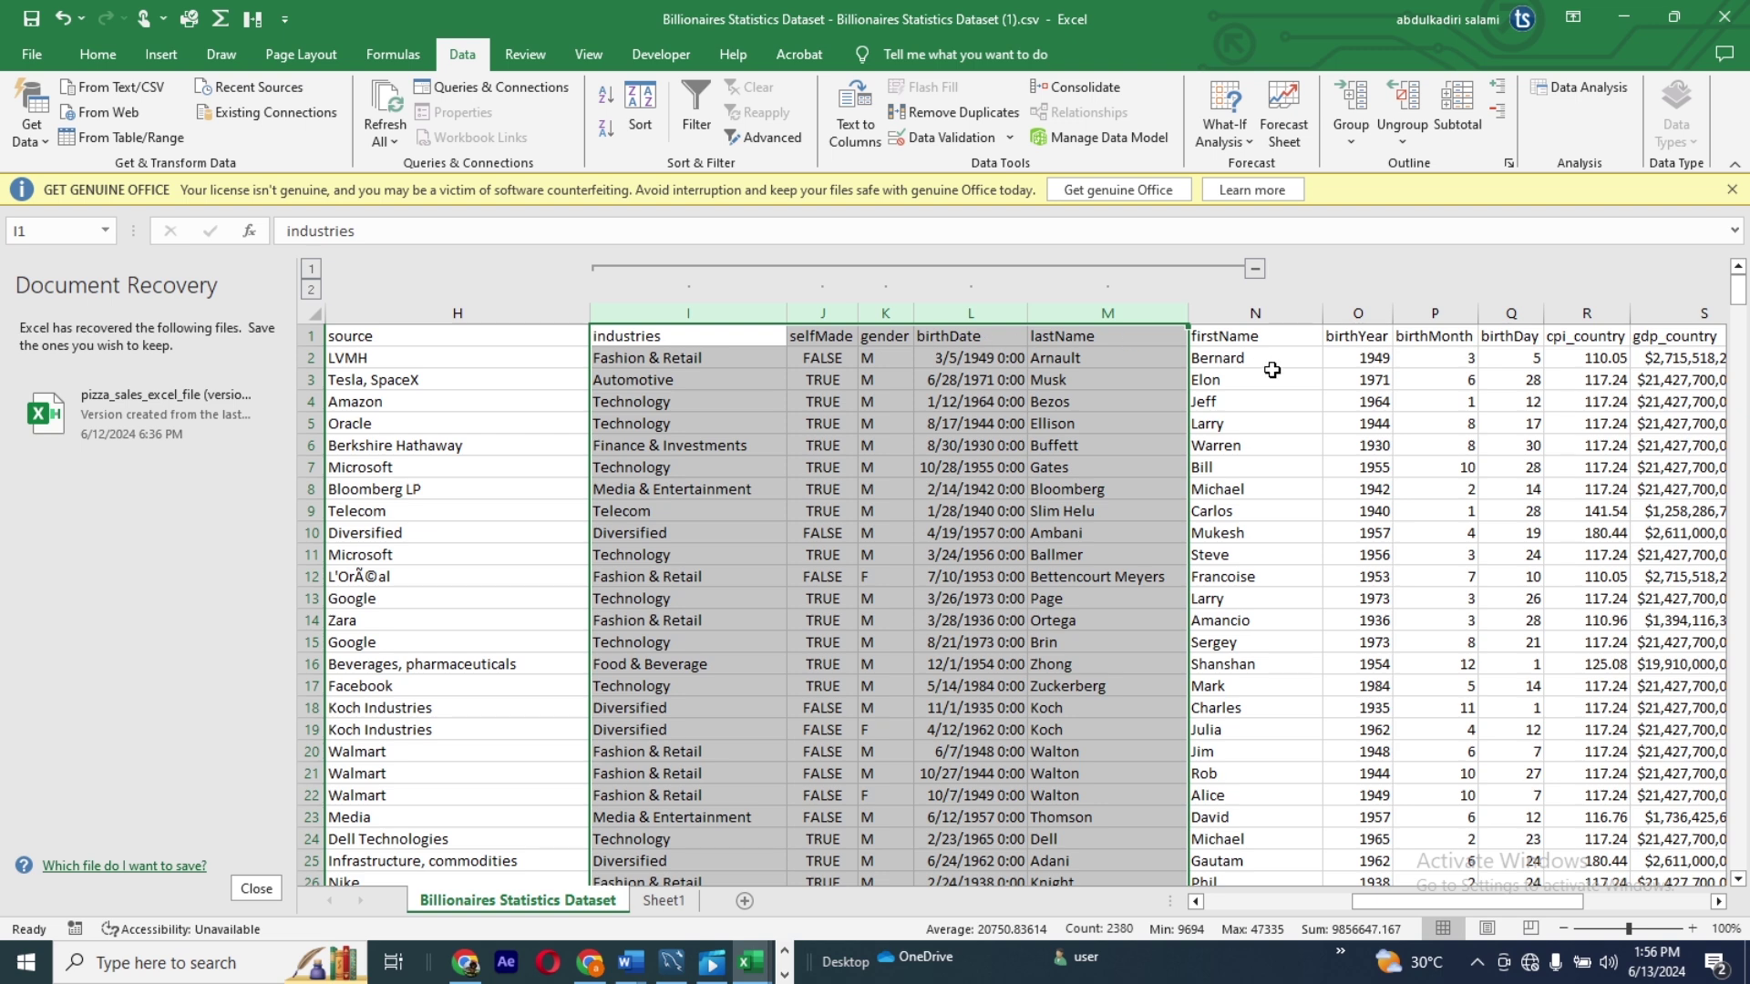
Step: Group columns O through R, birthYear to cpi_country, and collapse the new group
click(1443, 379)
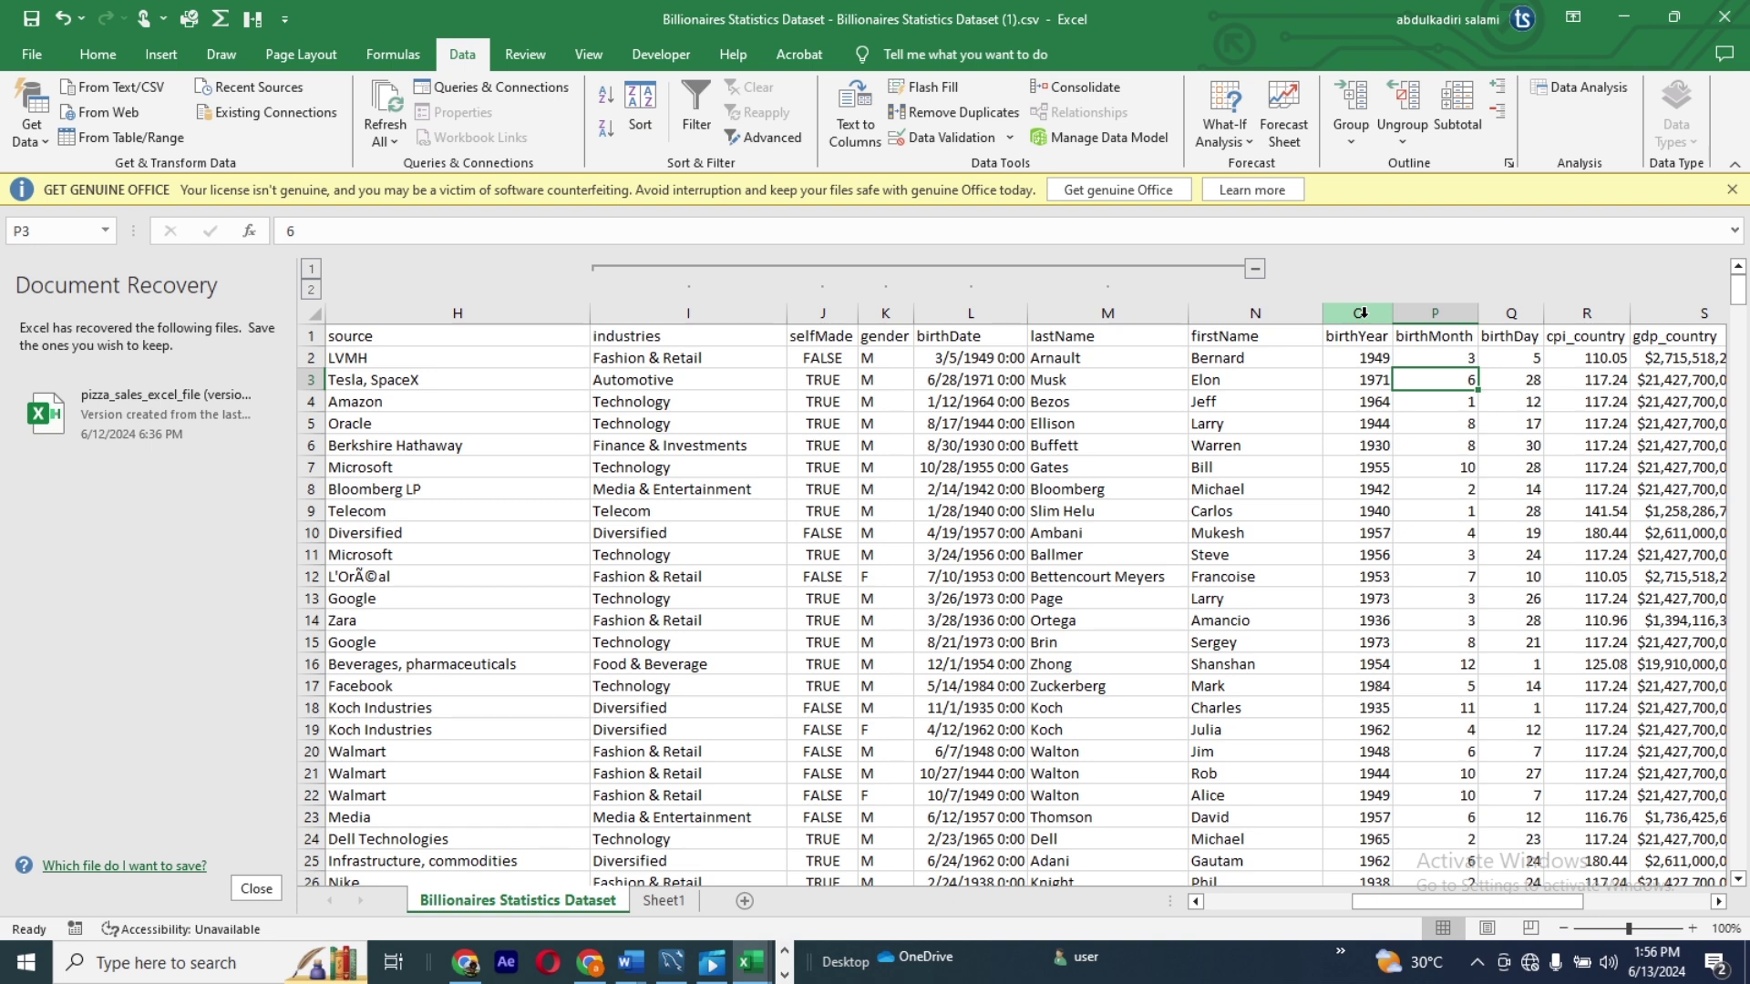
drag(1360, 312, 1583, 325)
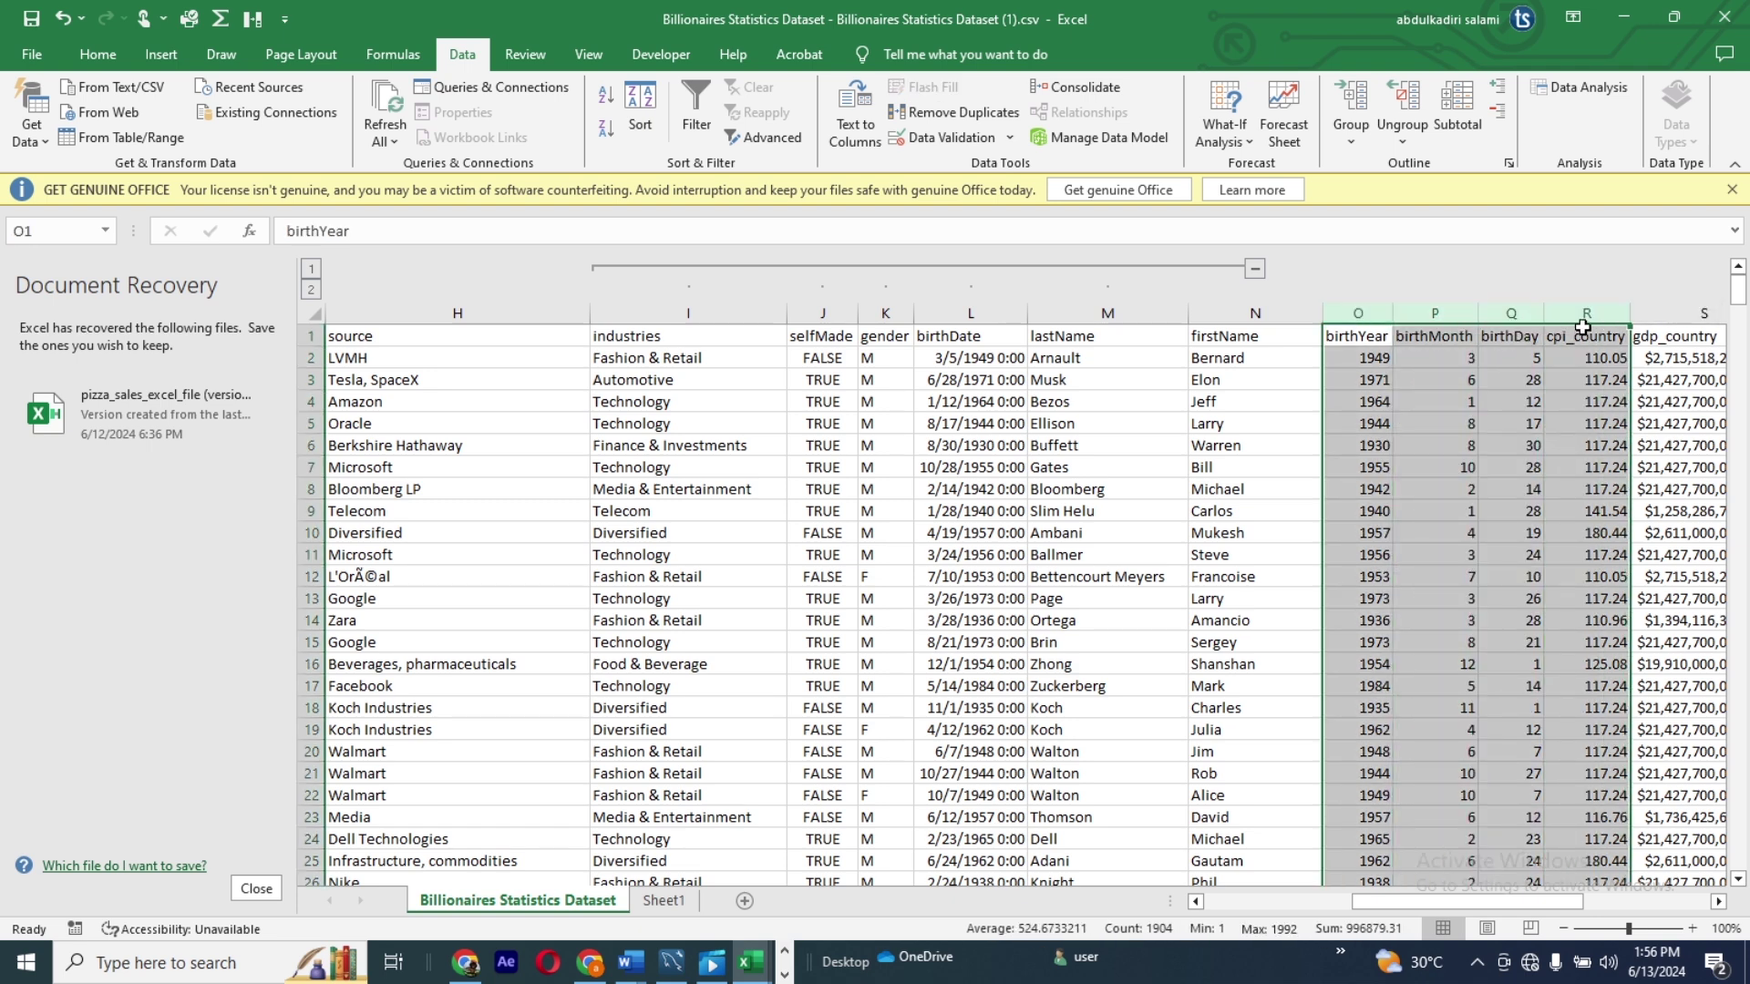
click(1352, 109)
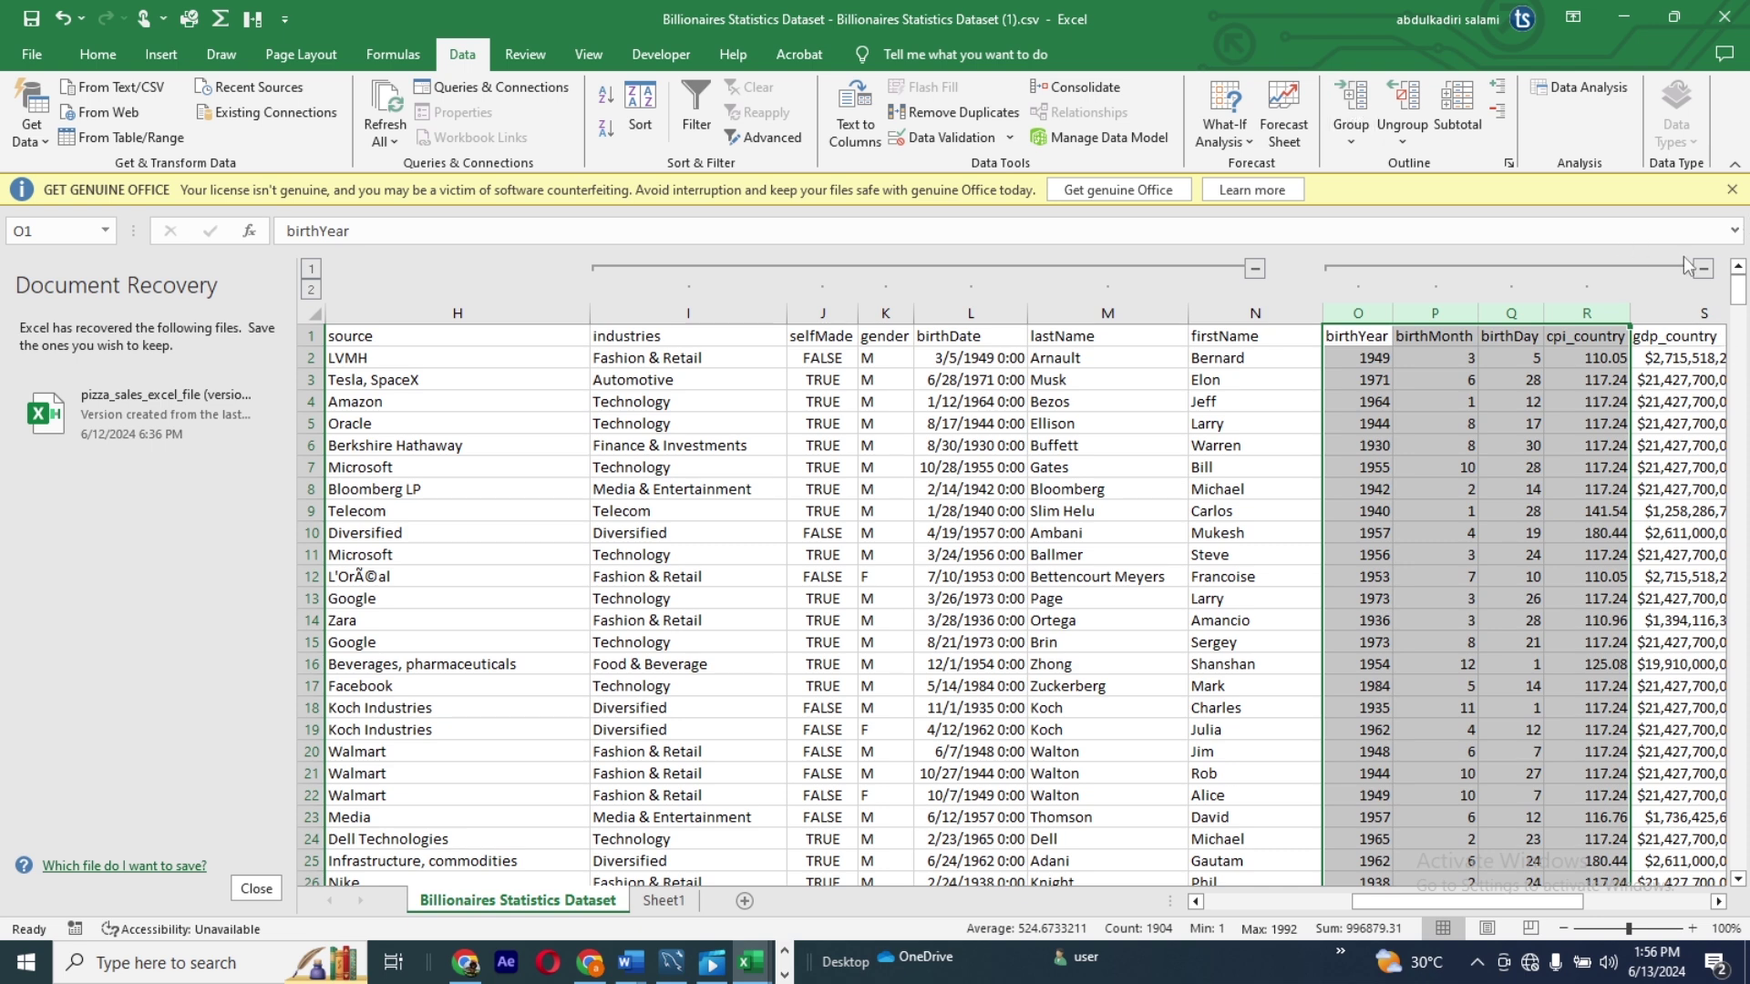
click(1701, 270)
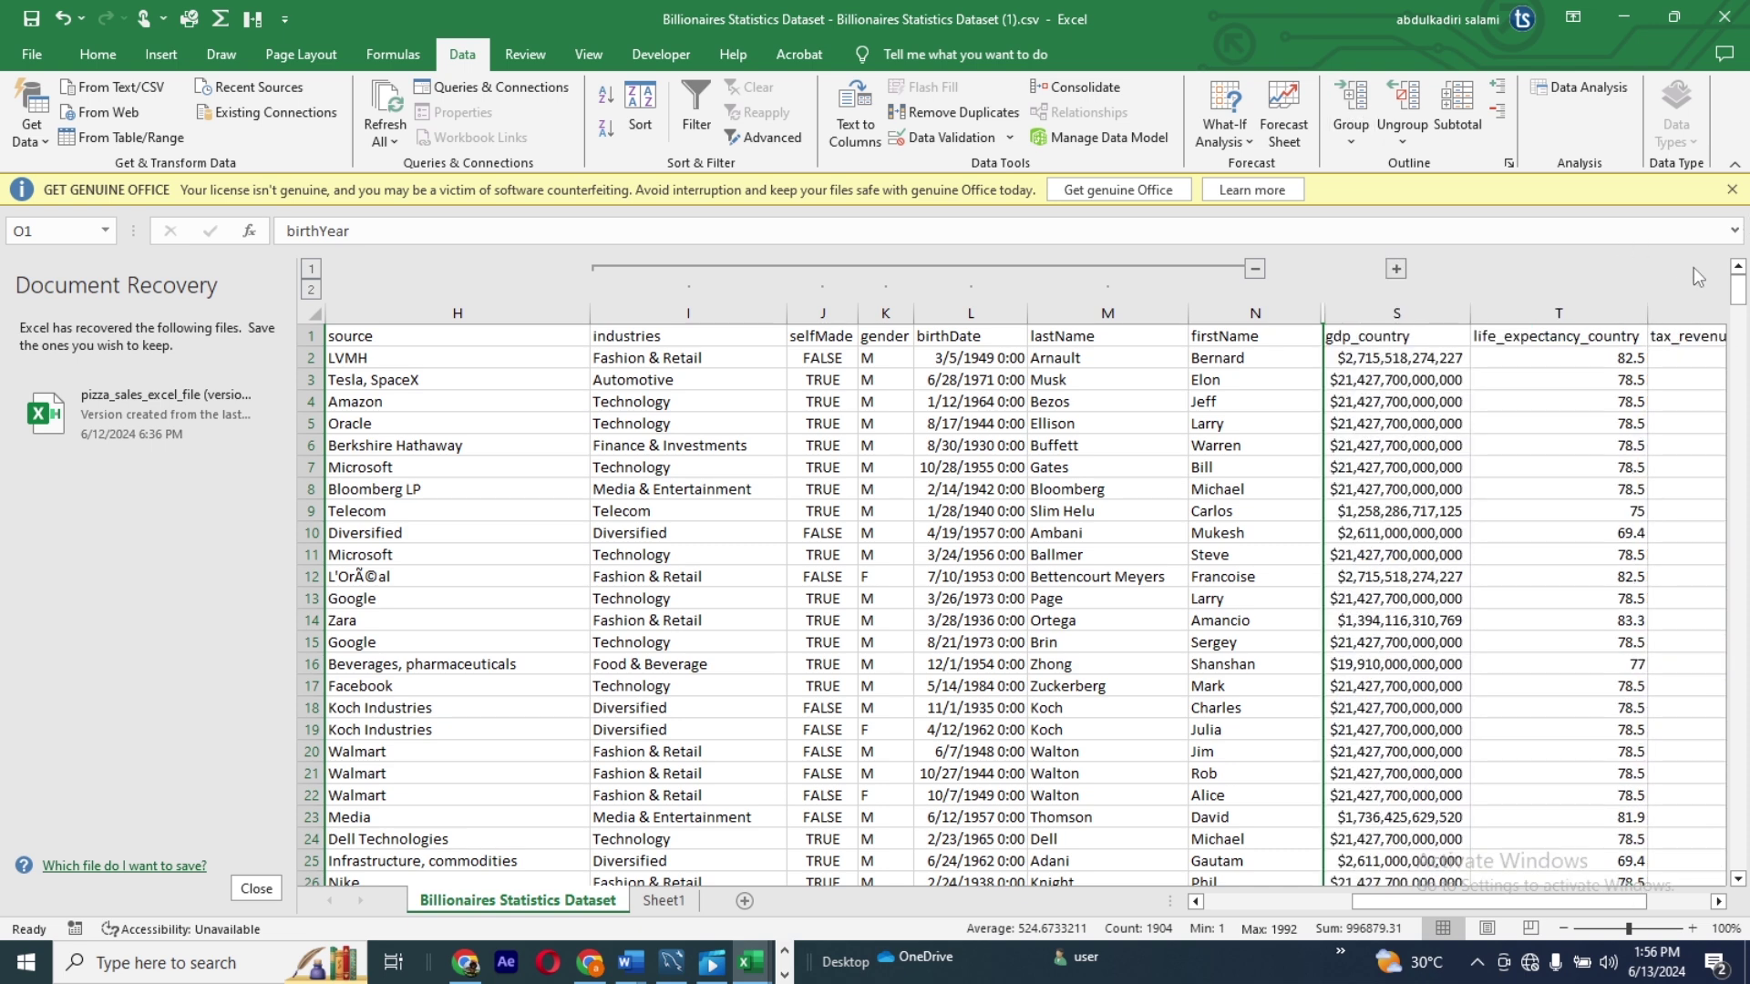
Step: Collapse the I to M column group as well, and expand both column groups again
click(1255, 270)
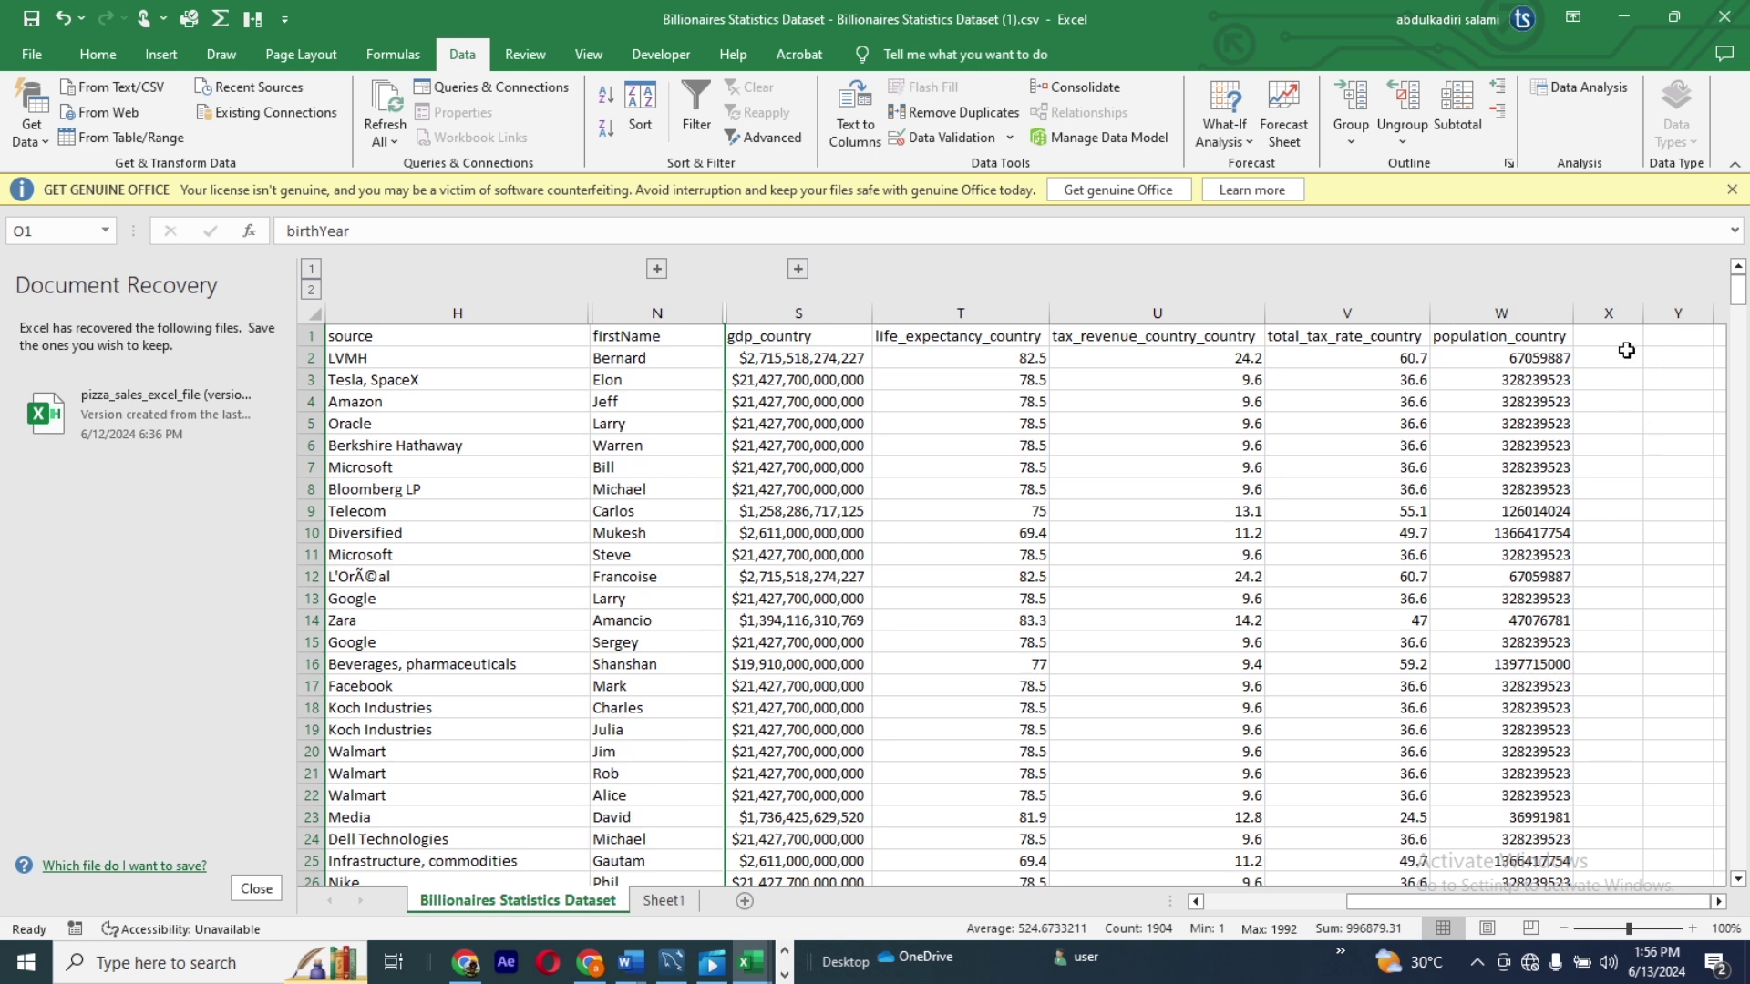
click(1689, 345)
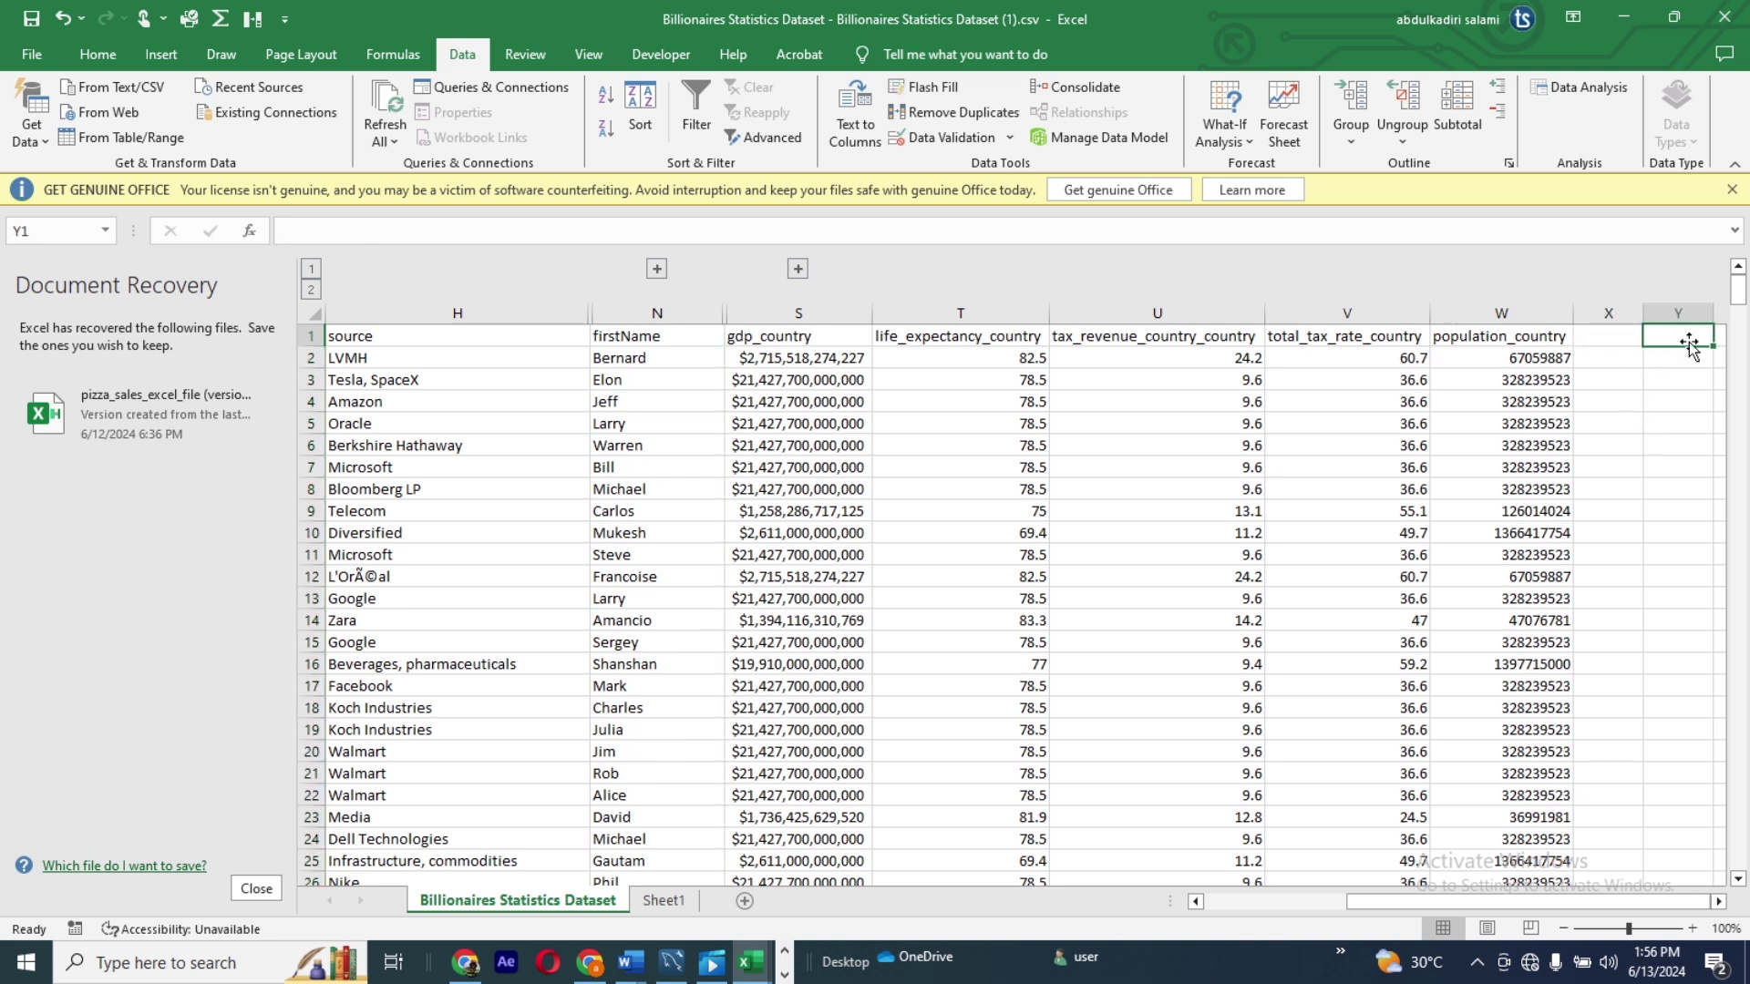
click(657, 270)
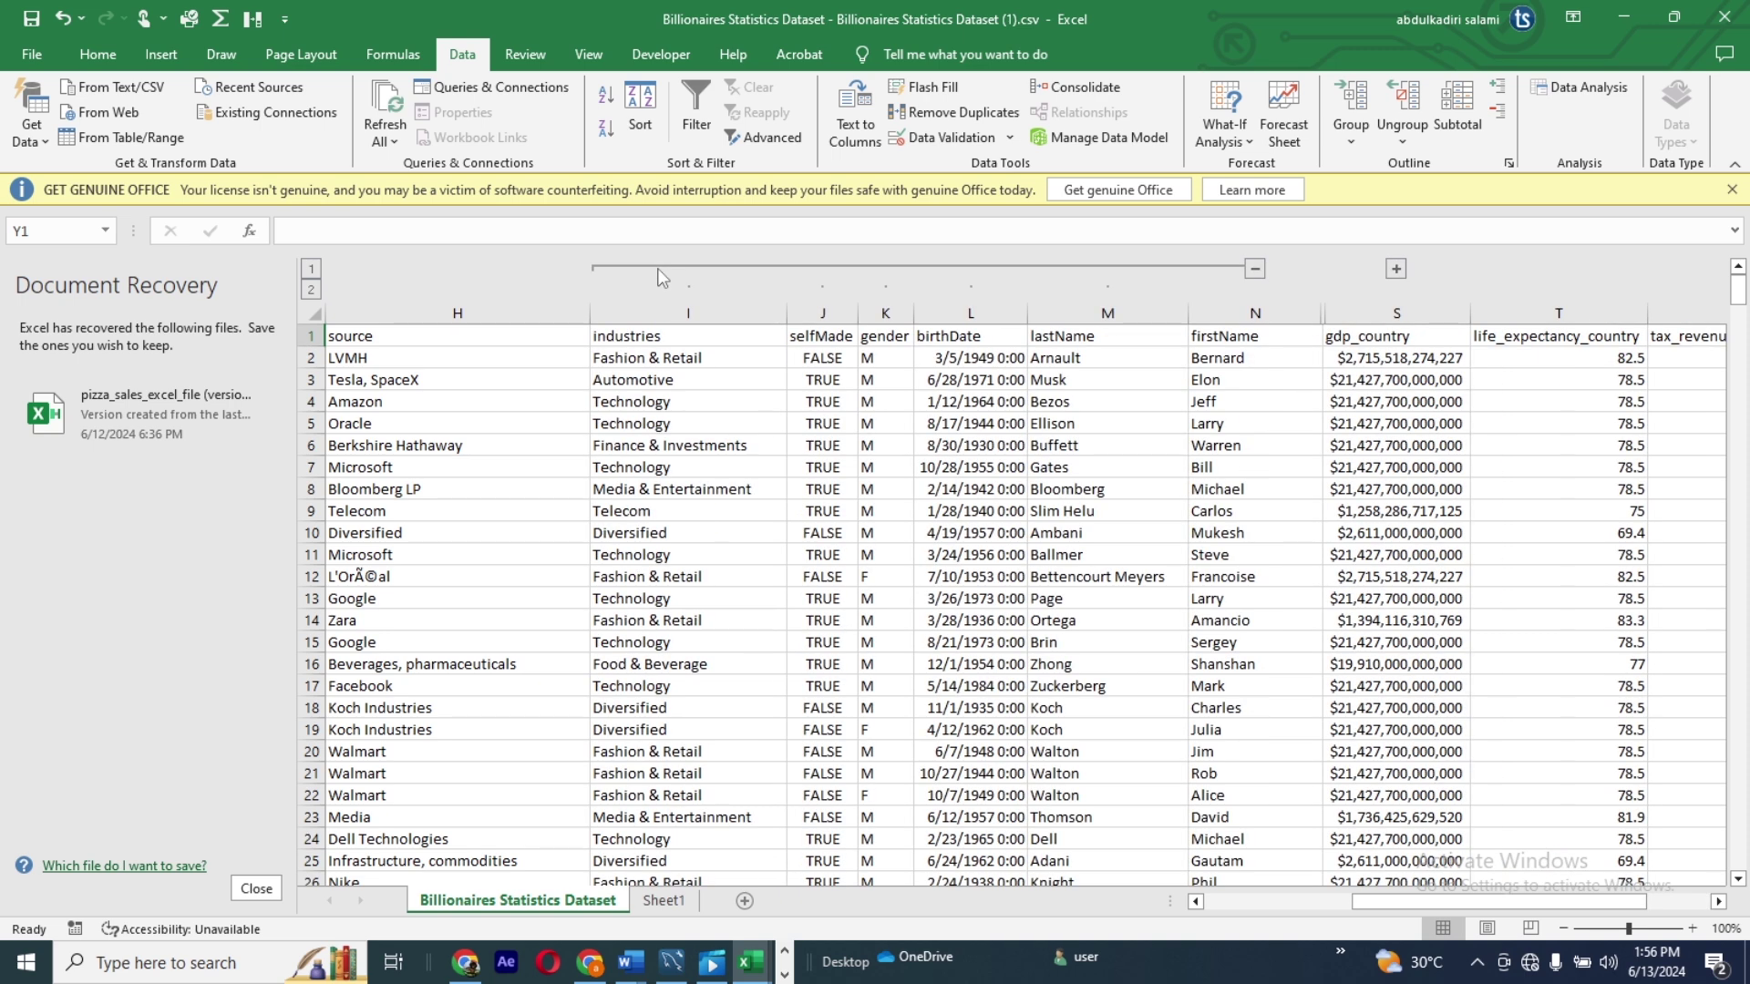
click(1396, 270)
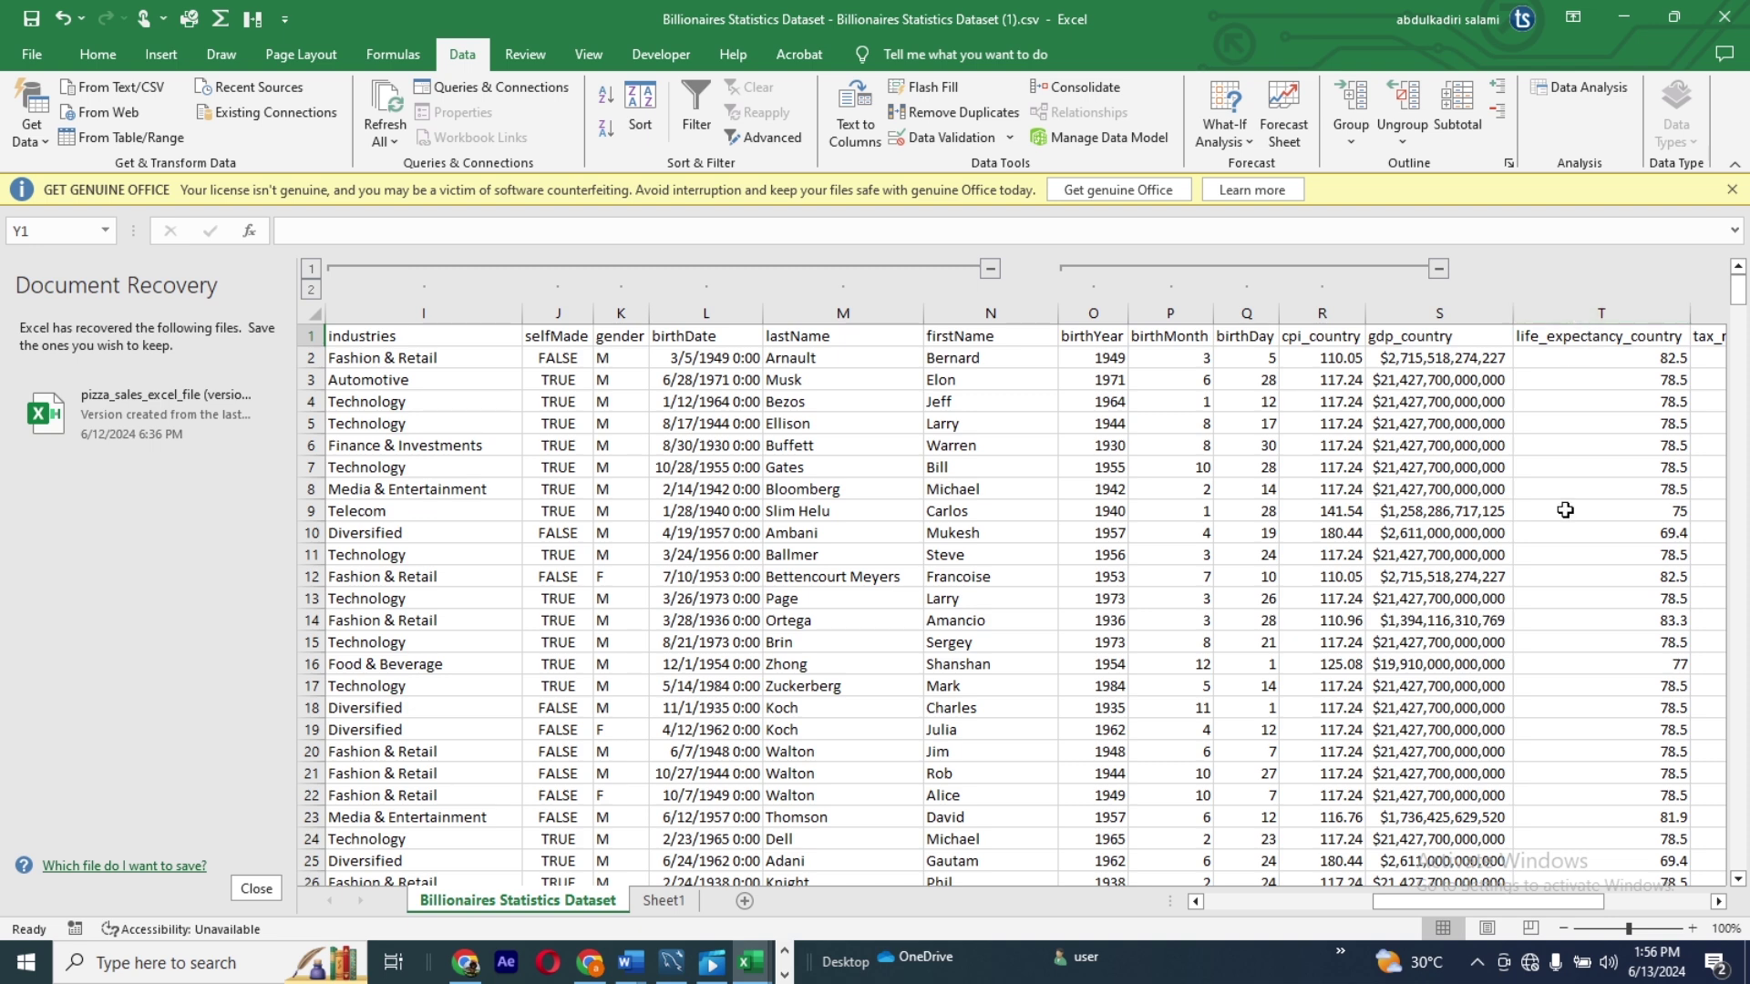
drag(1418, 900, 1454, 895)
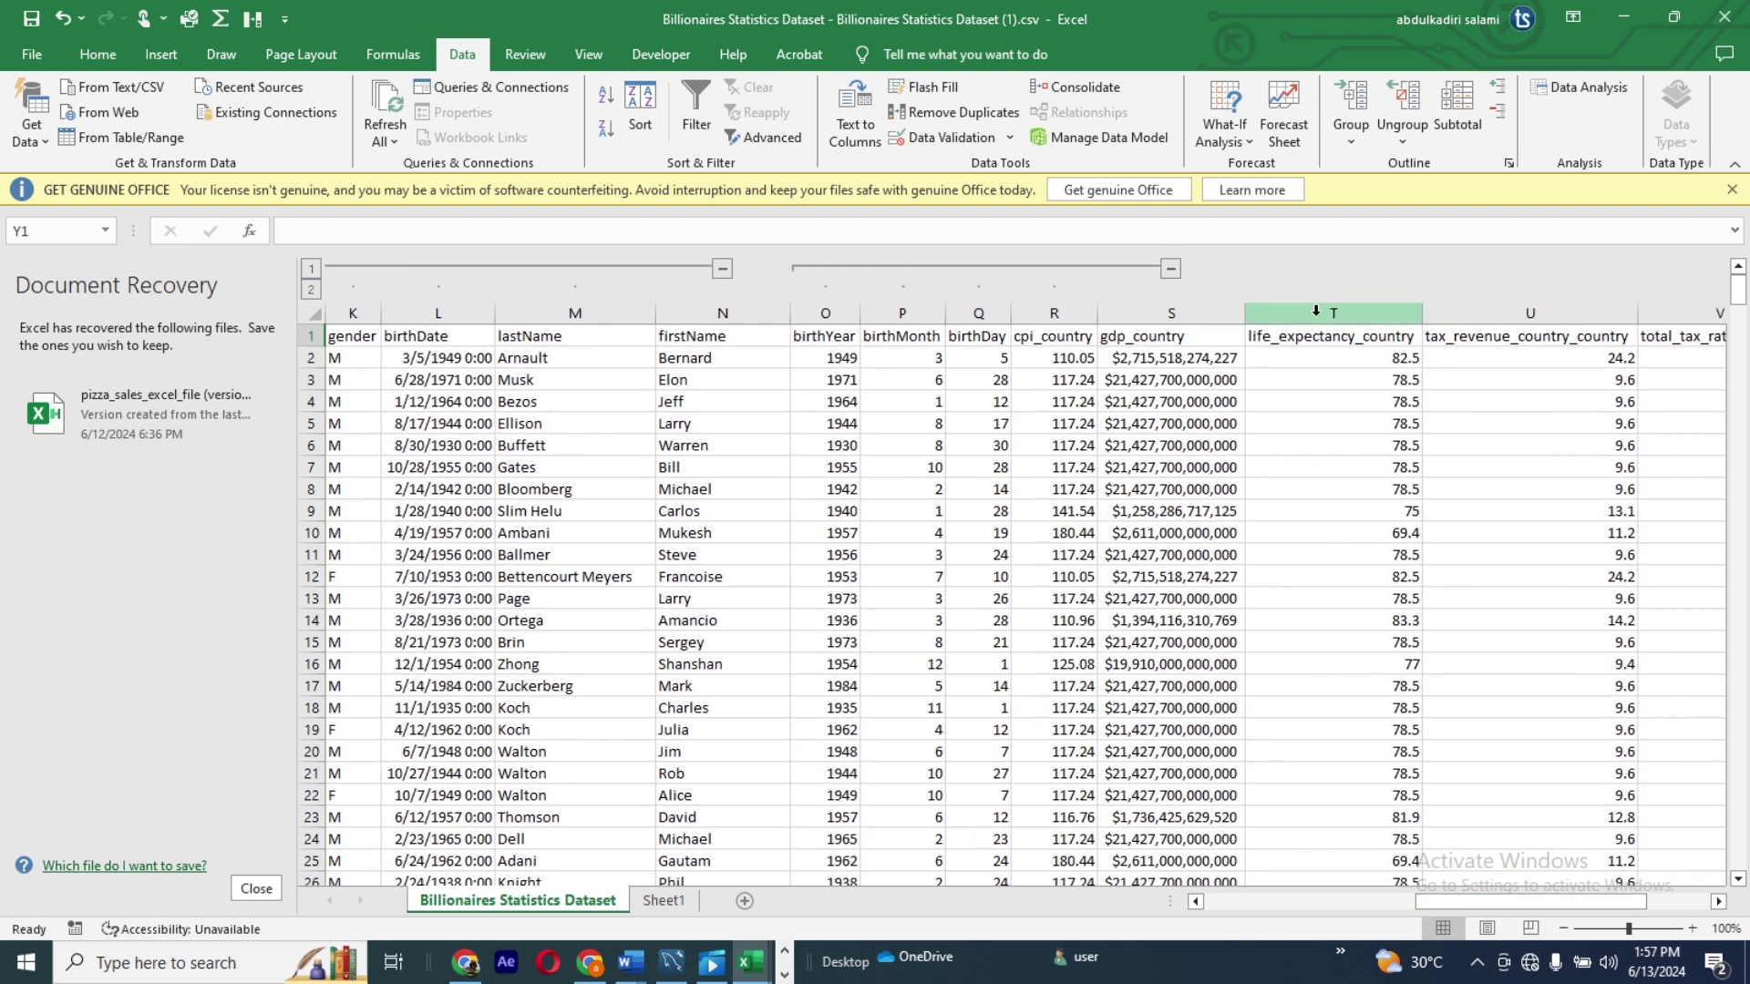
Step: Group columns T through V, life_expectancy_country to total_tax_rate_country, and collapse all three column groups one by one
drag(1317, 310, 1666, 415)
click(1355, 109)
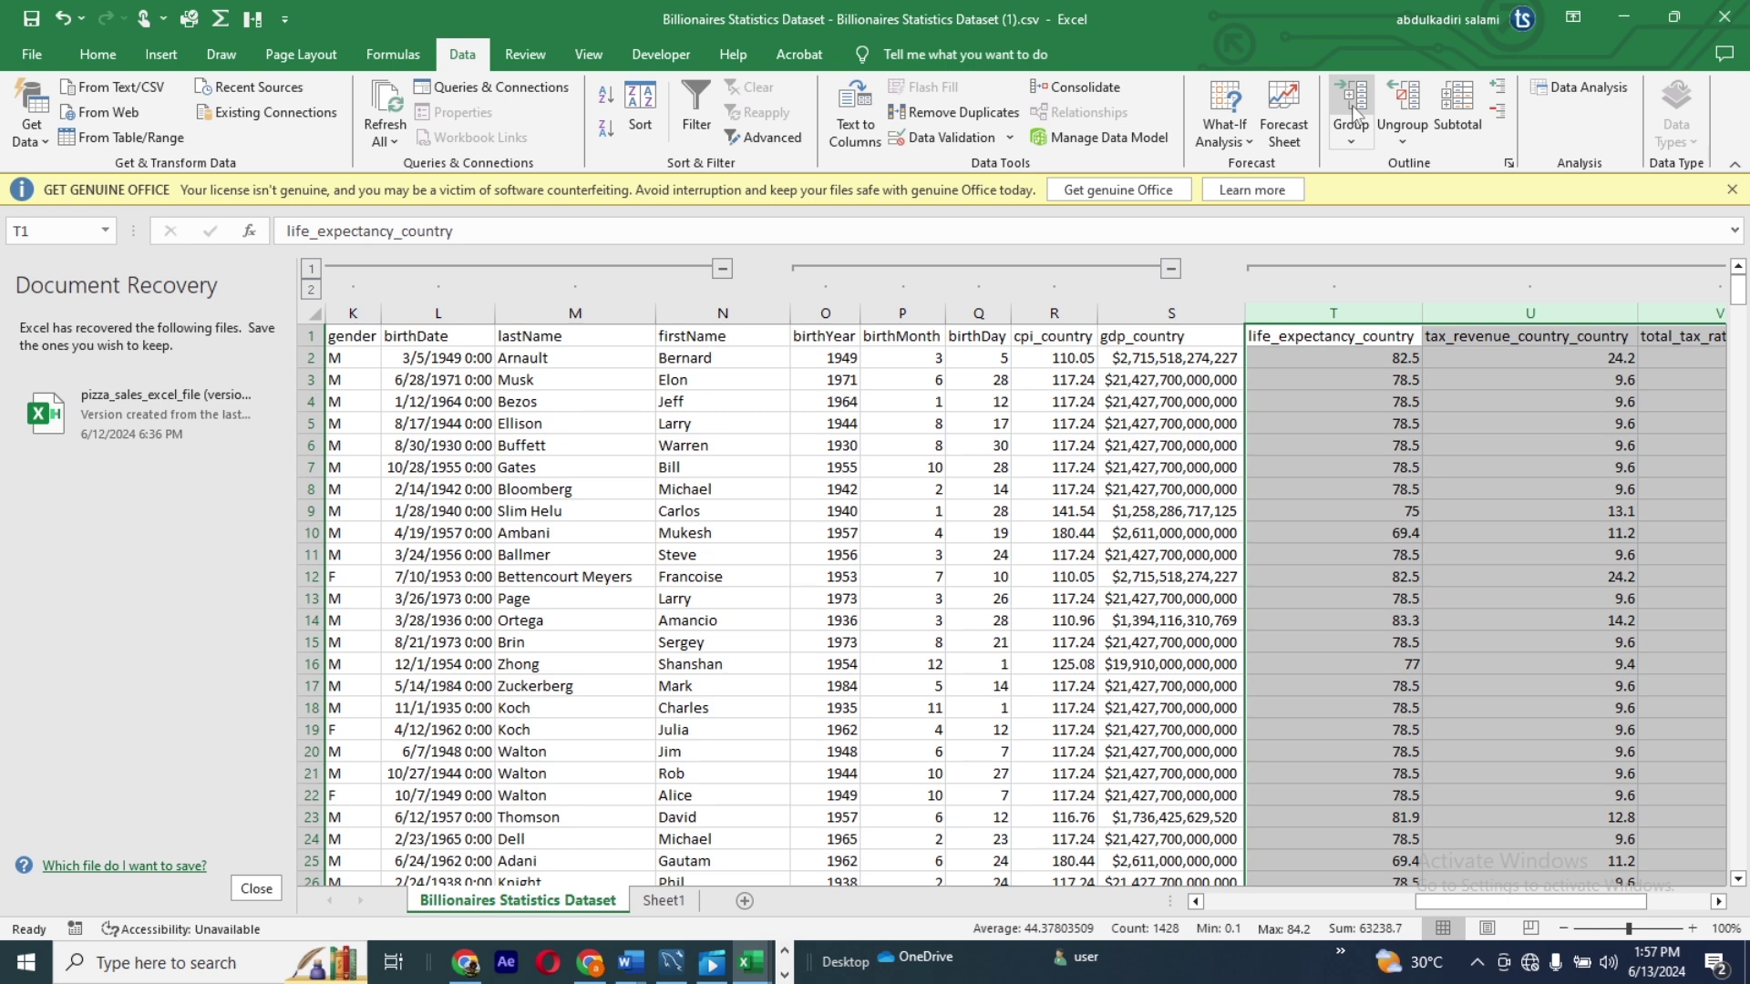
click(722, 269)
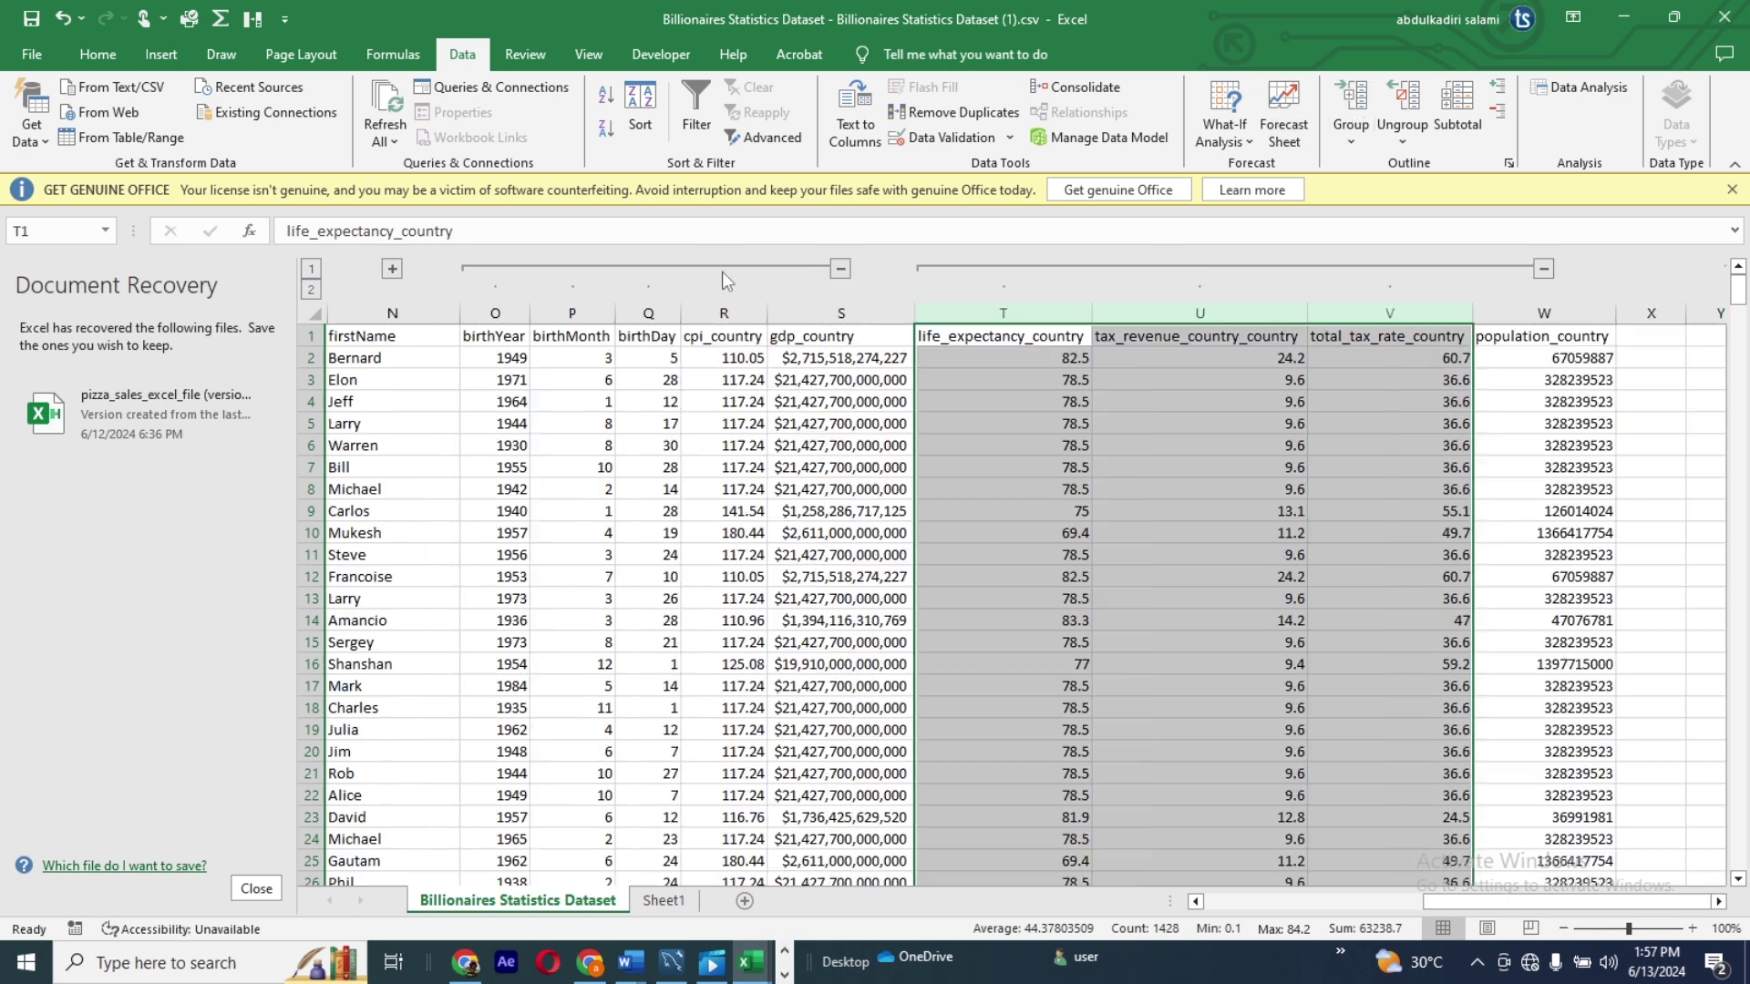
click(841, 268)
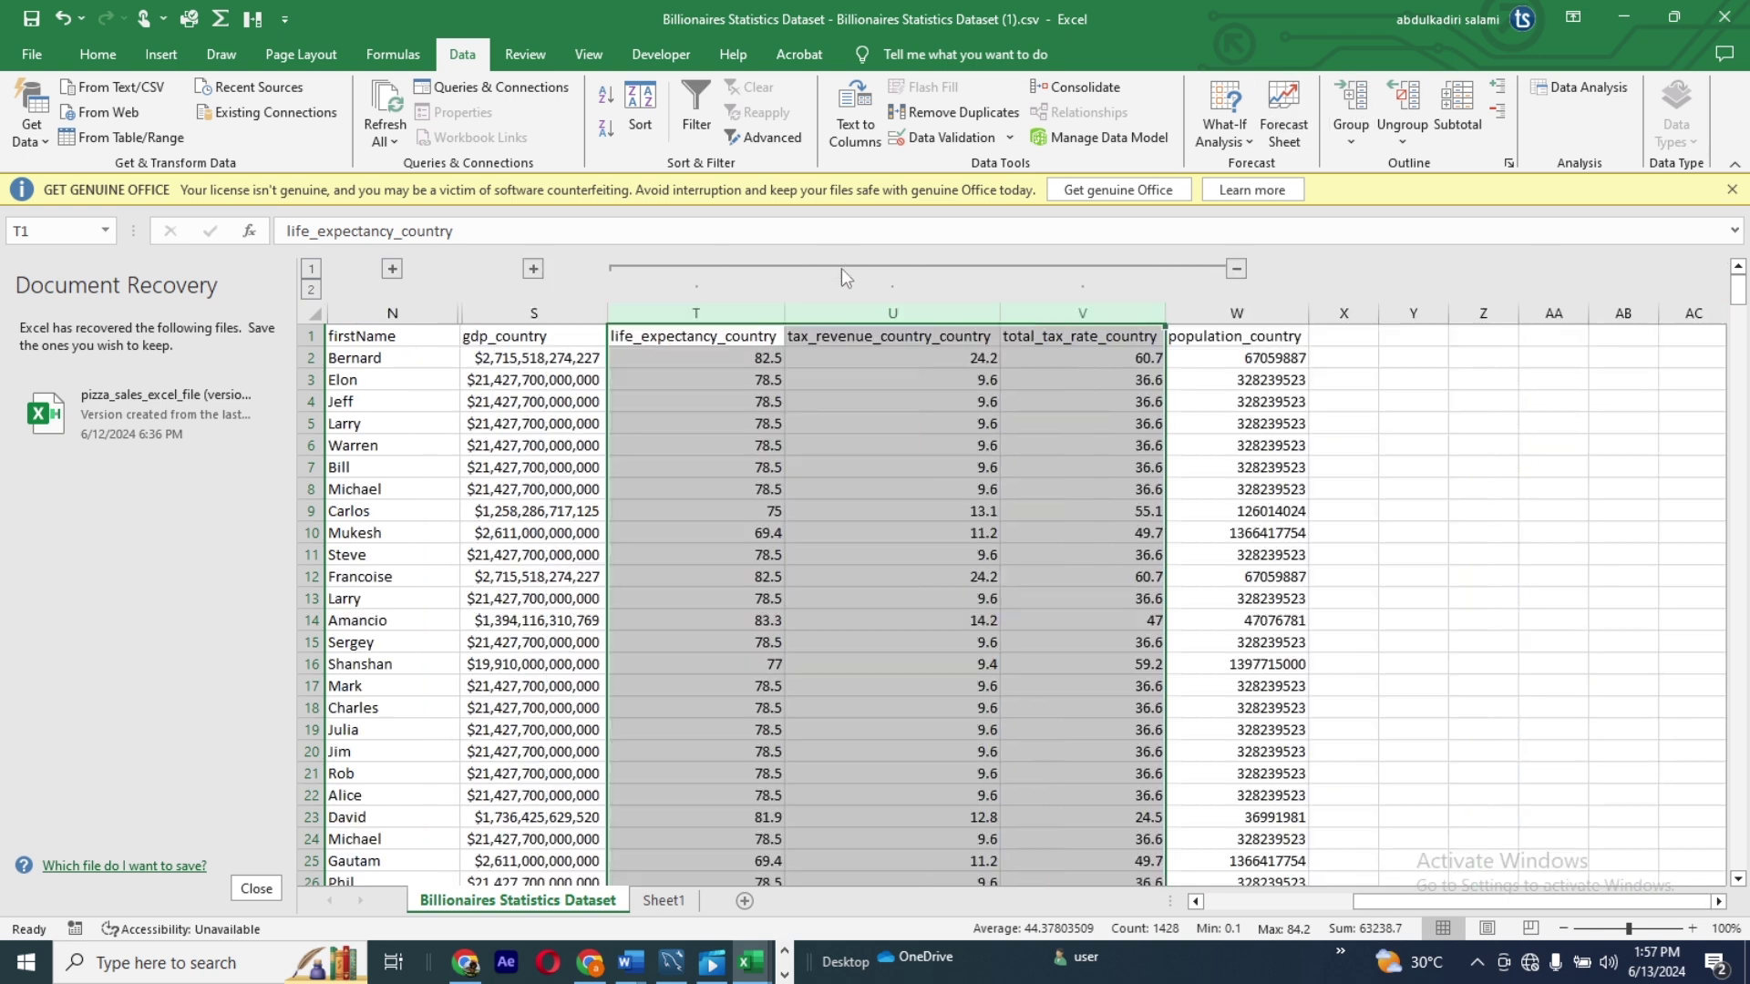
click(1237, 269)
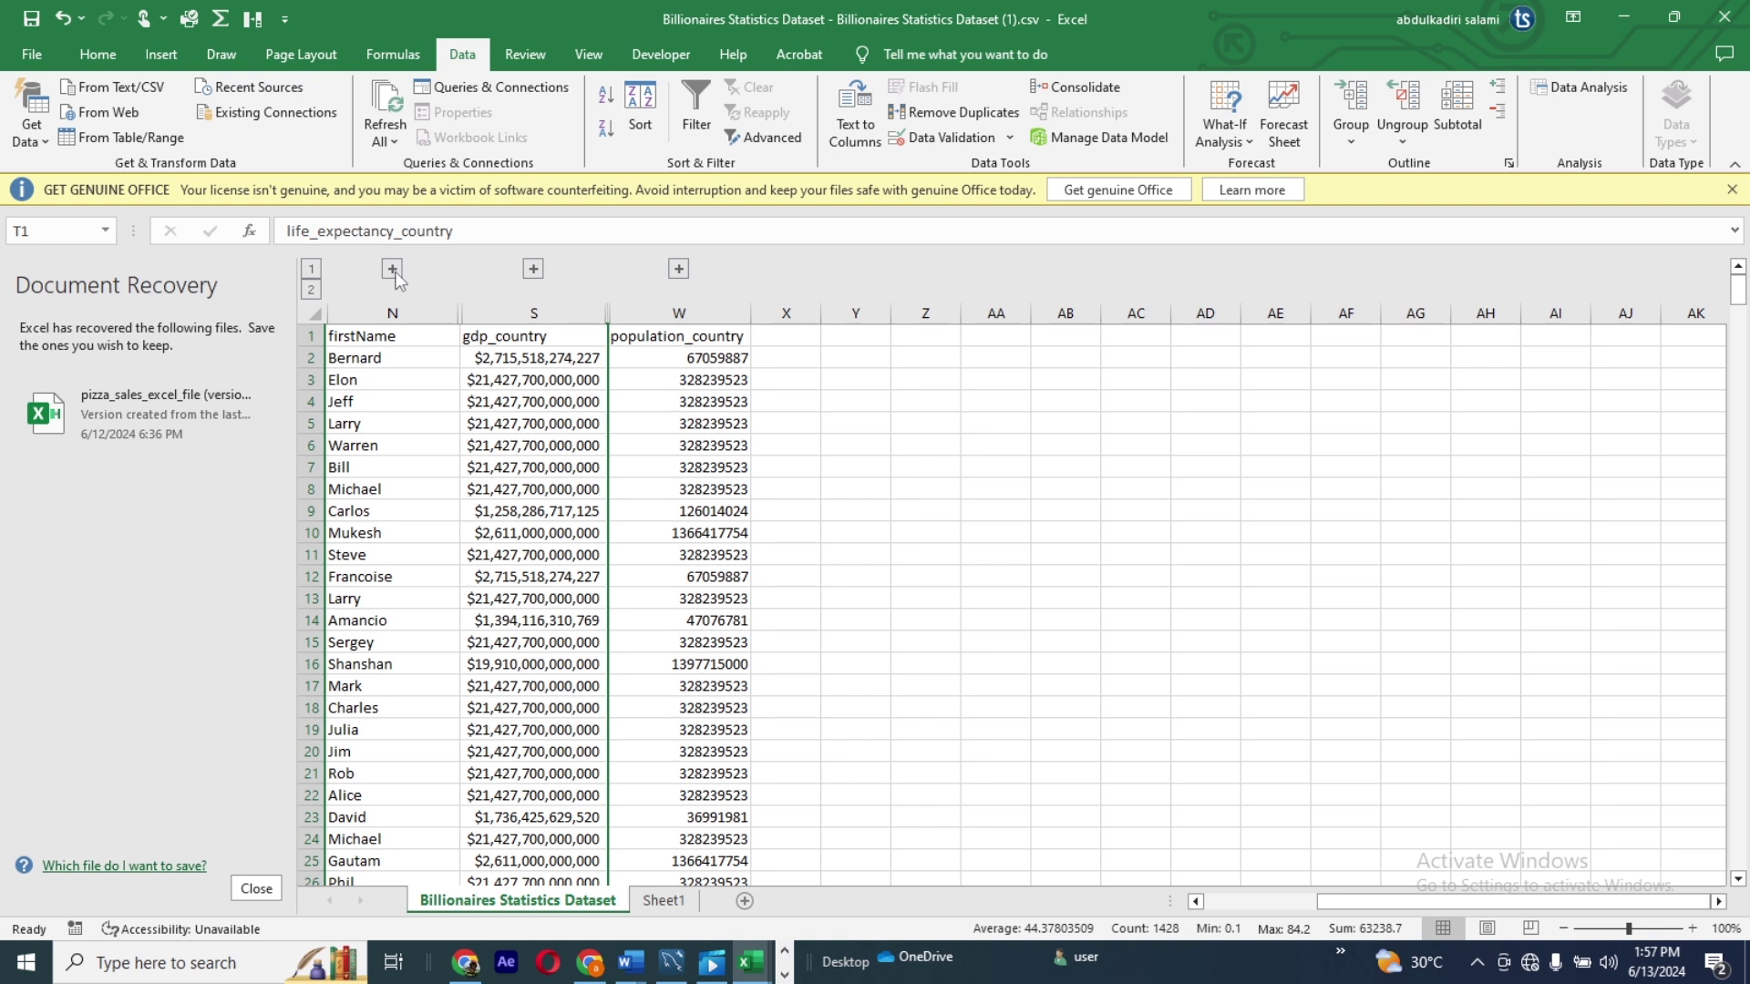
Step: Expand all column groups at once to outline level 2, and collapse each of the three groups individually again
click(312, 290)
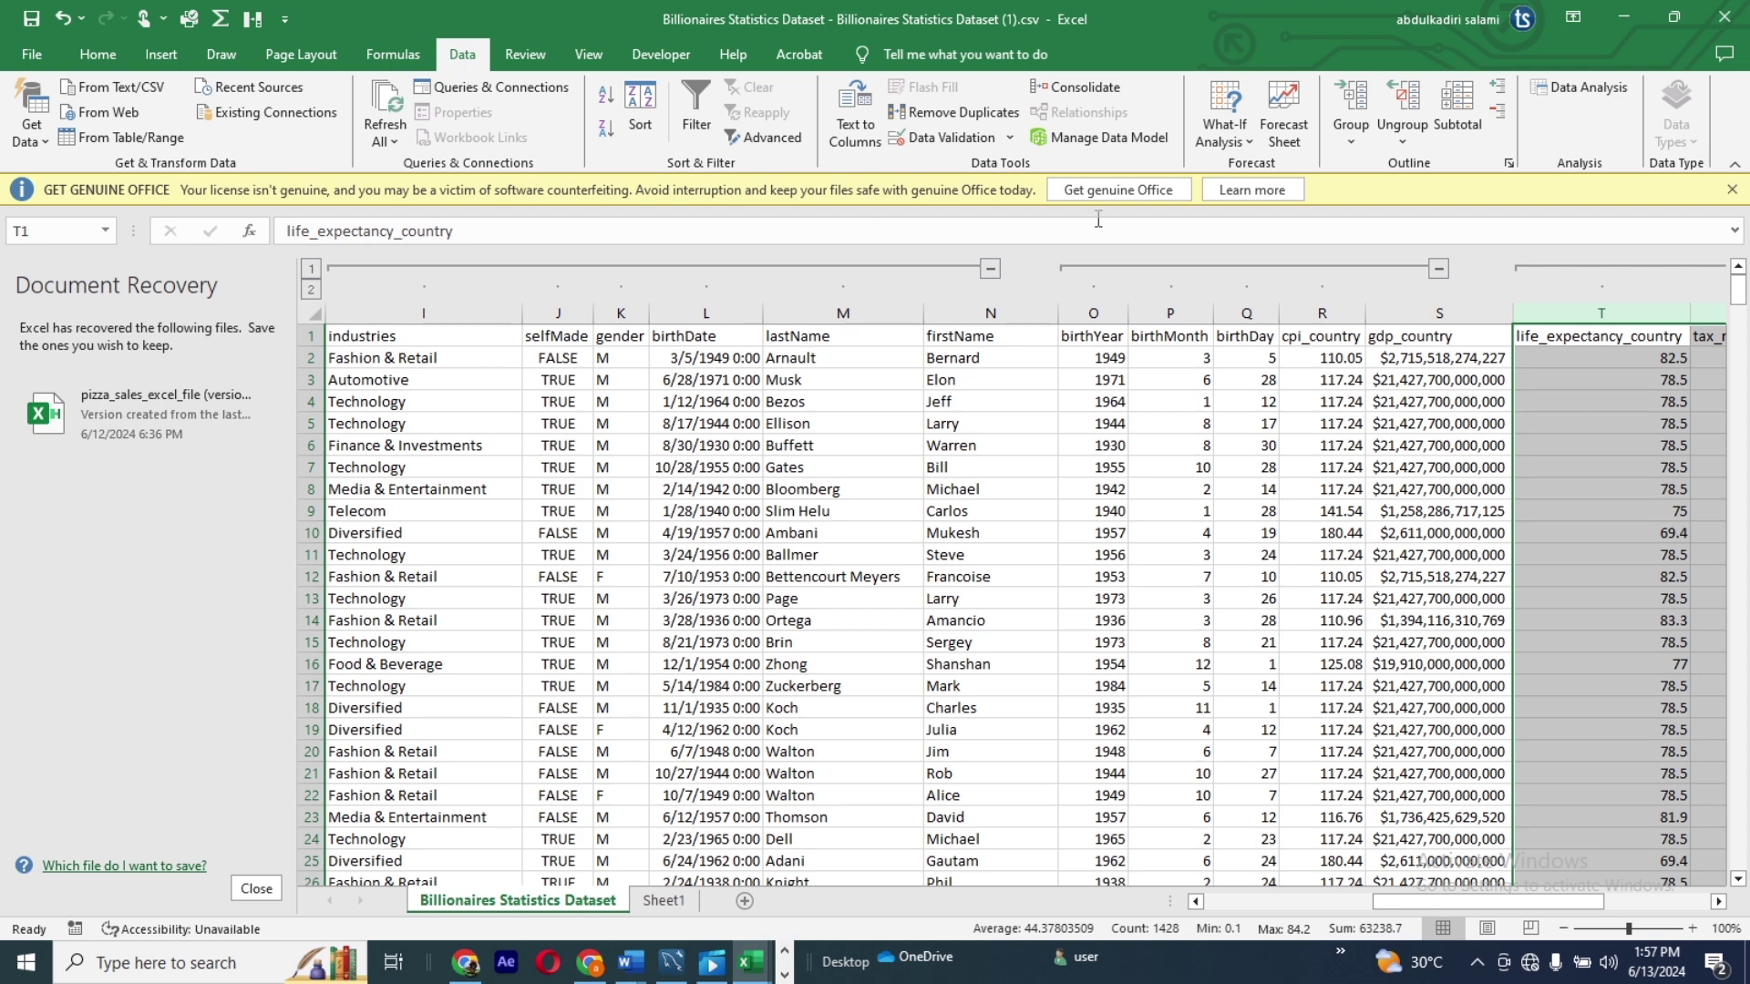
click(989, 270)
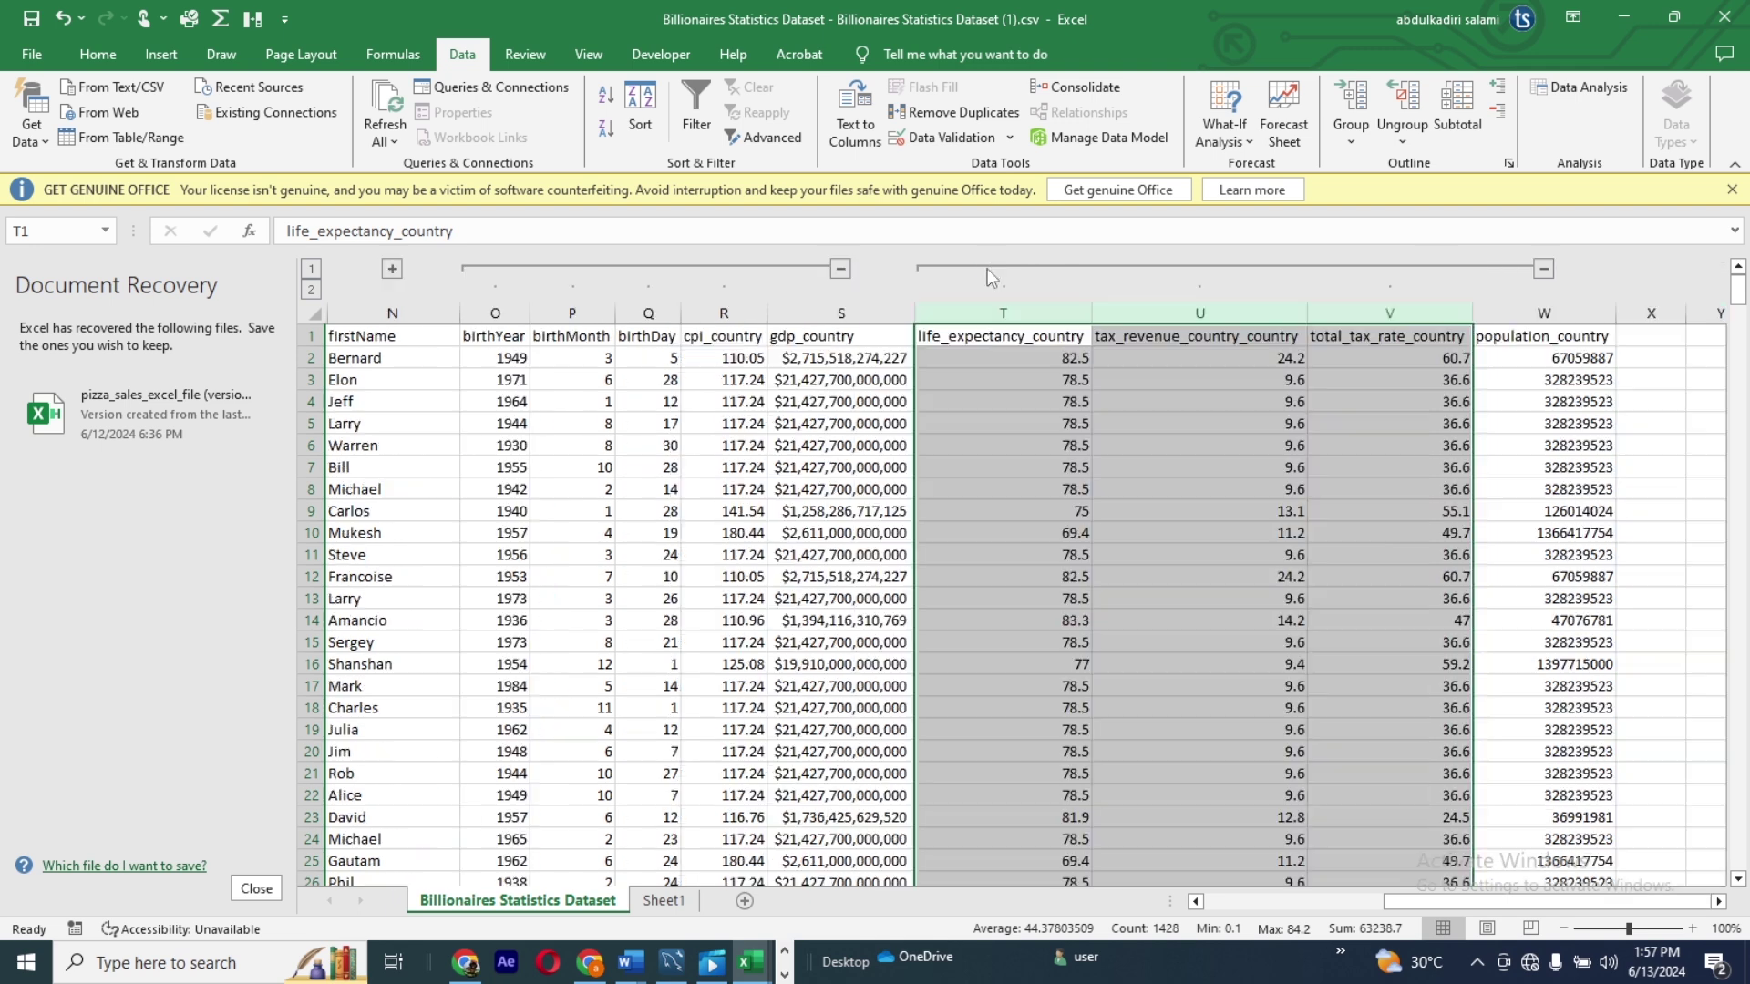
click(841, 269)
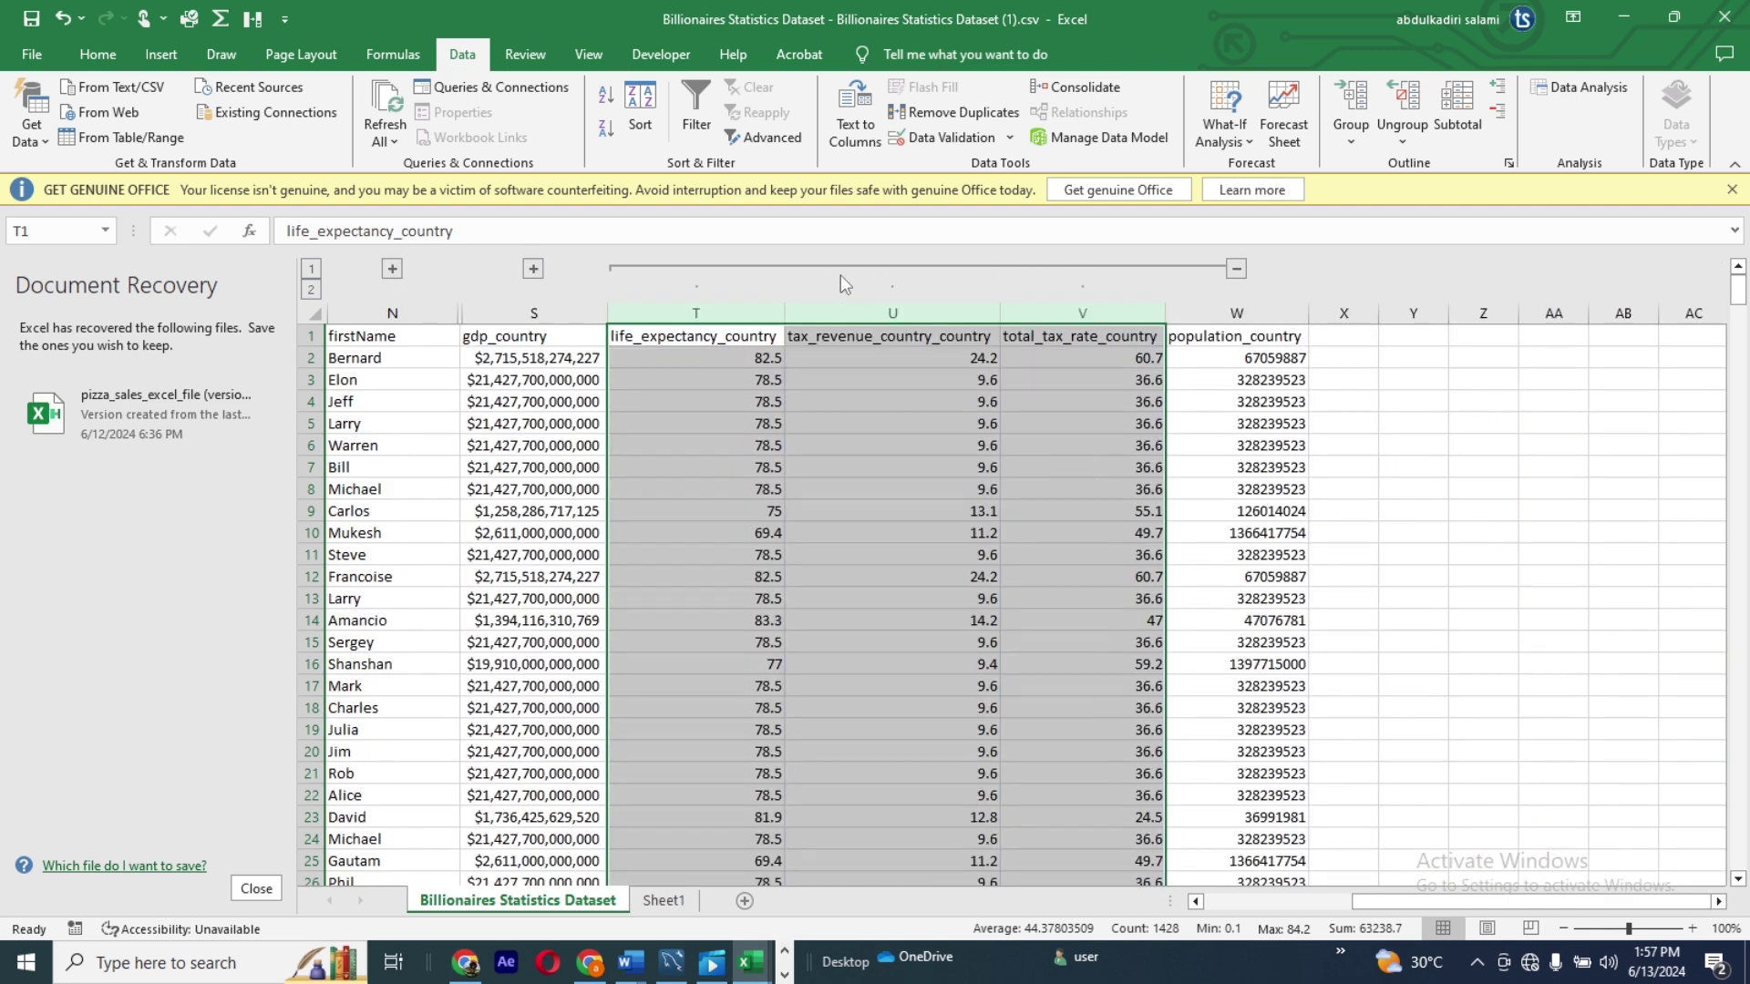
click(1237, 269)
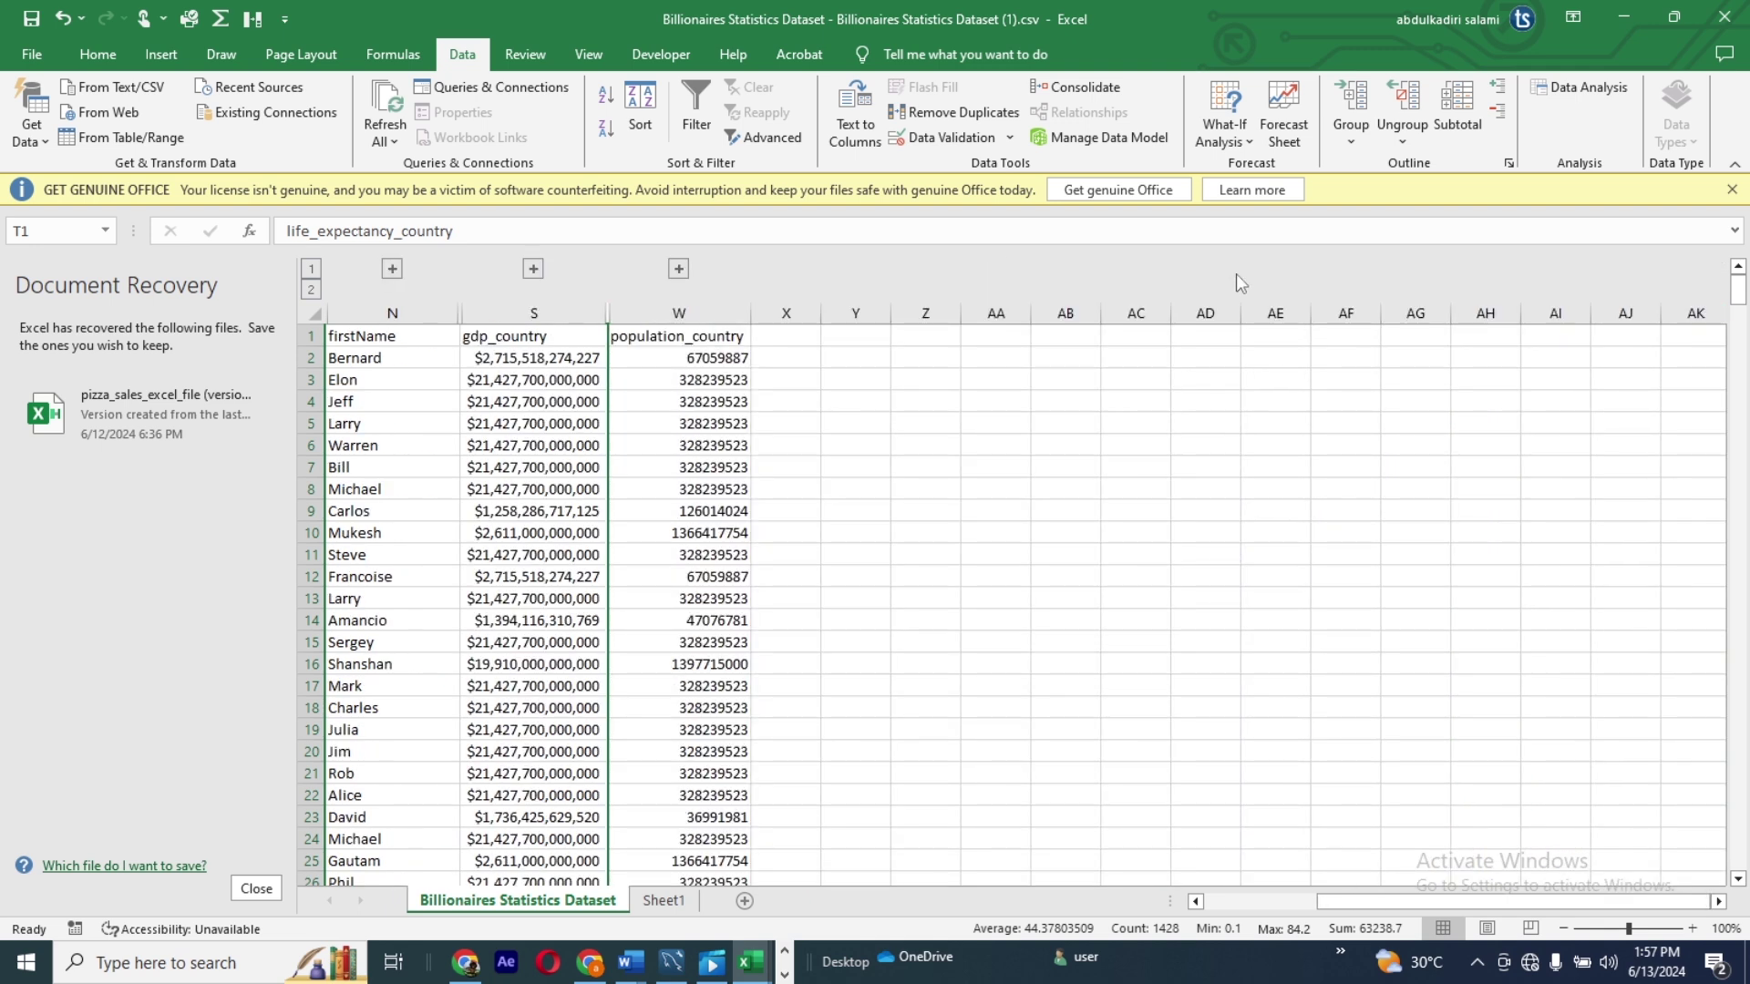